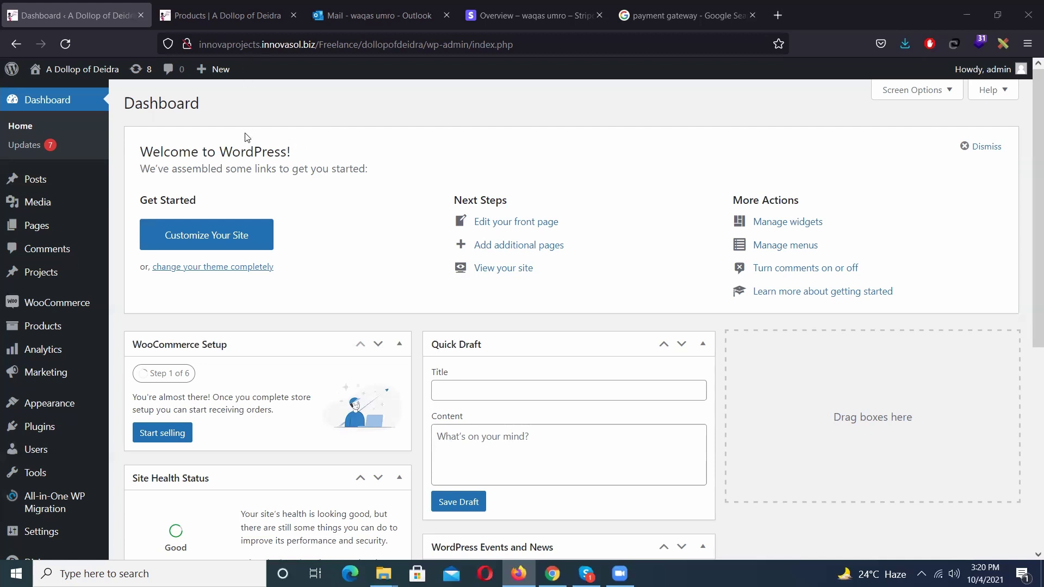
# Step: Add the Watch product from the store's shop page to the cart and open the cart
pyautogui.click(196, 7)
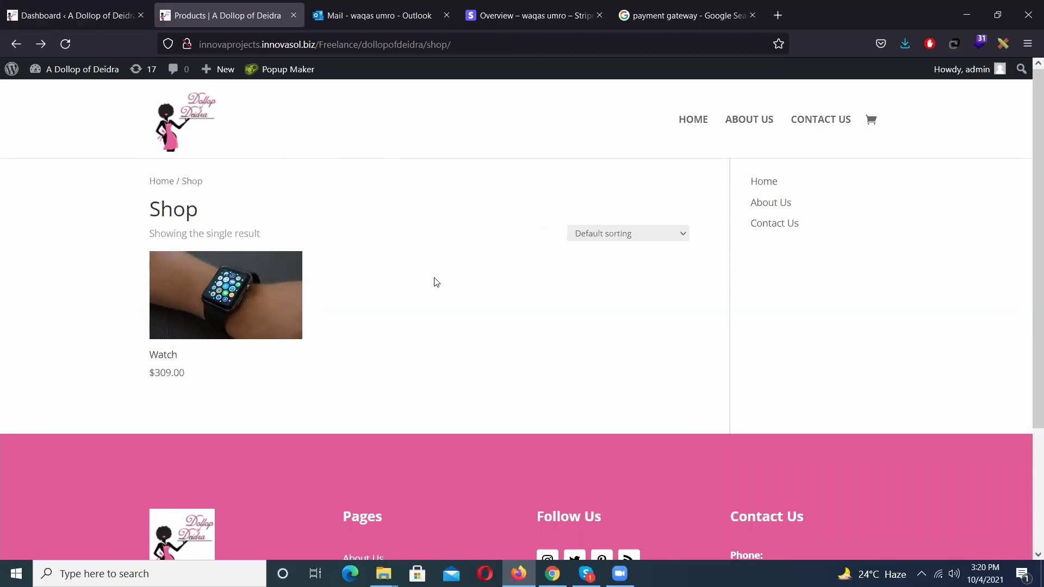
pyautogui.click(247, 291)
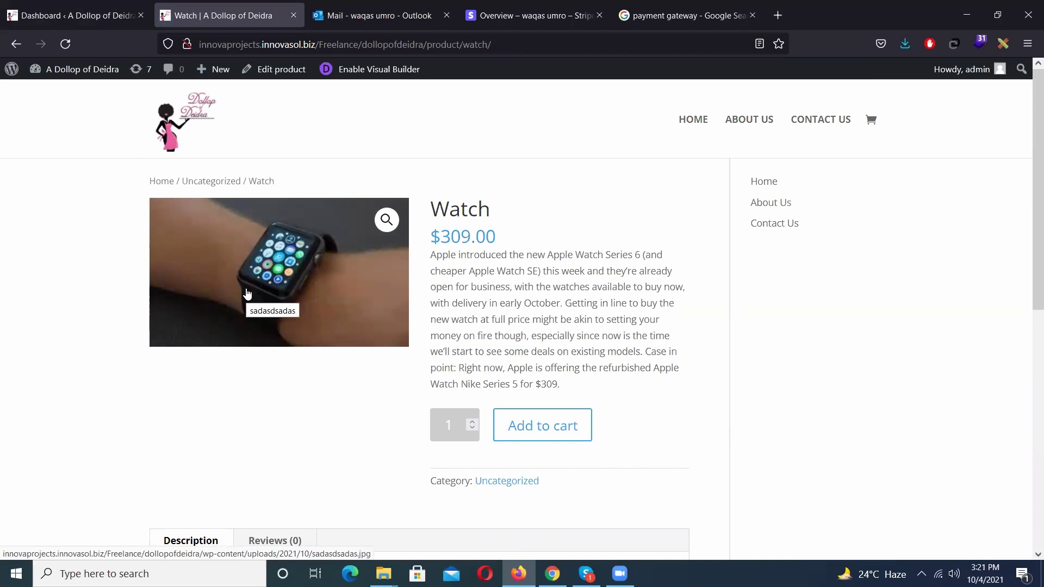
pyautogui.click(557, 432)
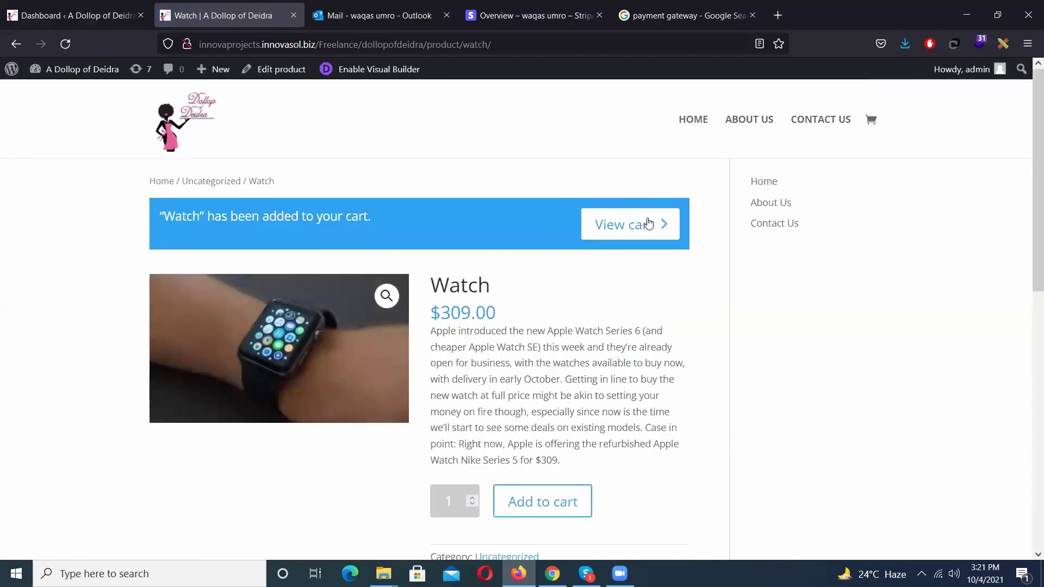
pyautogui.click(646, 226)
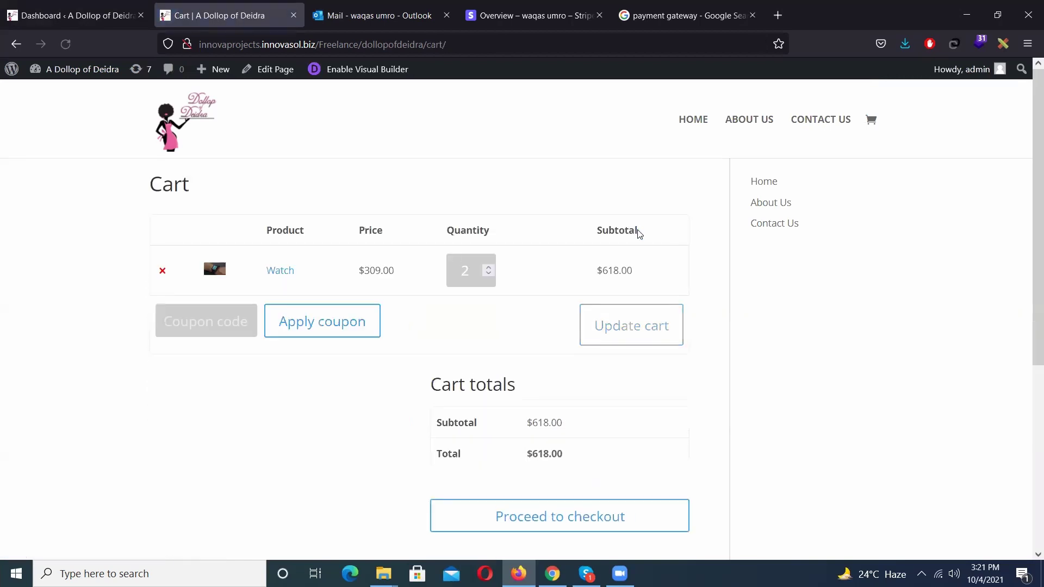
# Step: Proceed to checkout and examine the billing form, order summary and payment section
pyautogui.click(601, 514)
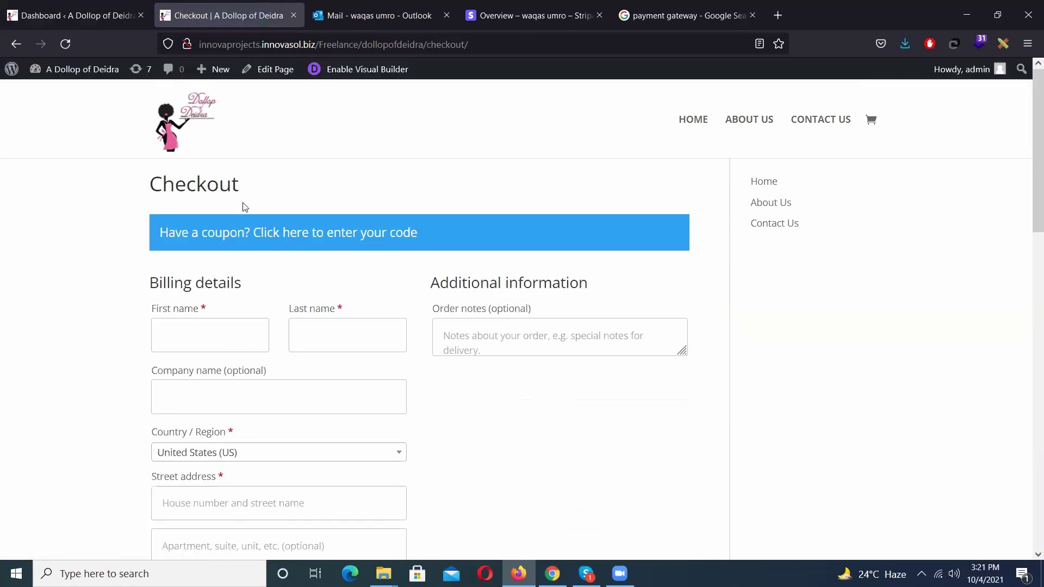
pyautogui.scroll(-10, 250, 207)
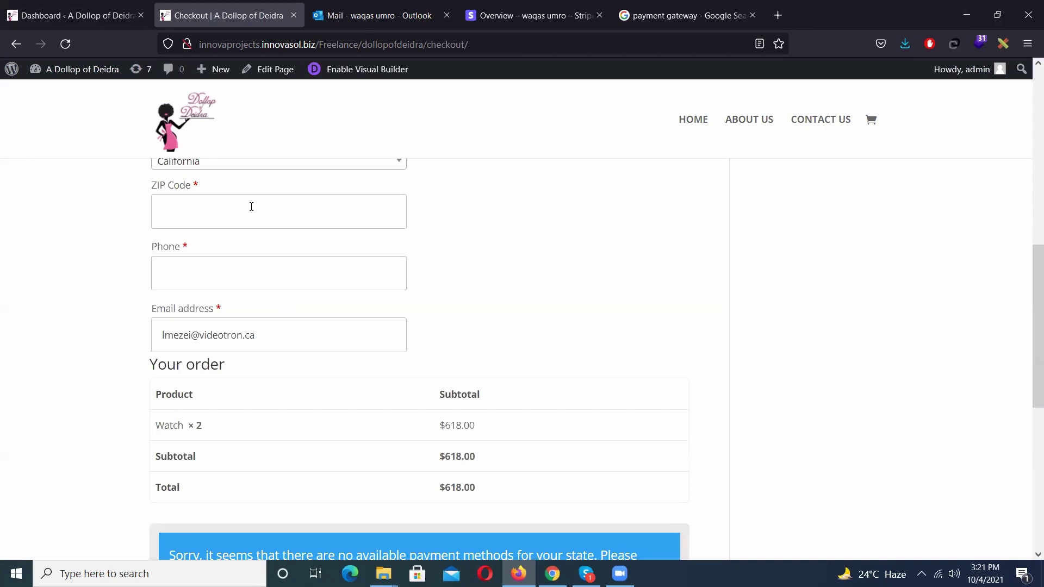
pyautogui.scroll(5, 251, 207)
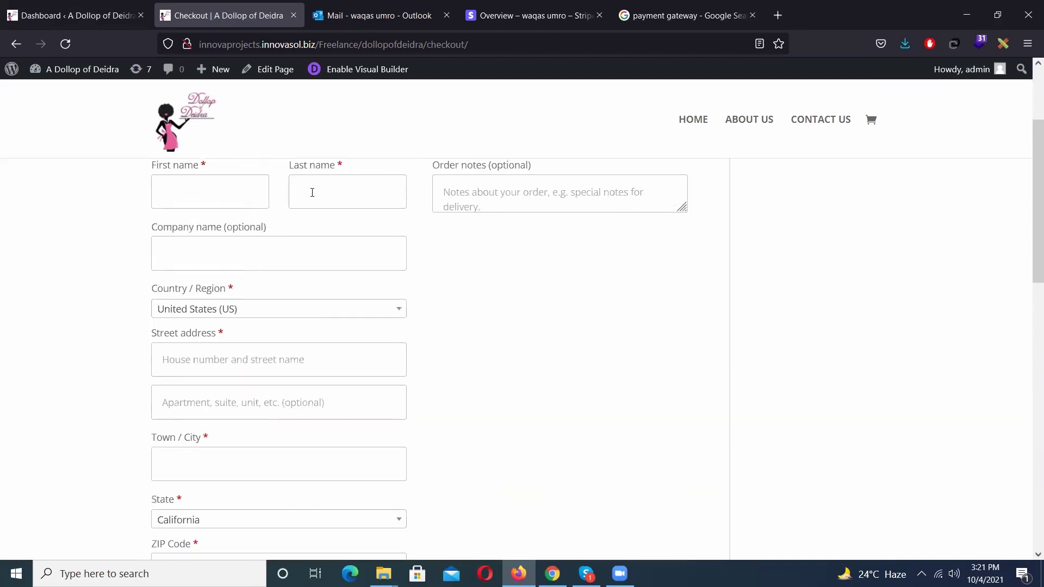
pyautogui.scroll(-10, 312, 192)
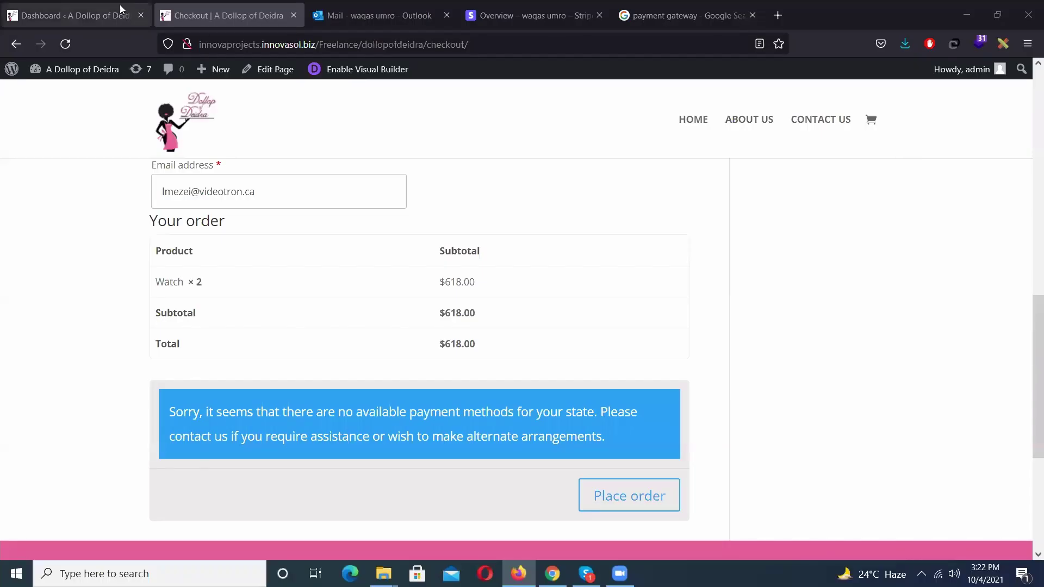
# Step: Open the Payments section of the WooCommerce settings in the WordPress admin
pyautogui.click(121, 9)
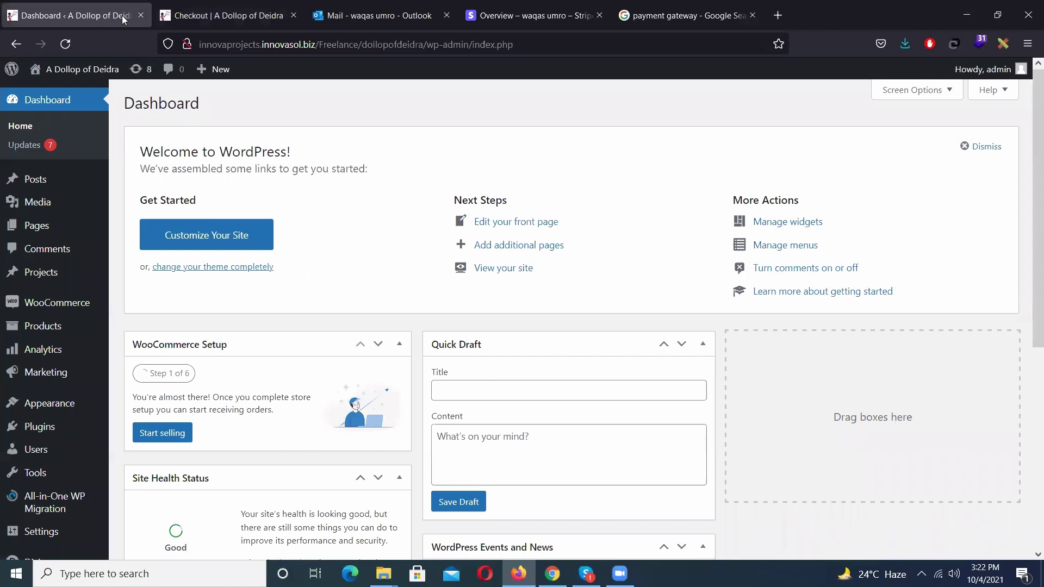
pyautogui.moveTo(93, 325)
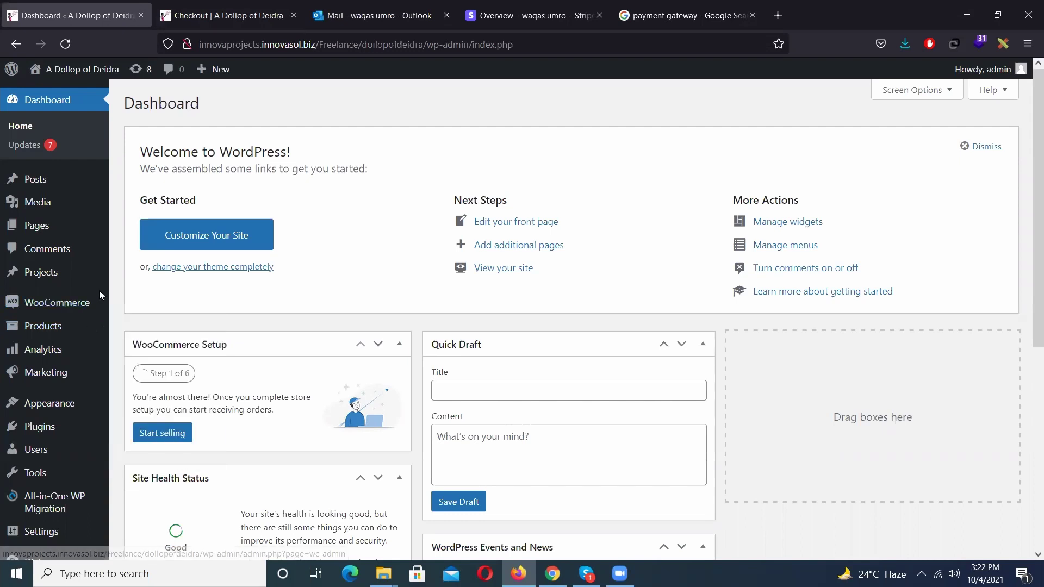
pyautogui.moveTo(75, 310)
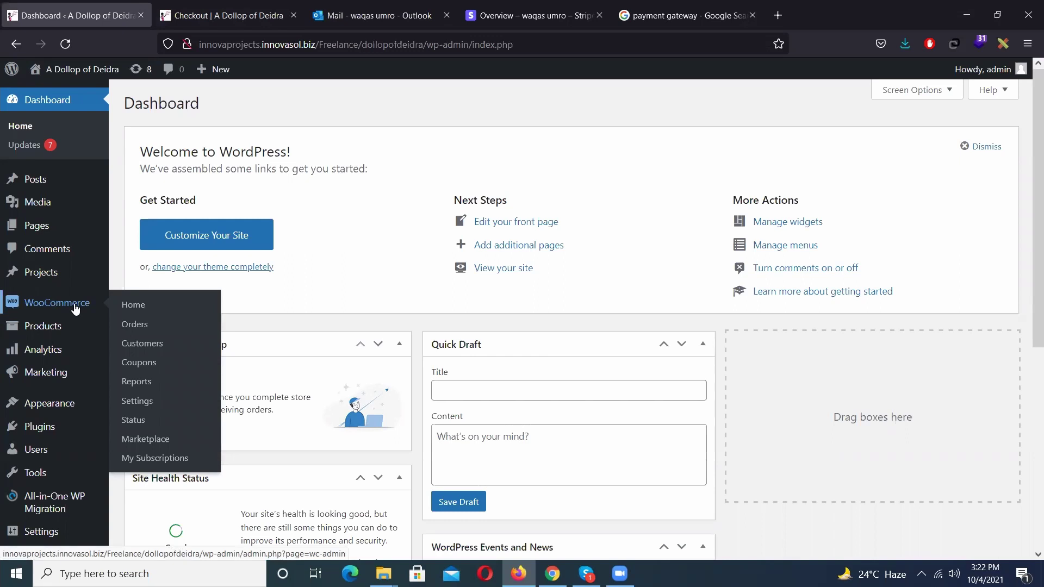
pyautogui.click(164, 405)
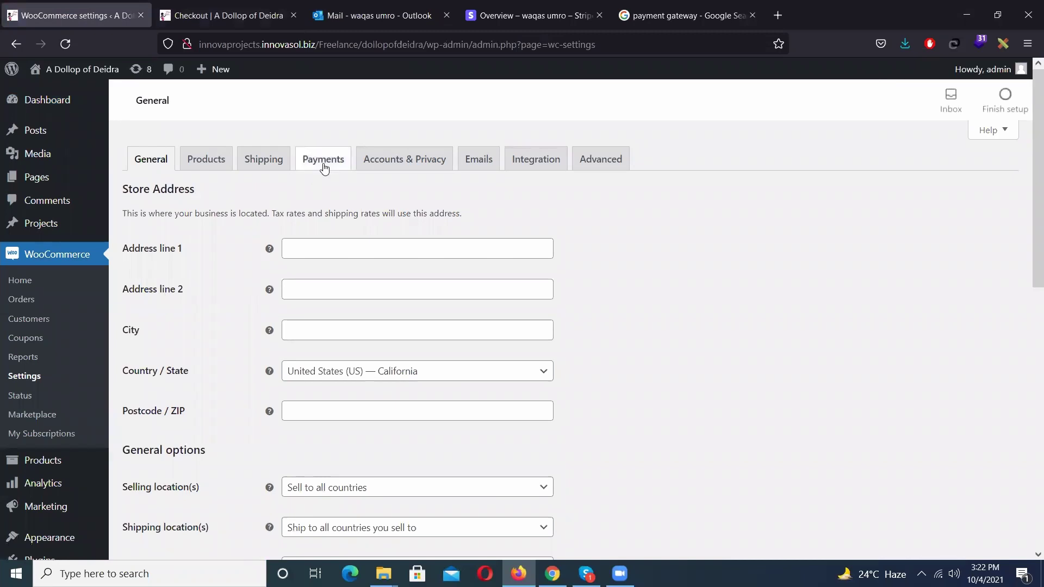
pyautogui.click(323, 161)
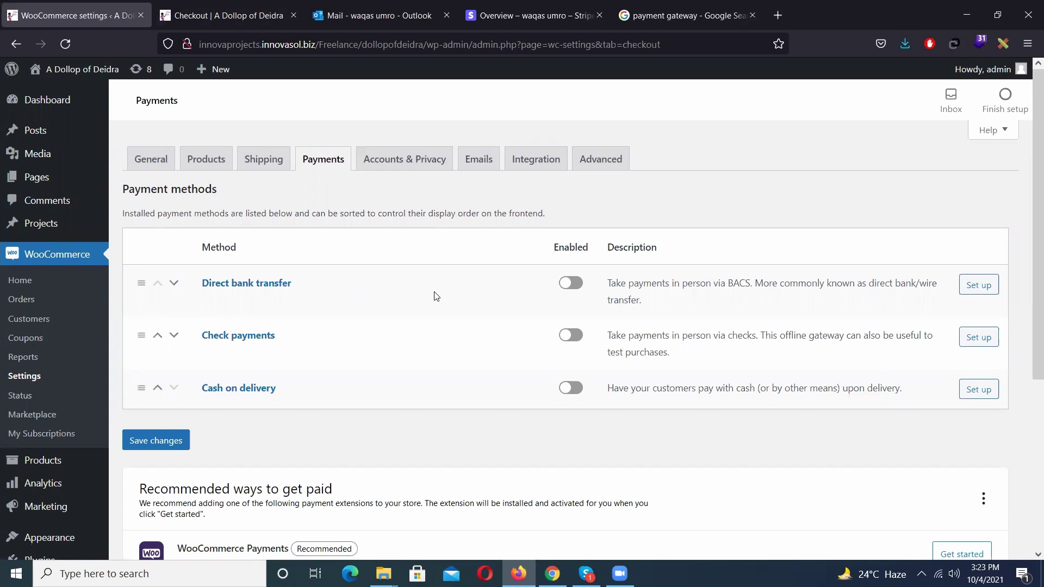
# Step: Enable the Direct bank transfer payment method, review its account detail fields in the setup and save the settings
pyautogui.click(576, 284)
pyautogui.click(969, 291)
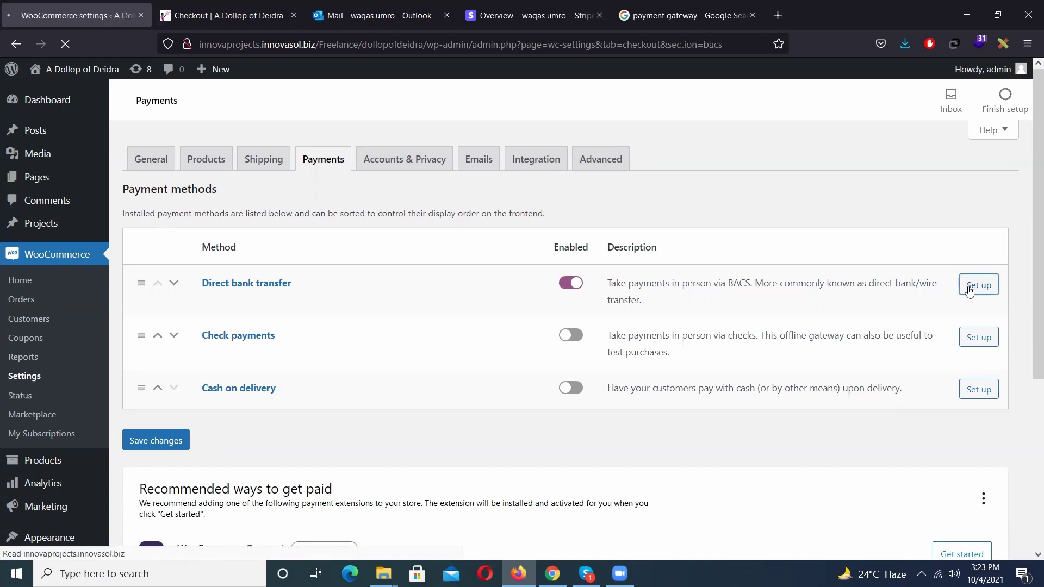
pyautogui.scroll(-2, 675, 326)
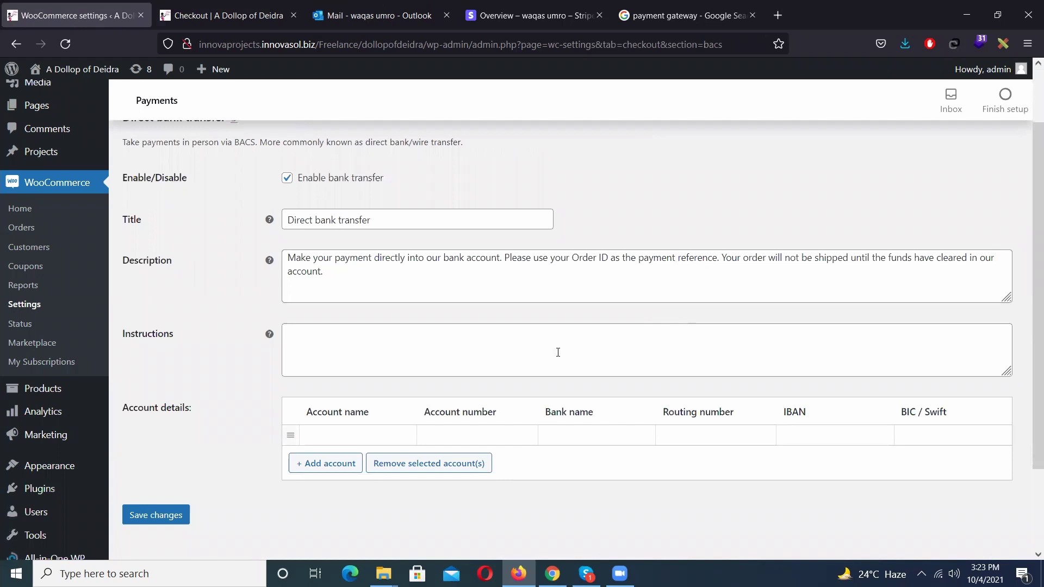
pyautogui.doubleClick(365, 414)
pyautogui.moveTo(435, 414); pyautogui.dragTo(464, 415)
pyautogui.moveTo(549, 414); pyautogui.dragTo(588, 414)
pyautogui.scroll(3, 370, 340)
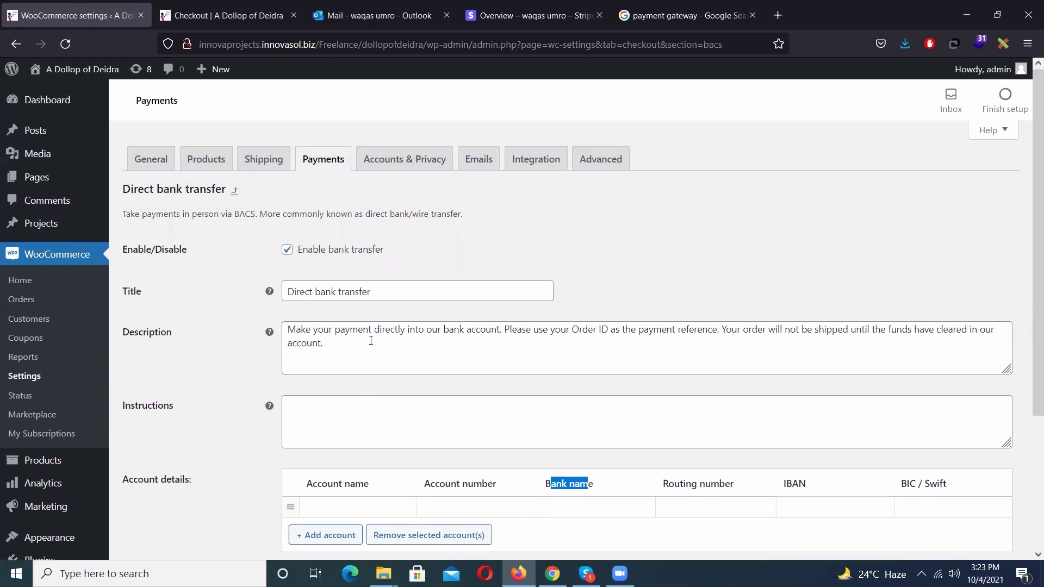
pyautogui.click(297, 259)
pyautogui.scroll(-3, 275, 317)
pyautogui.click(177, 416)
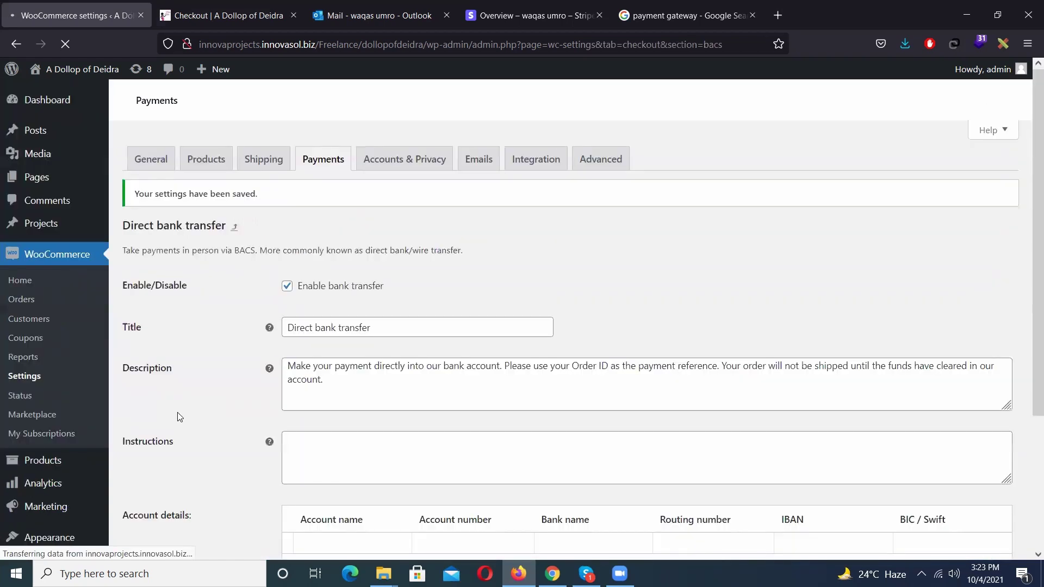
# Step: Reload the store's checkout page and check which payment methods are offered below the order summary
pyautogui.click(198, 17)
pyautogui.scroll(-3, 350, 284)
pyautogui.scroll(3, 350, 284)
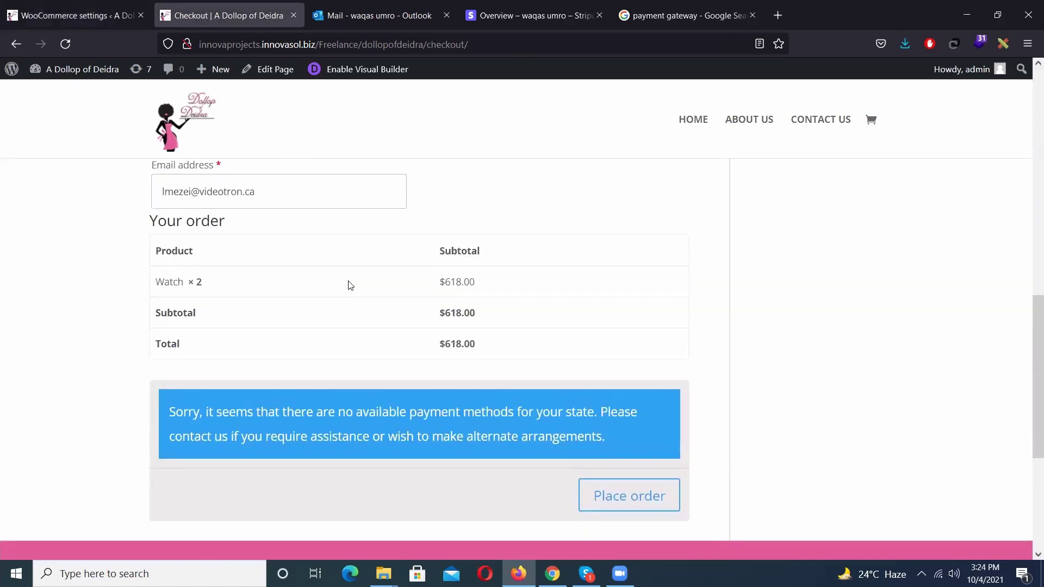
pyautogui.press('F5')
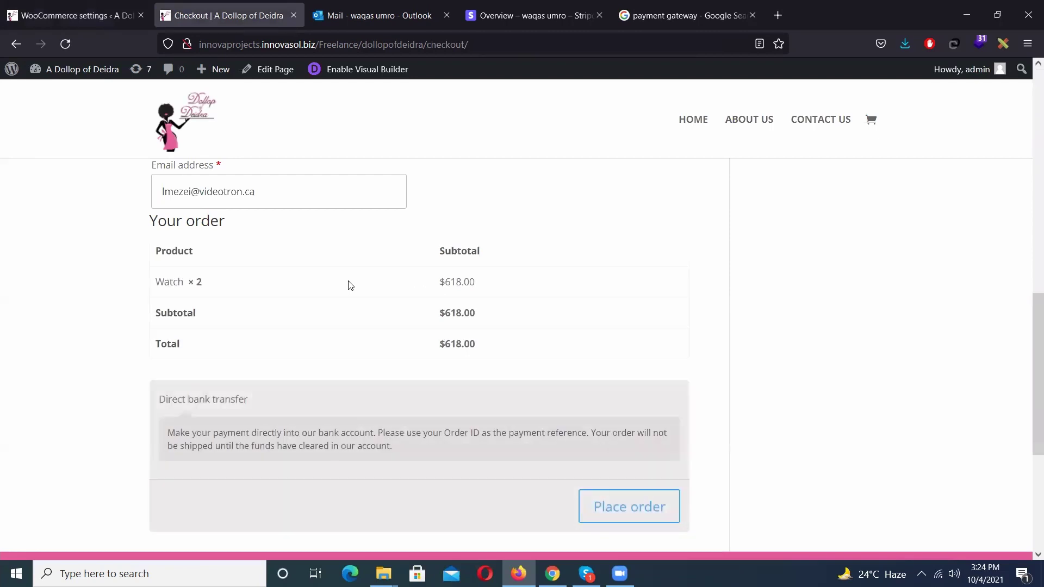
pyautogui.scroll(-3, 350, 285)
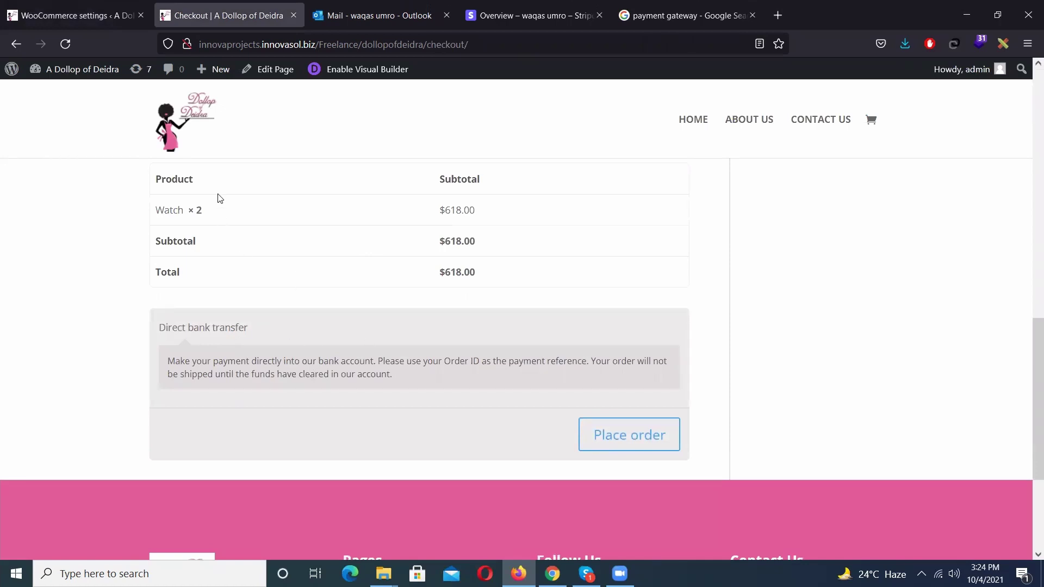
# Step: Return to the WooCommerce payment methods, enable Cash on delivery and open its setup
pyautogui.click(75, 6)
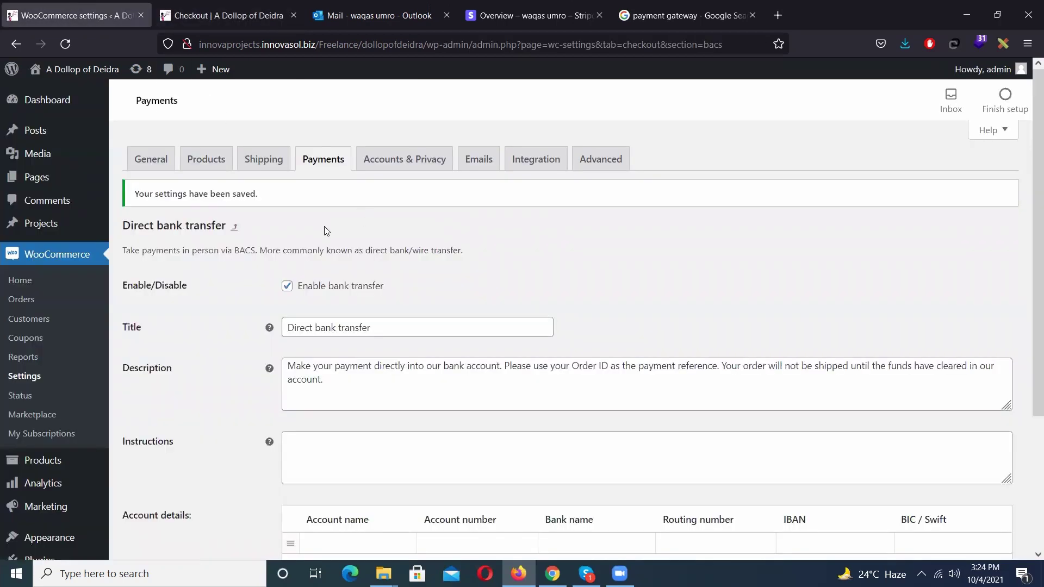
pyautogui.click(323, 159)
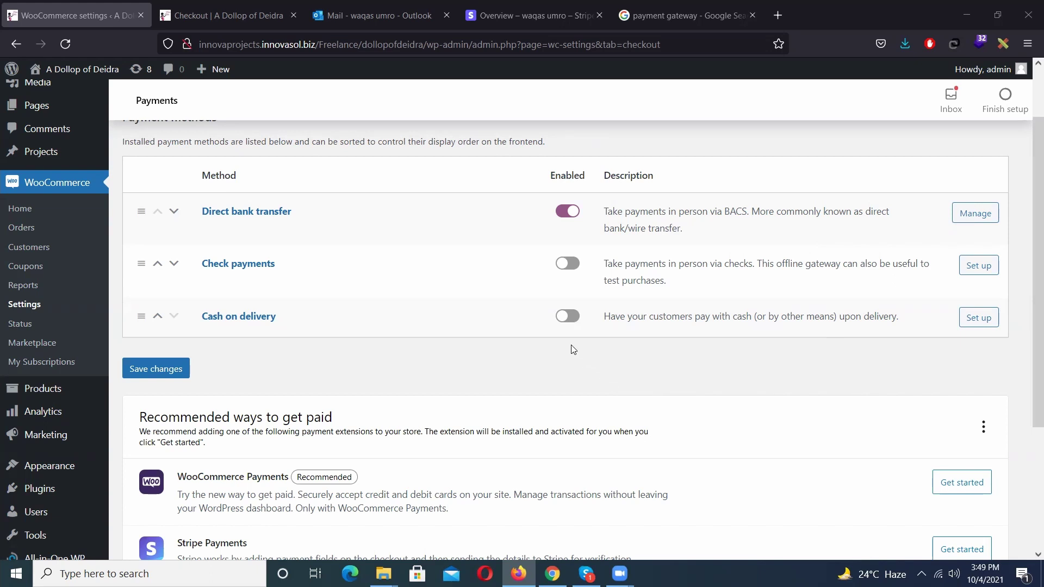
pyautogui.click(568, 317)
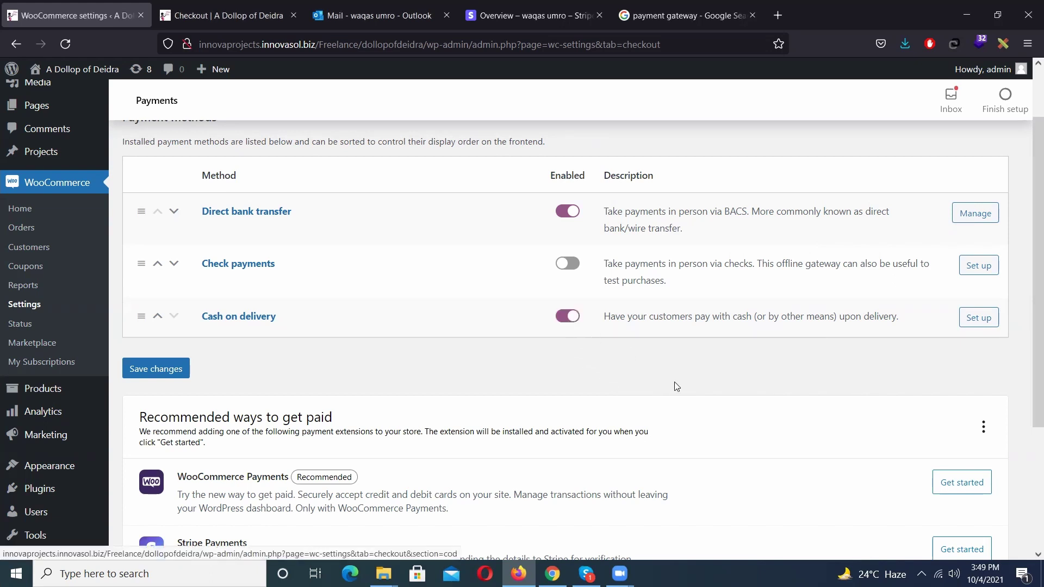
pyautogui.click(979, 320)
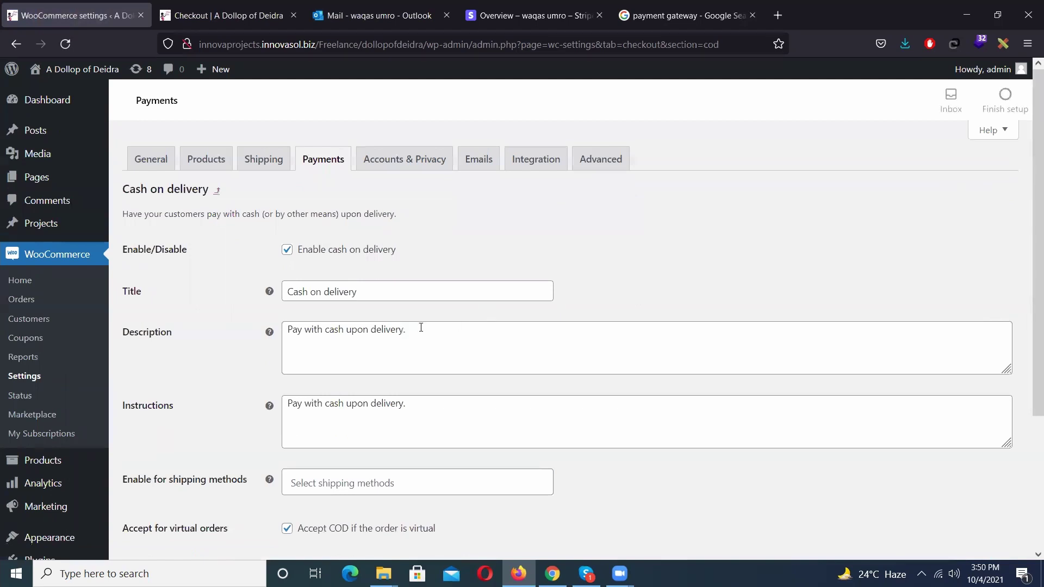
# Step: Review the Cash on delivery title, description and shipping method choices, and save the settings with no shipping method selected
pyautogui.click(317, 292)
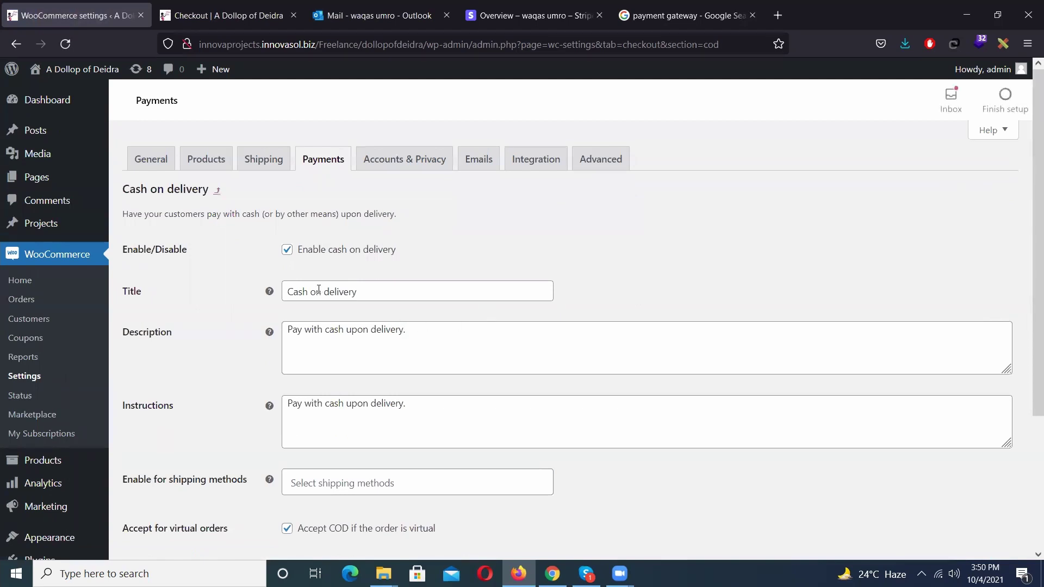
pyautogui.click(361, 333)
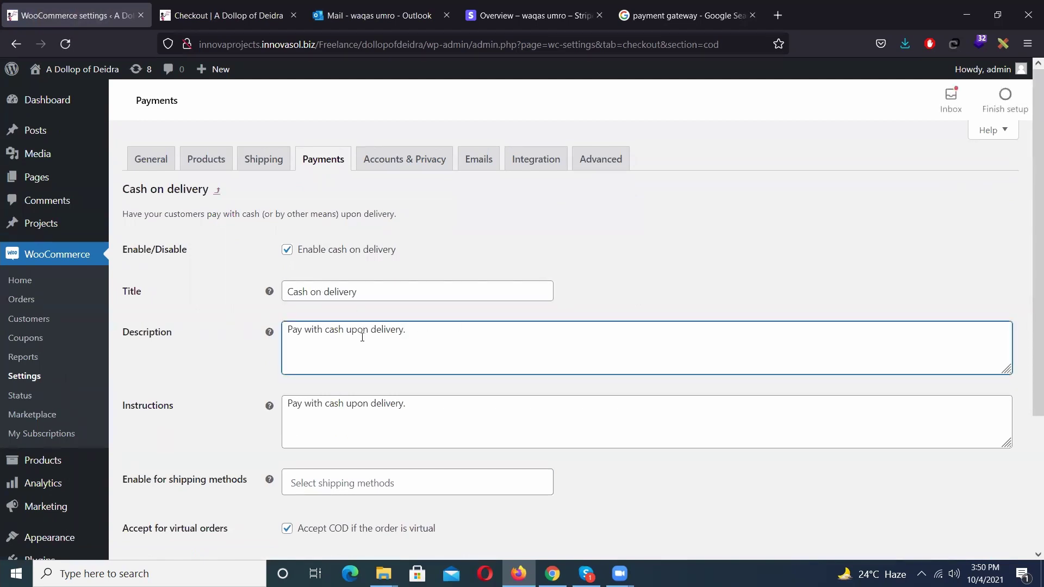
pyautogui.scroll(-1, 361, 335)
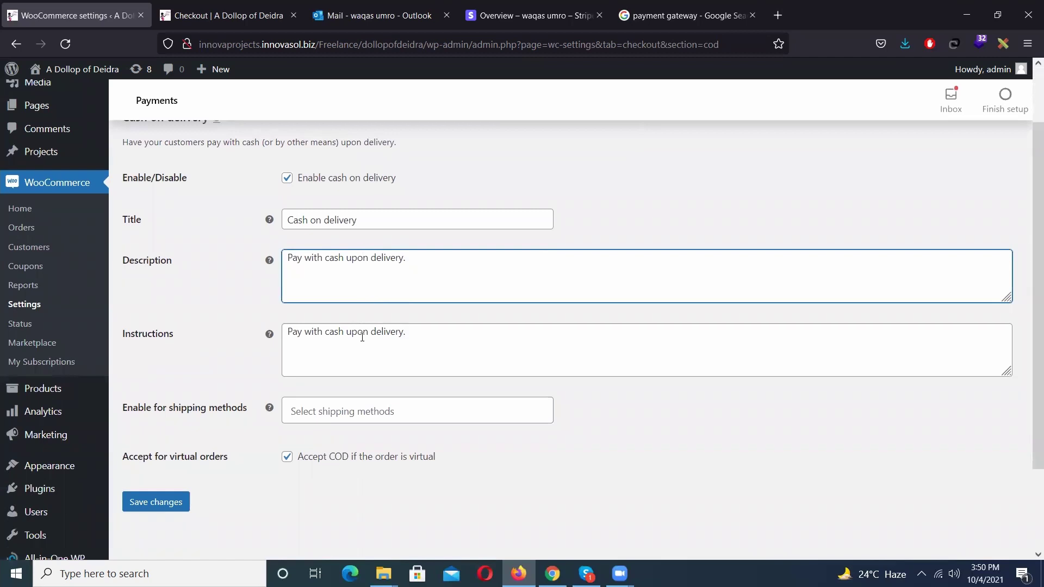
pyautogui.scroll(-1, 362, 337)
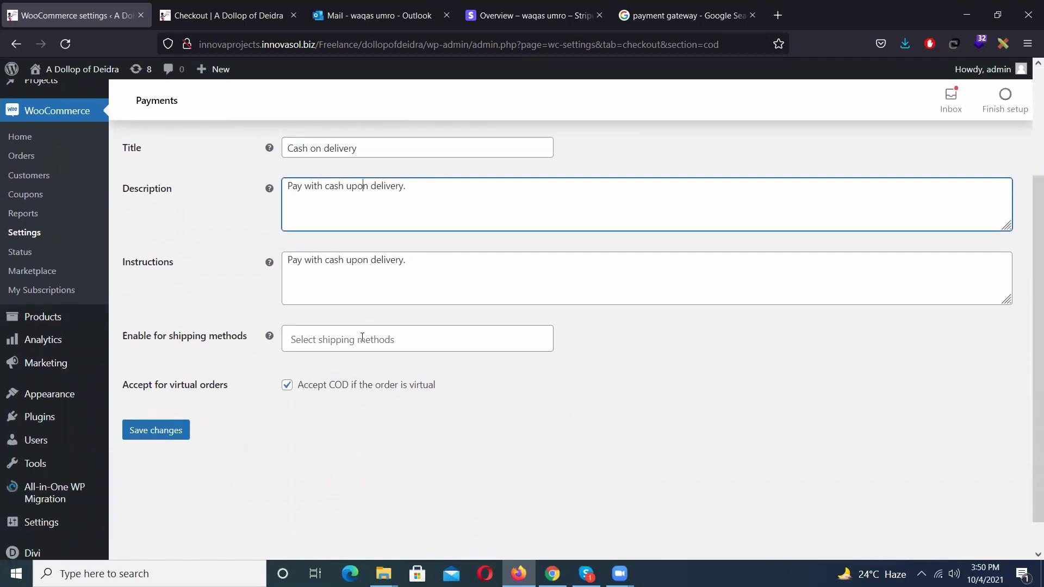
pyautogui.click(362, 338)
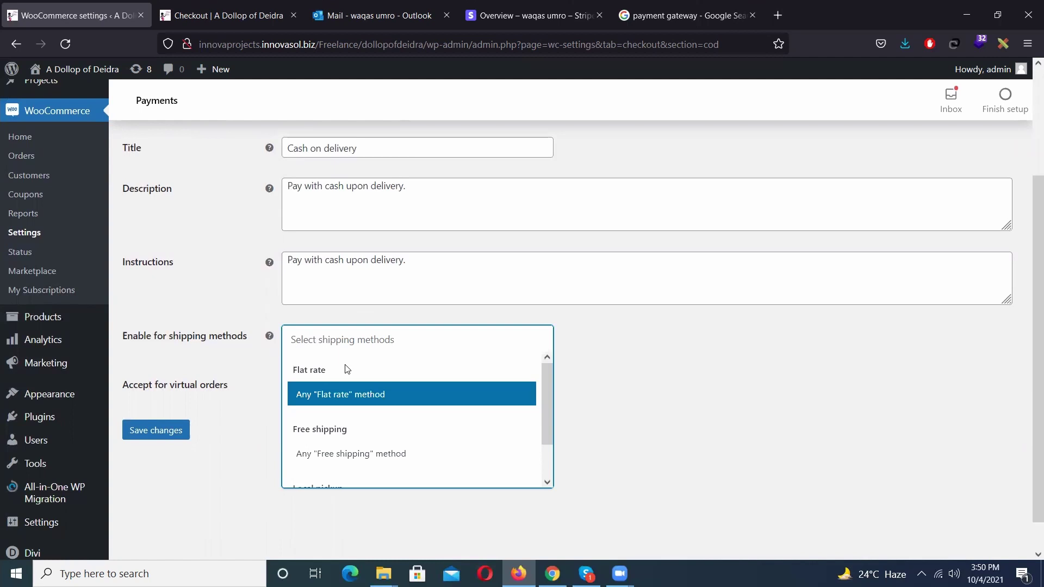
pyautogui.scroll(-1, 352, 432)
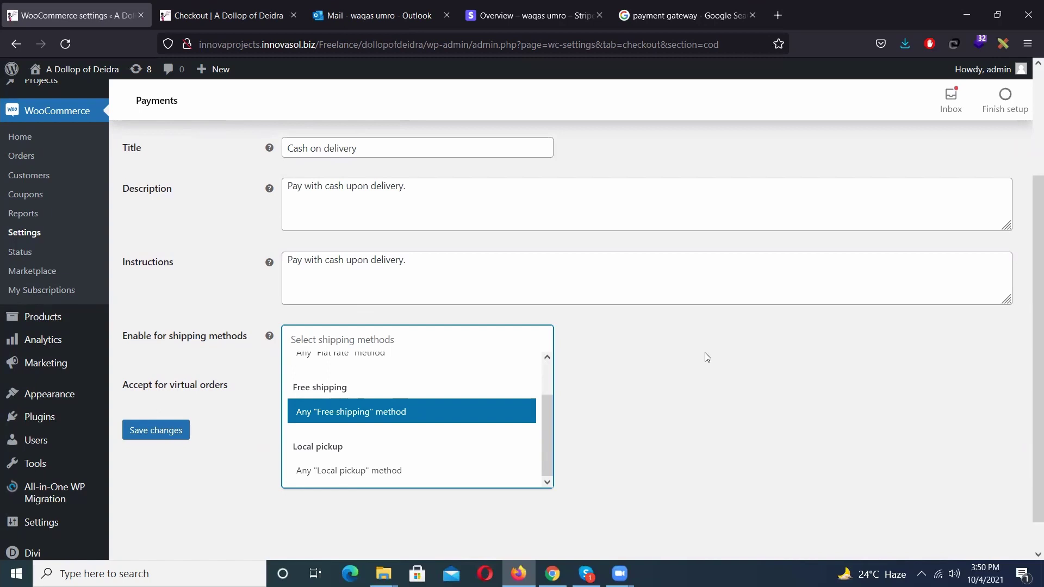
pyautogui.click(256, 320)
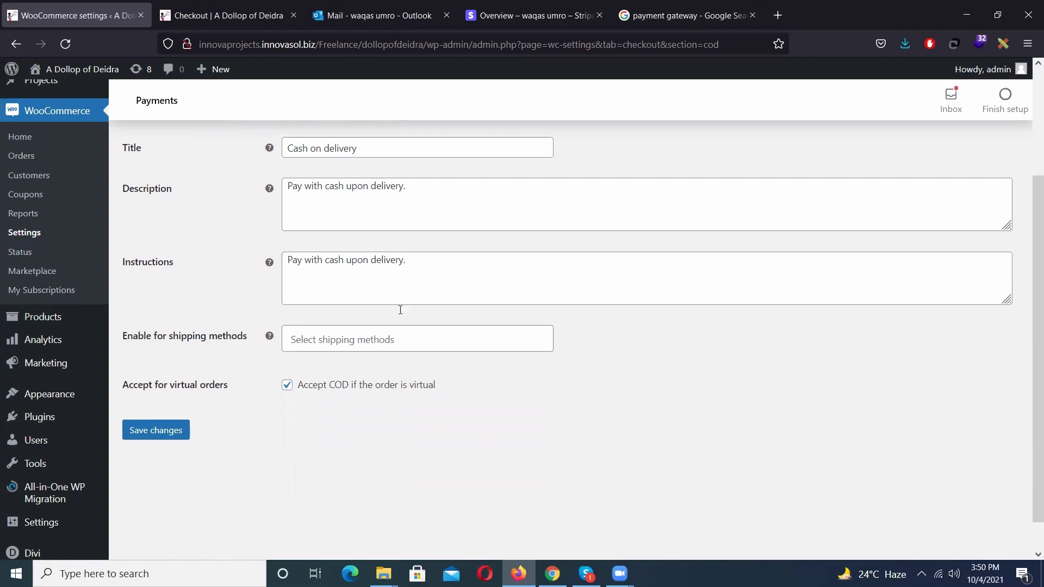
pyautogui.scroll(2, 268, 338)
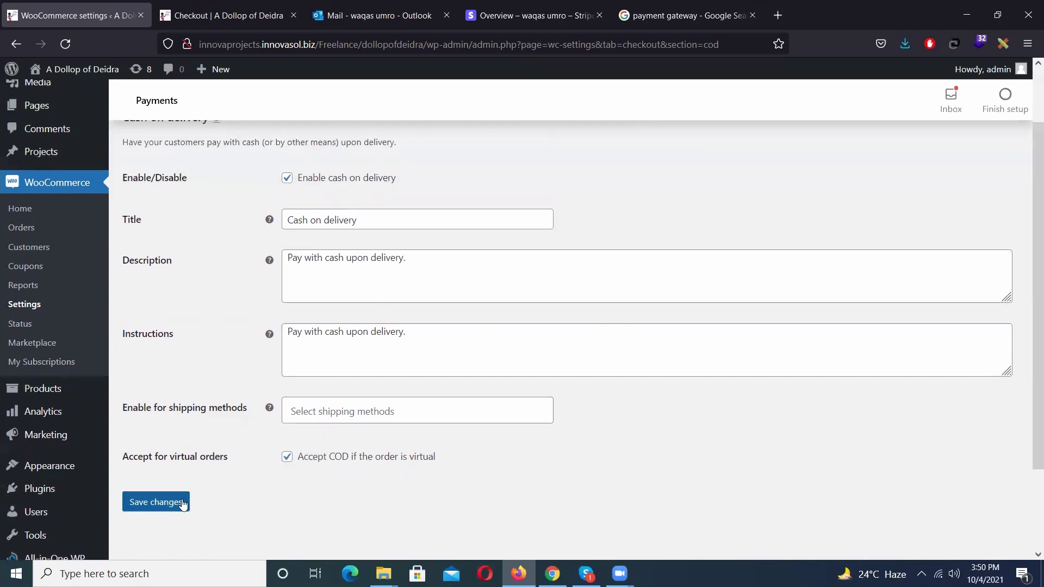
pyautogui.scroll(-2, 191, 349)
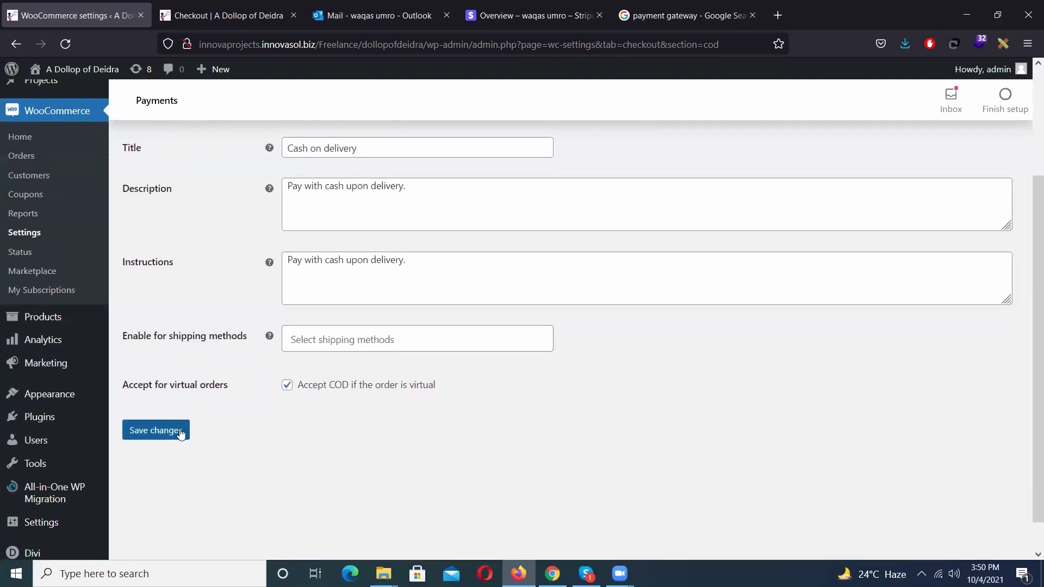
pyautogui.click(181, 429)
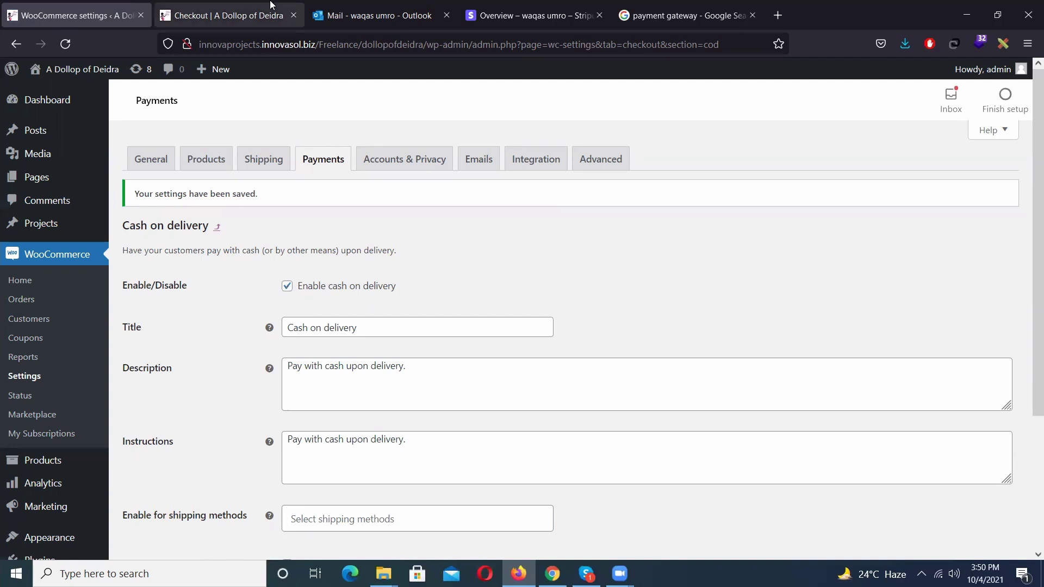
# Step: Reload the store's checkout page and select Cash on delivery as the payment method below the order summary
pyautogui.click(228, 15)
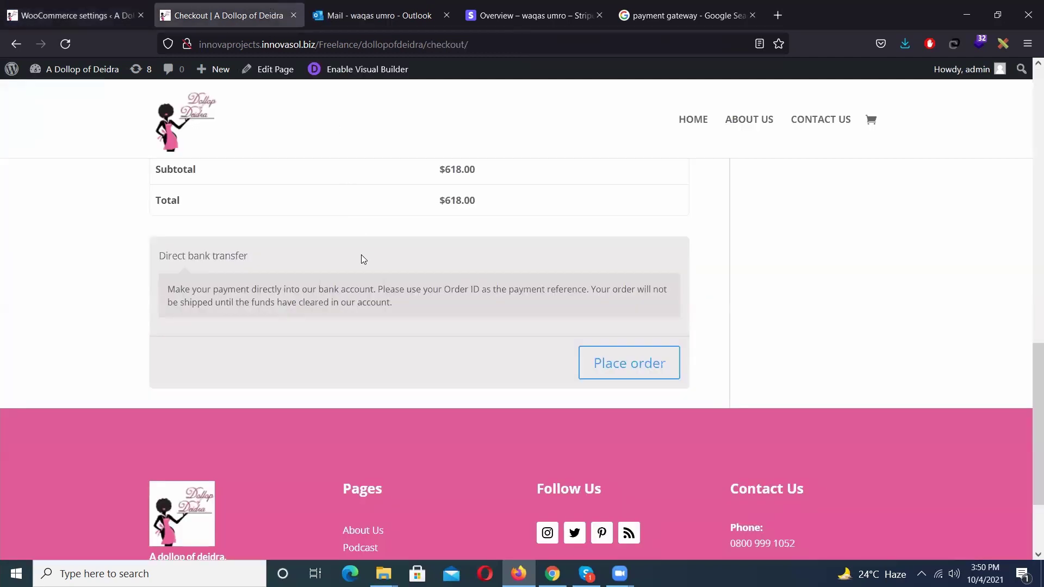
pyautogui.press('F5')
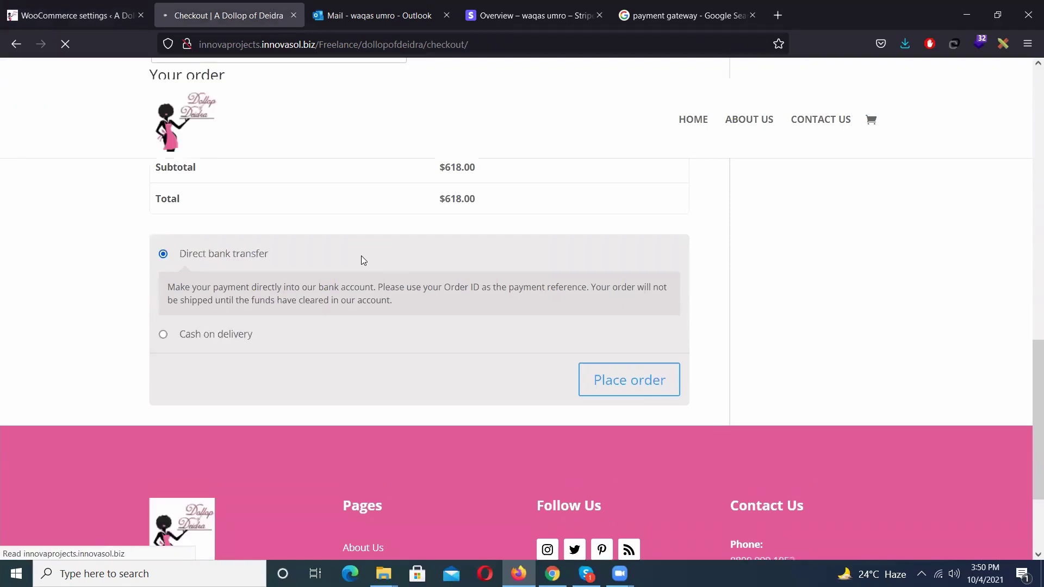
pyautogui.click(248, 331)
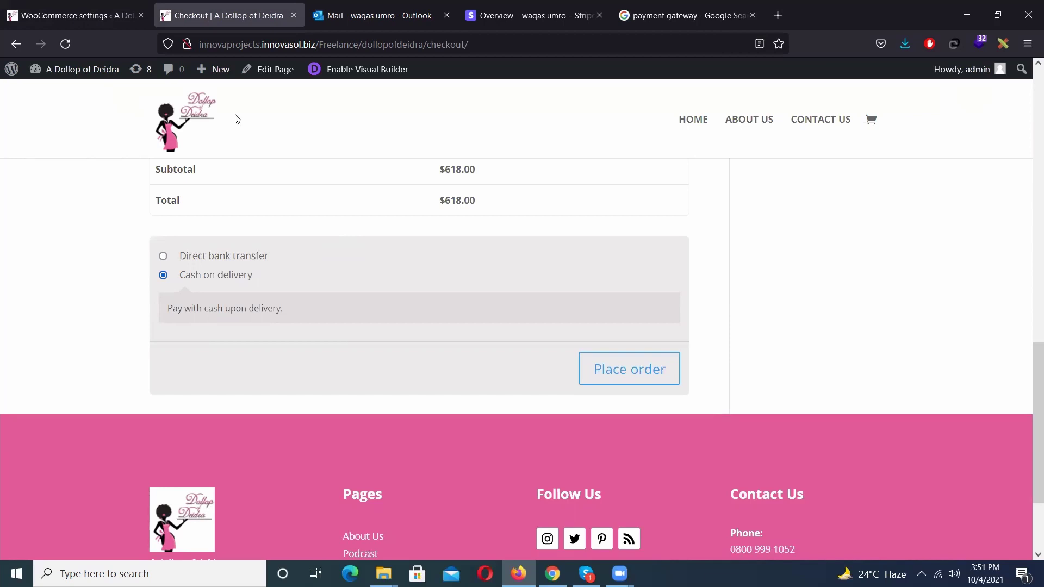
# Step: Return to the WordPress admin, search the new plugins for "paypal", and install and activate WooCommerce PayPal Checkout Payment Gateway
pyautogui.click(102, 6)
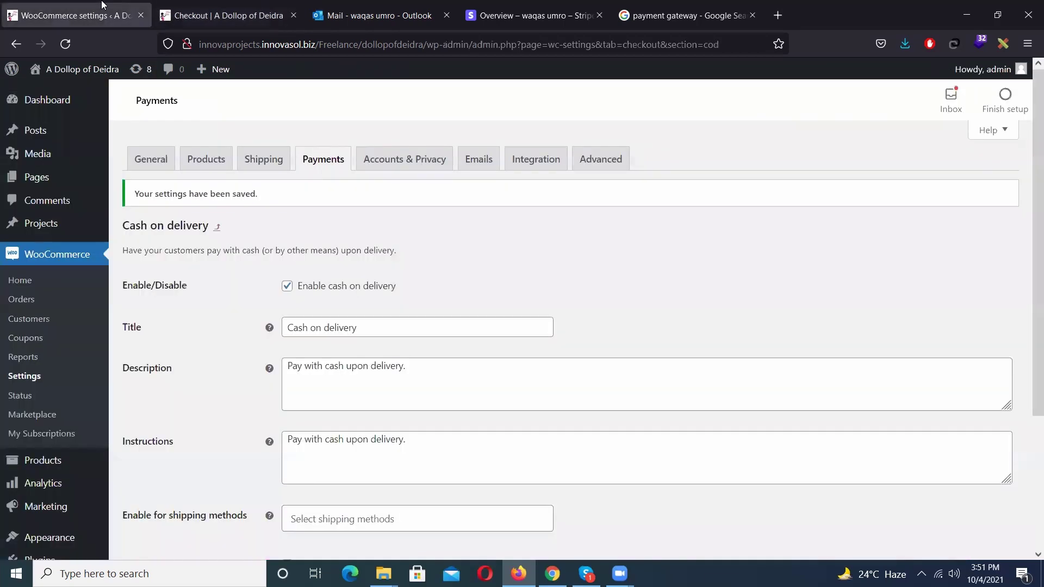
pyautogui.scroll(-3, 216, 288)
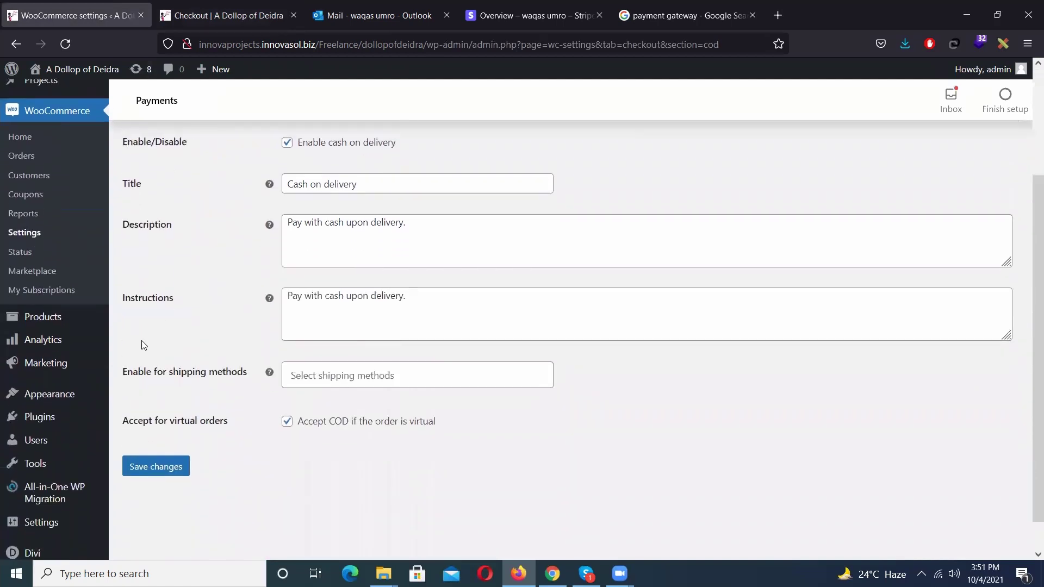
pyautogui.moveTo(43, 416)
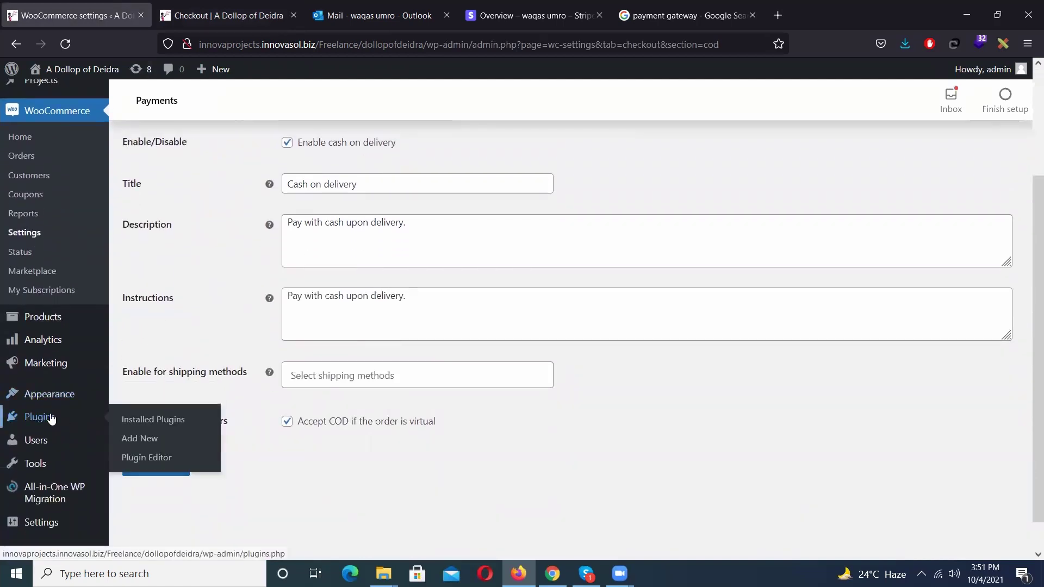
pyautogui.click(151, 443)
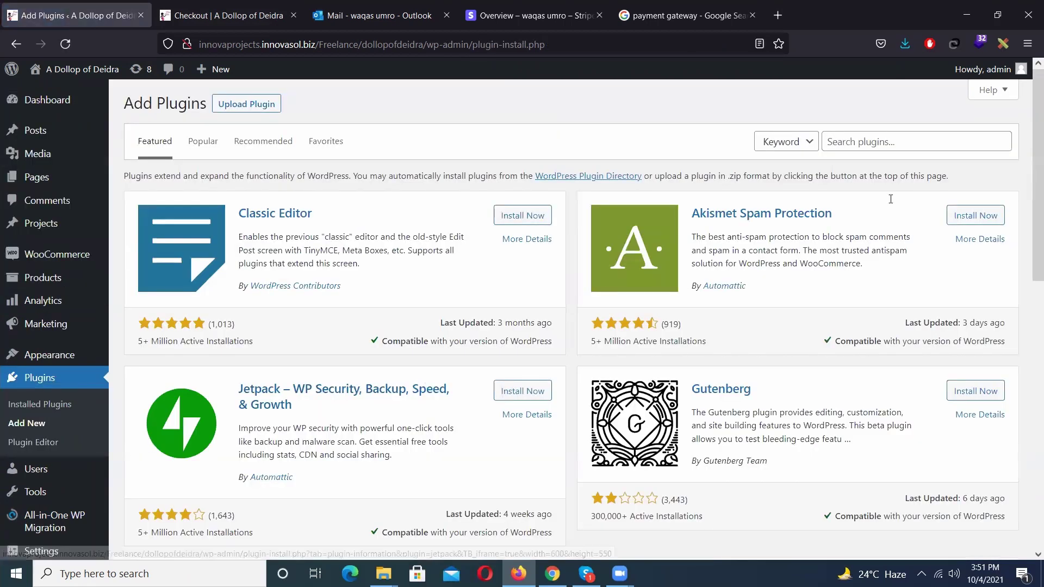
pyautogui.click(906, 143)
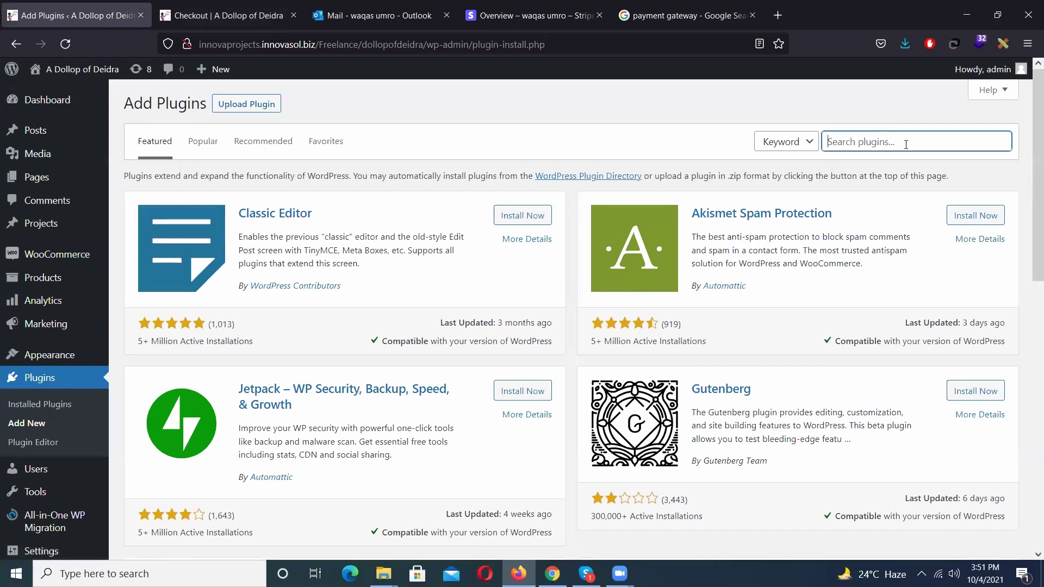
pyautogui.write('paypal')
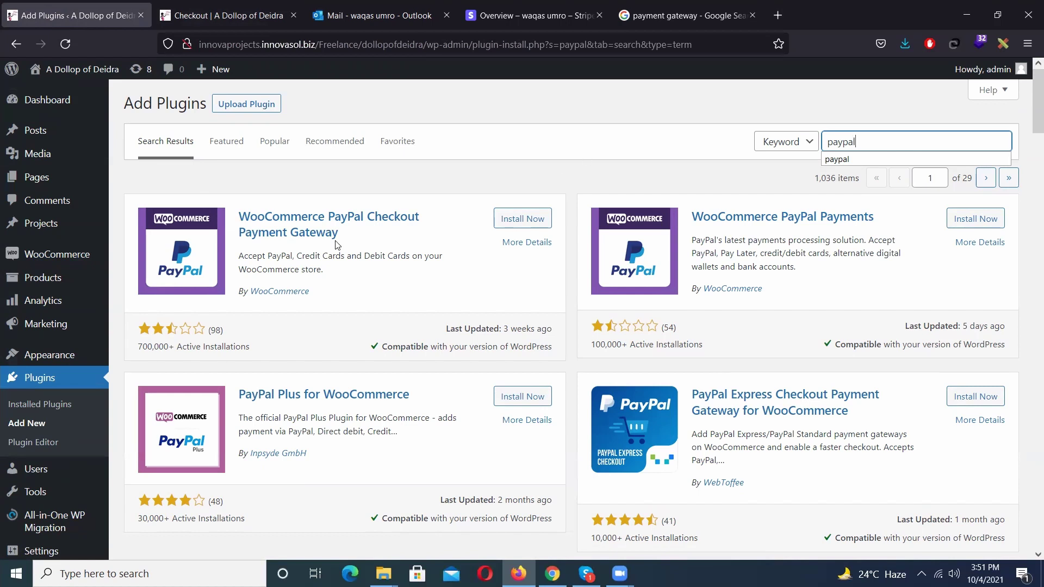
pyautogui.click(522, 220)
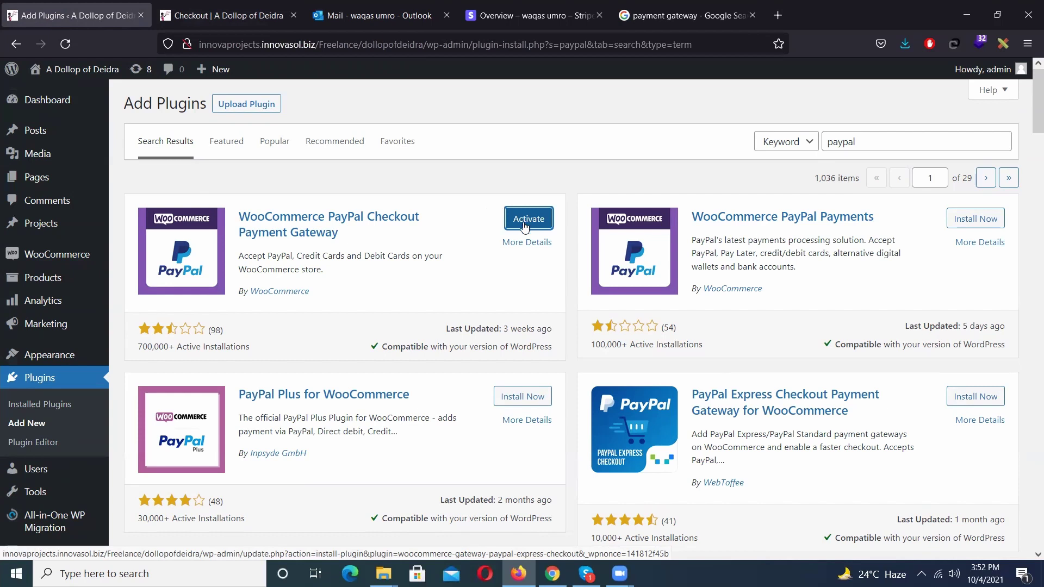
pyautogui.click(526, 223)
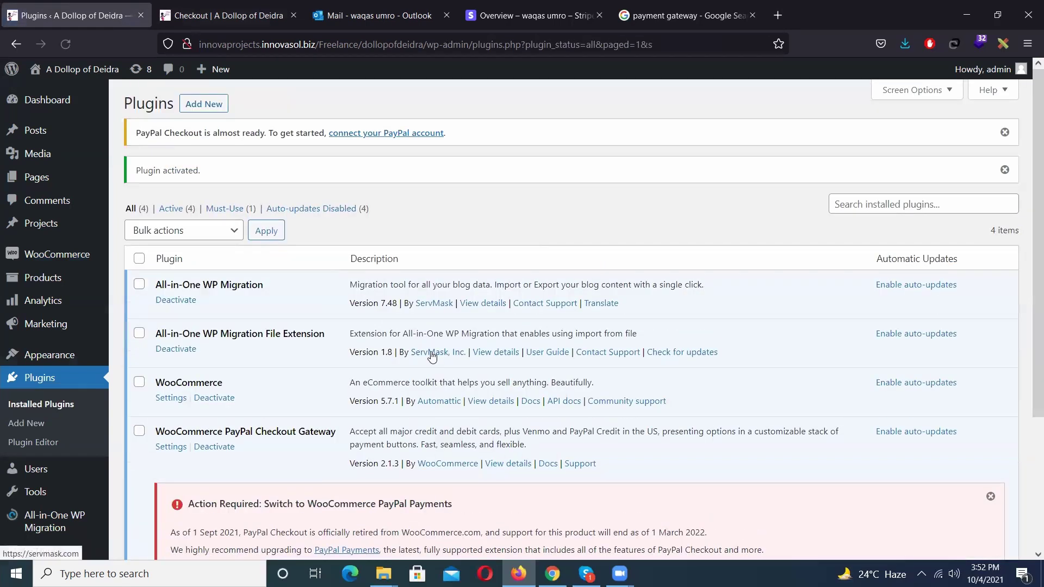
# Step: Read the action notice for the PayPal Checkout Gateway plugin and upgrade to WooCommerce PayPal Payments
pyautogui.scroll(-3, 345, 360)
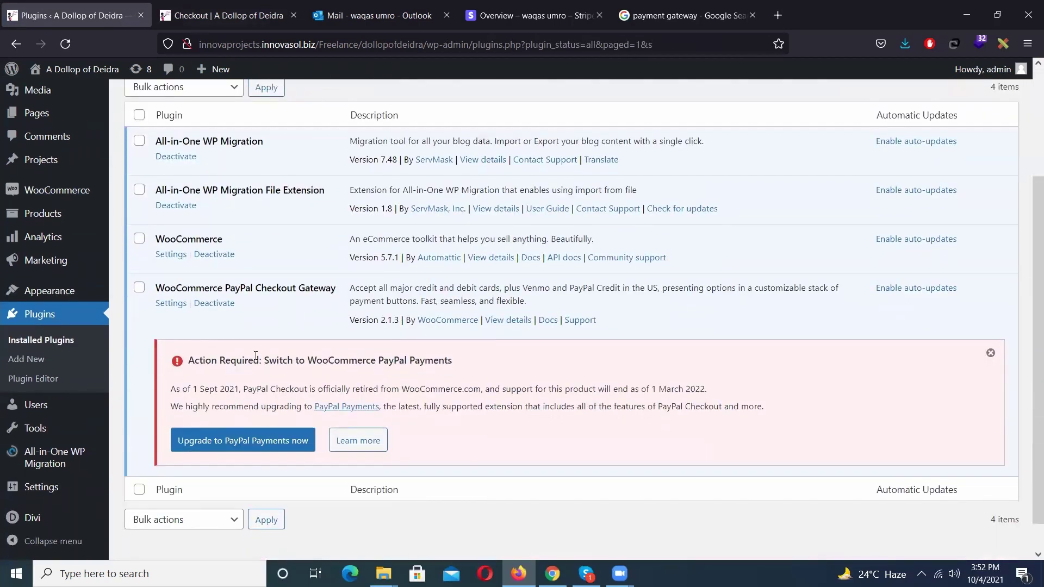
pyautogui.moveTo(230, 360); pyautogui.dragTo(239, 359)
pyautogui.scroll(-1, 473, 395)
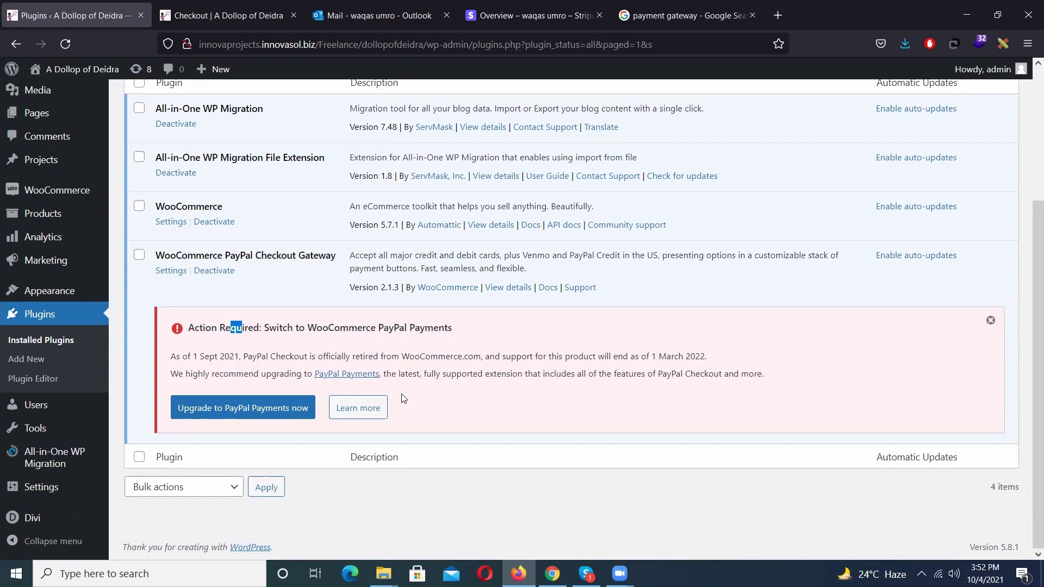
pyautogui.click(288, 408)
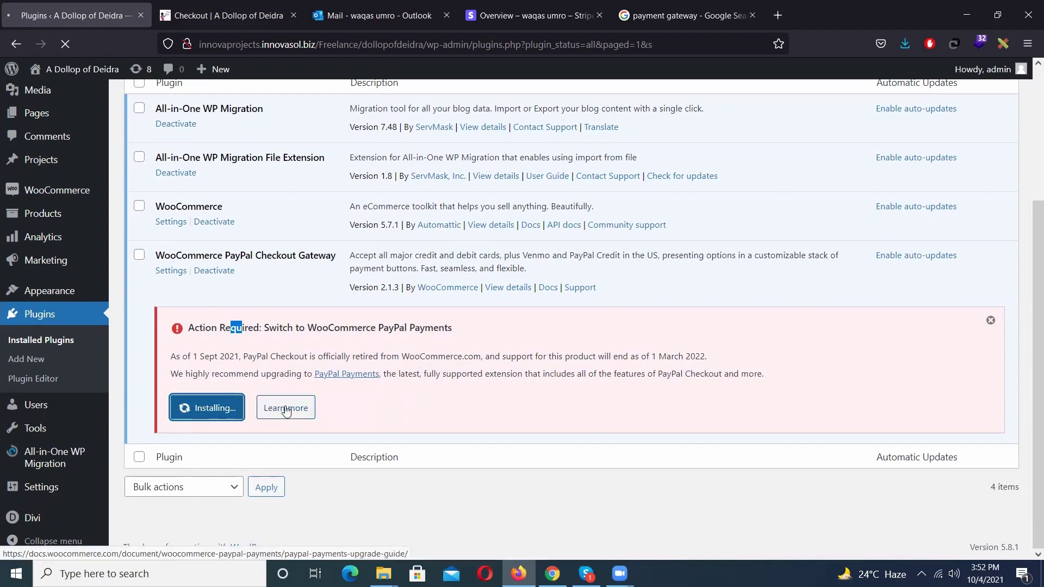
pyautogui.click(148, 273)
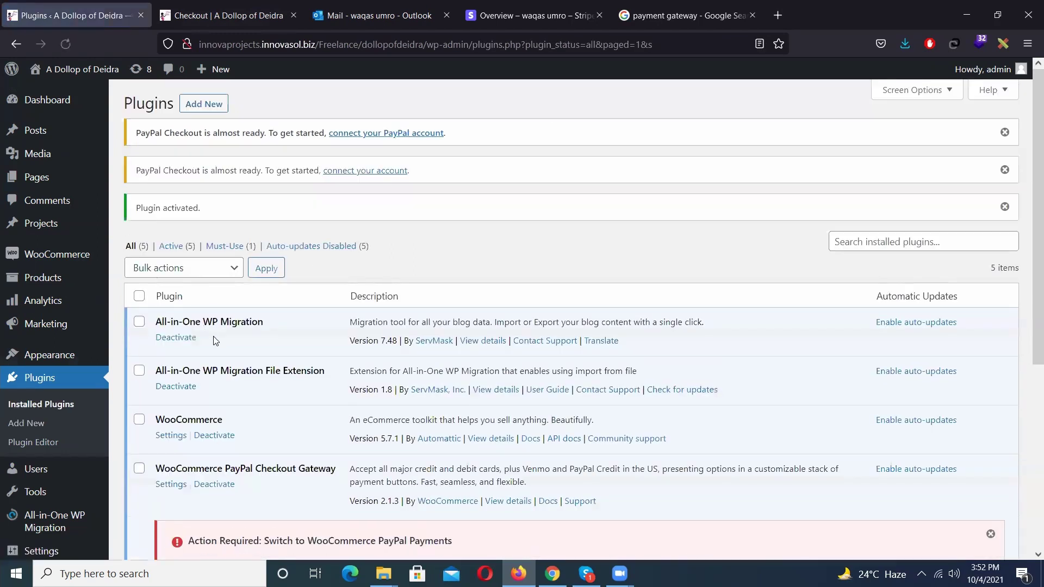
# Step: Deactivate the WooCommerce PayPal Checkout Gateway plugin in the installed plugins list
pyautogui.scroll(-2, 214, 337)
pyautogui.click(215, 341)
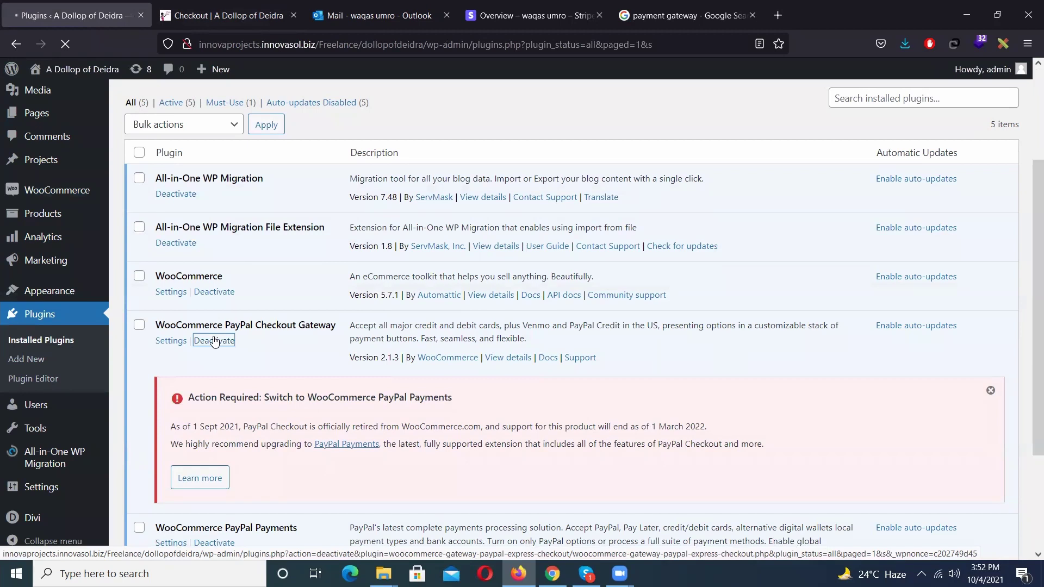
pyautogui.scroll(-3, 215, 340)
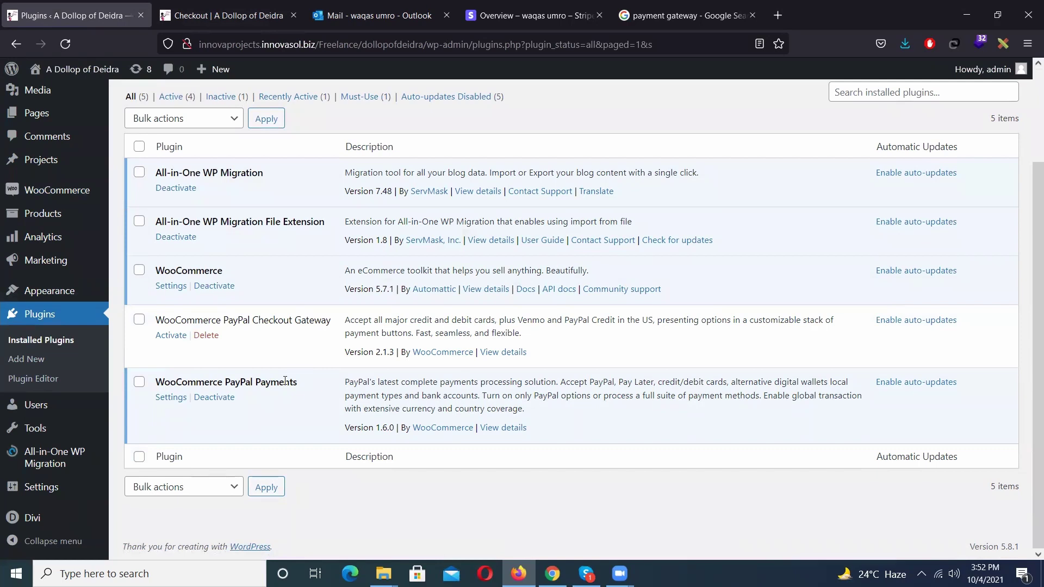
# Step: Go to the WooCommerce payment methods and try to enable PayPal, opening its PayPal Checkout setup
pyautogui.moveTo(53, 199)
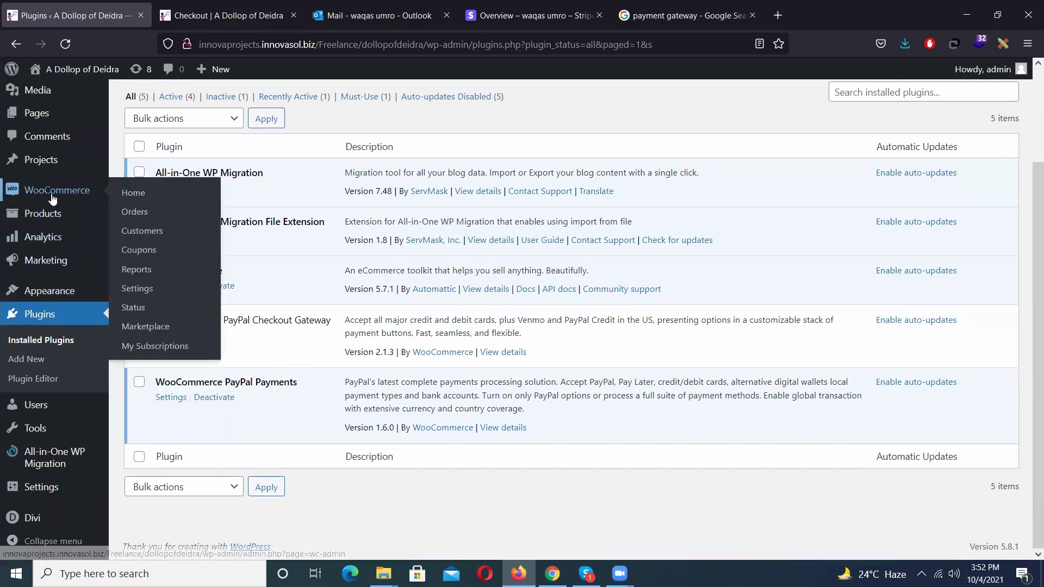
pyautogui.click(146, 297)
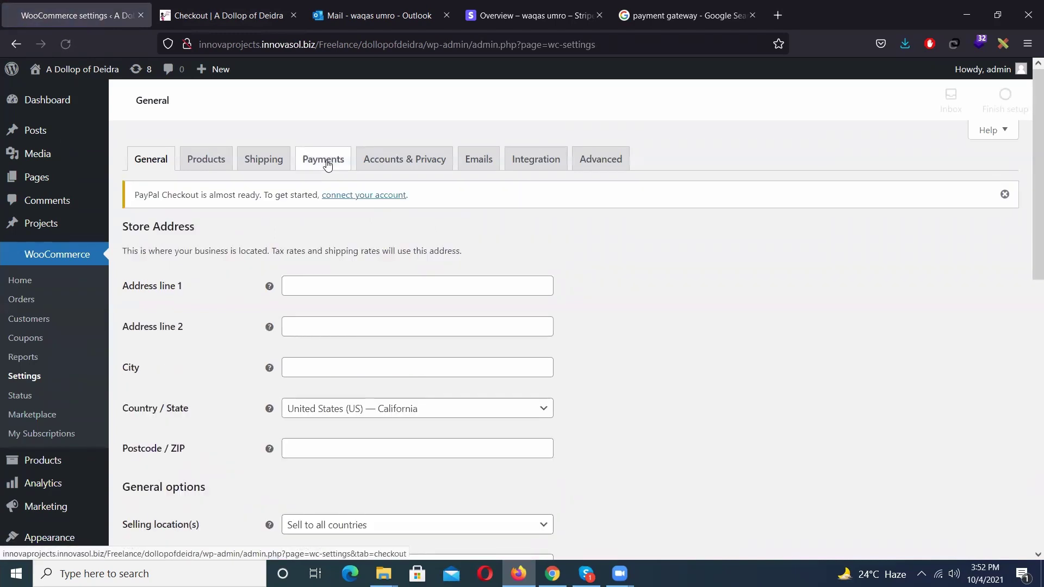
pyautogui.click(327, 165)
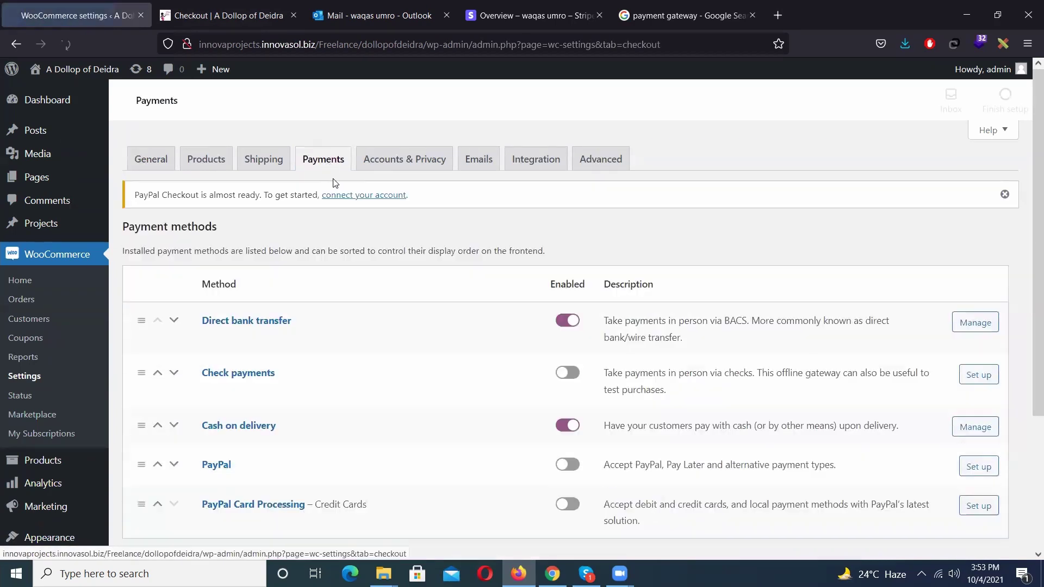
pyautogui.scroll(-1, 333, 184)
pyautogui.scroll(-1, 335, 184)
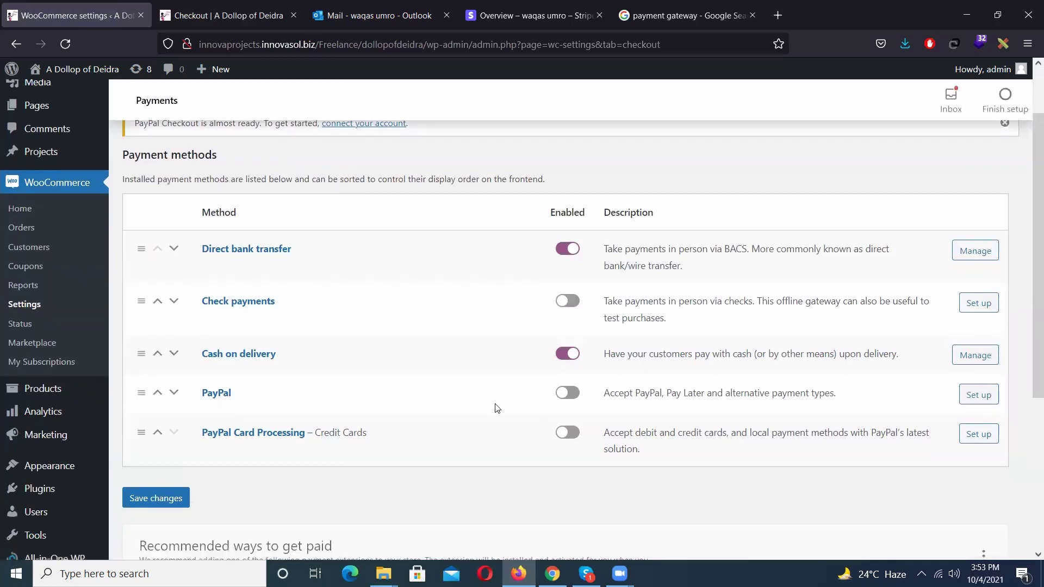
pyautogui.click(571, 399)
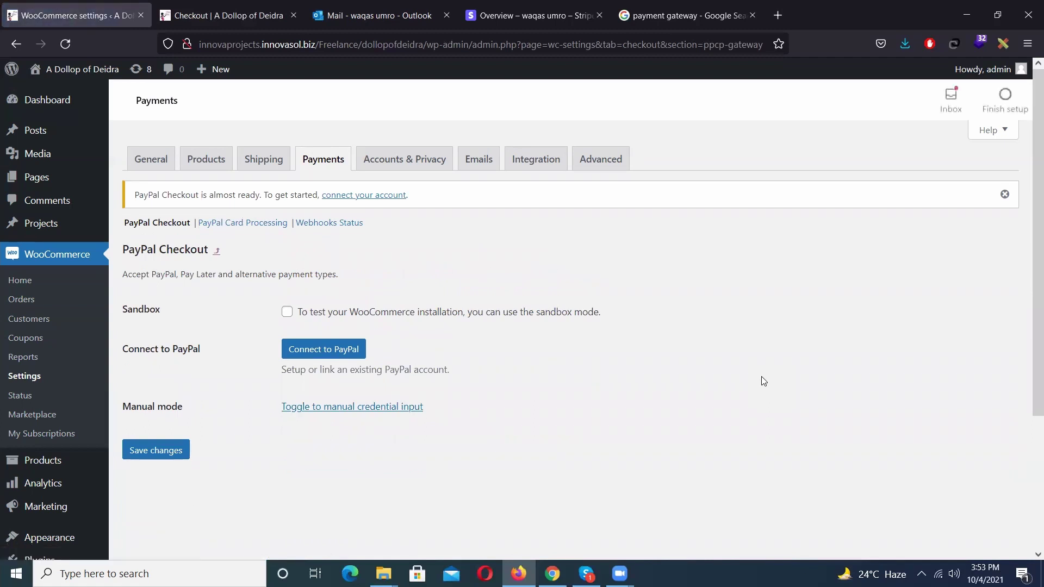
# Step: Start connecting to PayPal, review the email and country fields in the maximized sign-up window, and minimize it
pyautogui.scroll(-1, 763, 381)
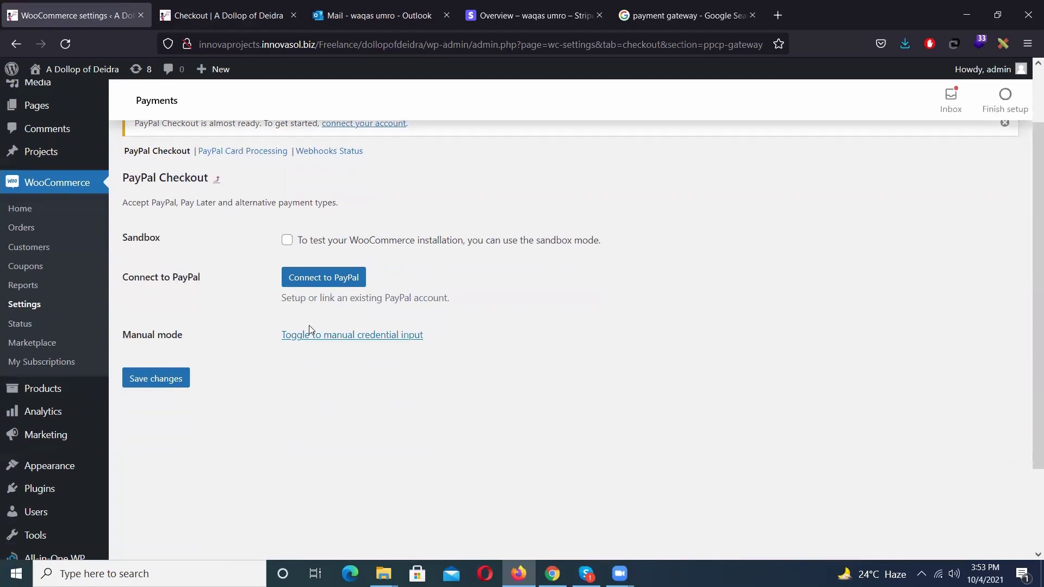
pyautogui.click(307, 281)
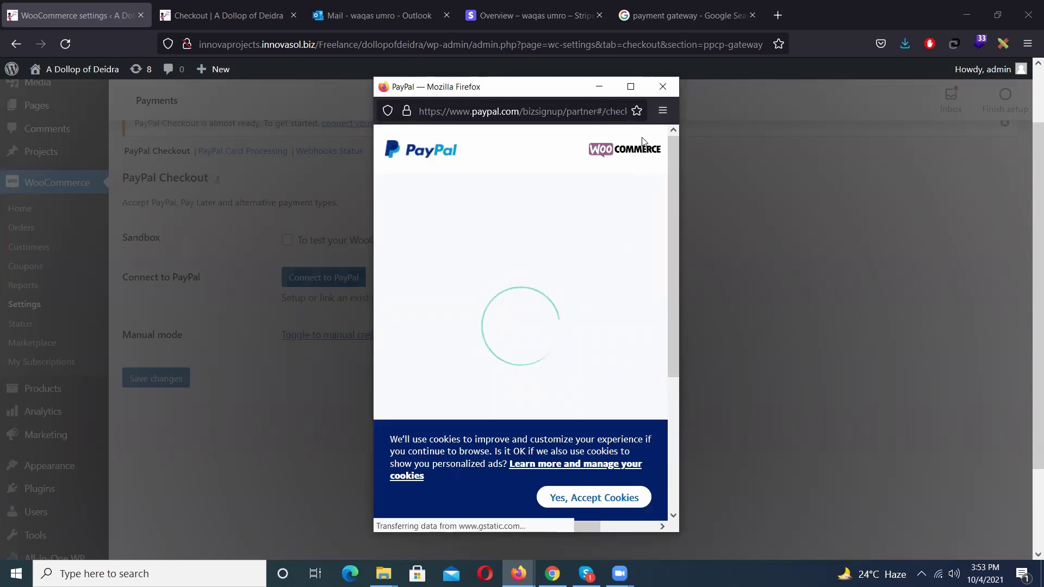
pyautogui.click(632, 87)
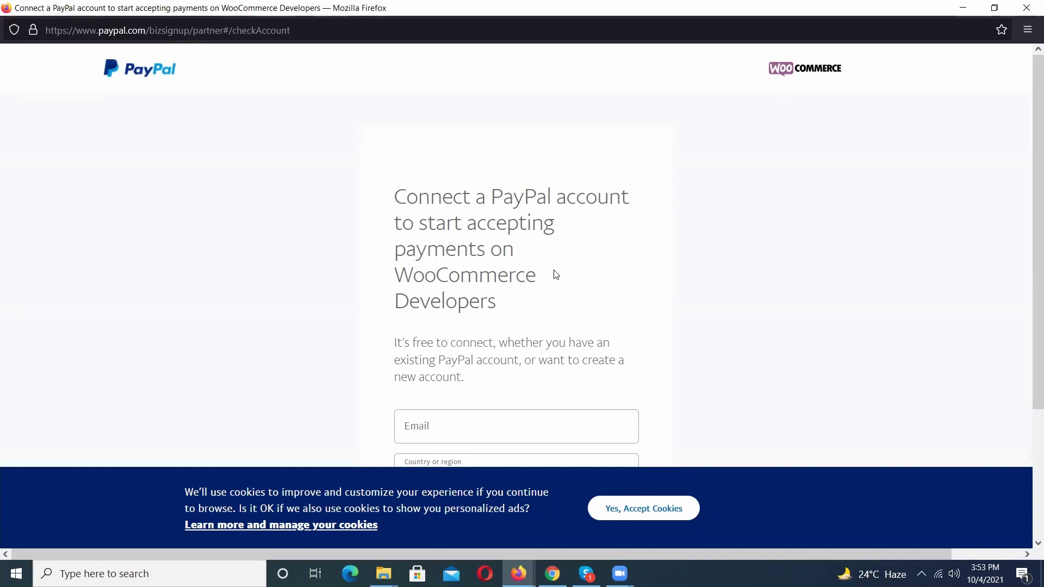
pyautogui.scroll(-3, 556, 275)
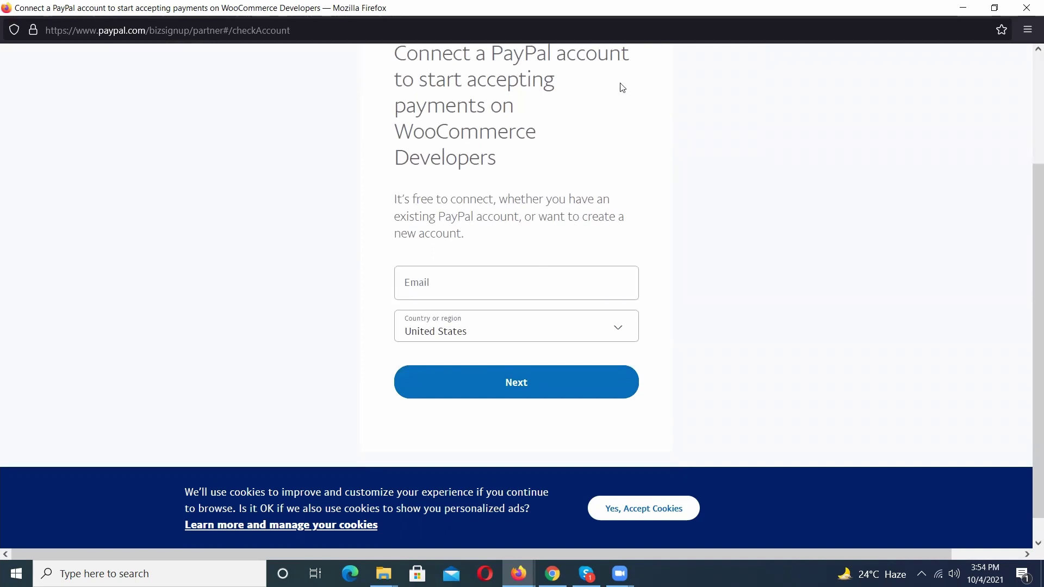
pyautogui.click(963, 10)
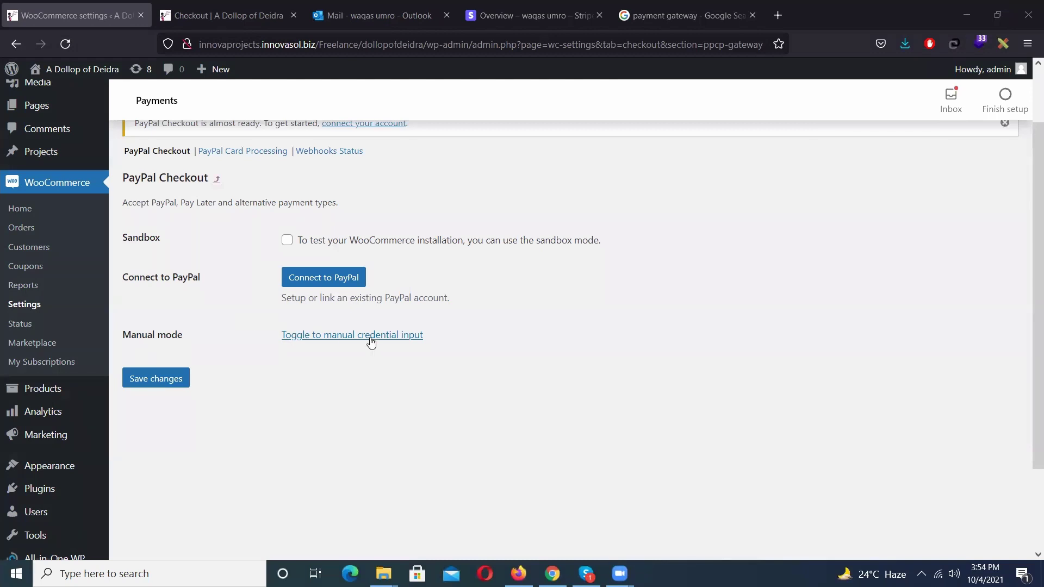
# Step: Show the manual credential input and review the live email address, merchant ID, client ID and secret key fields
pyautogui.click(372, 336)
pyautogui.scroll(-2, 370, 341)
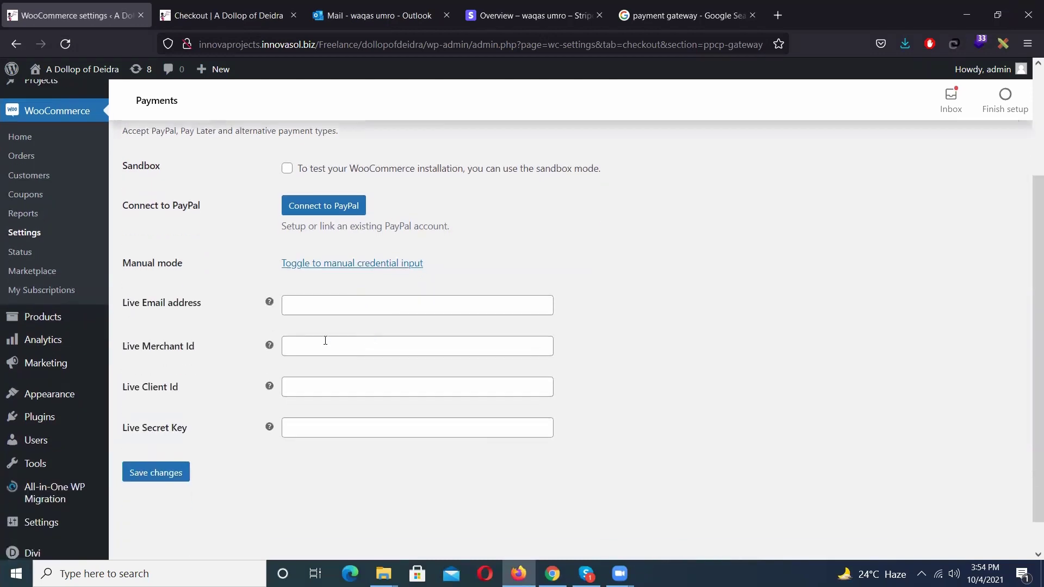
pyautogui.click(299, 311)
pyautogui.click(237, 357)
pyautogui.click(296, 352)
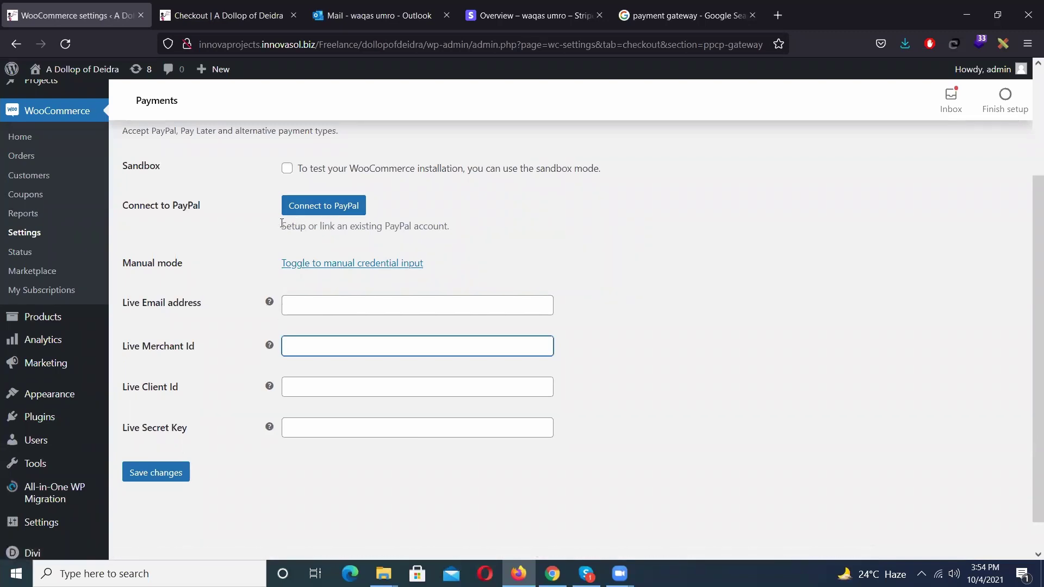
# Step: Return to the WooCommerce payment methods and enable PayPal Card Processing
pyautogui.scroll(3, 245, 217)
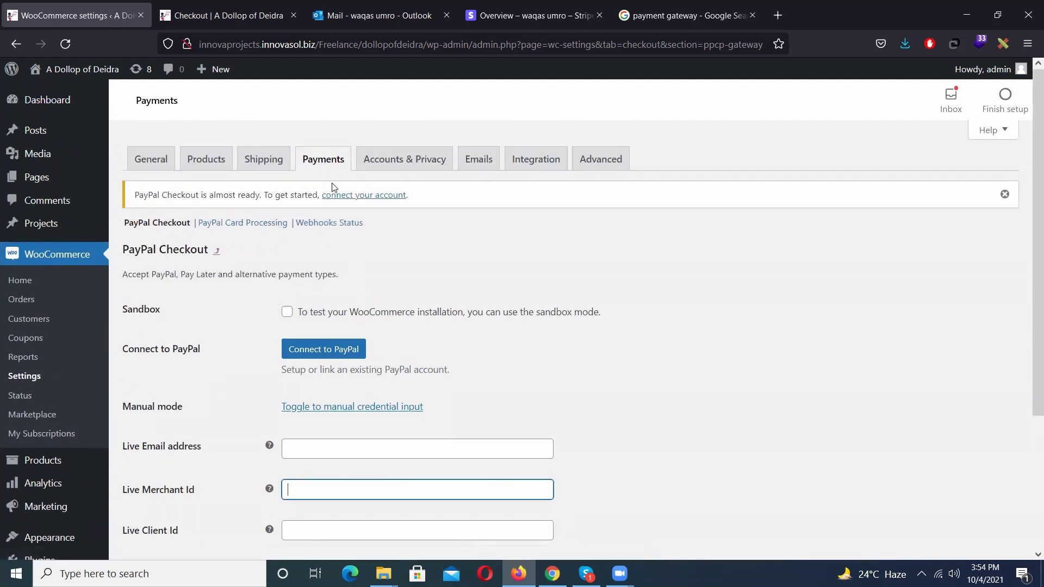
pyautogui.click(329, 167)
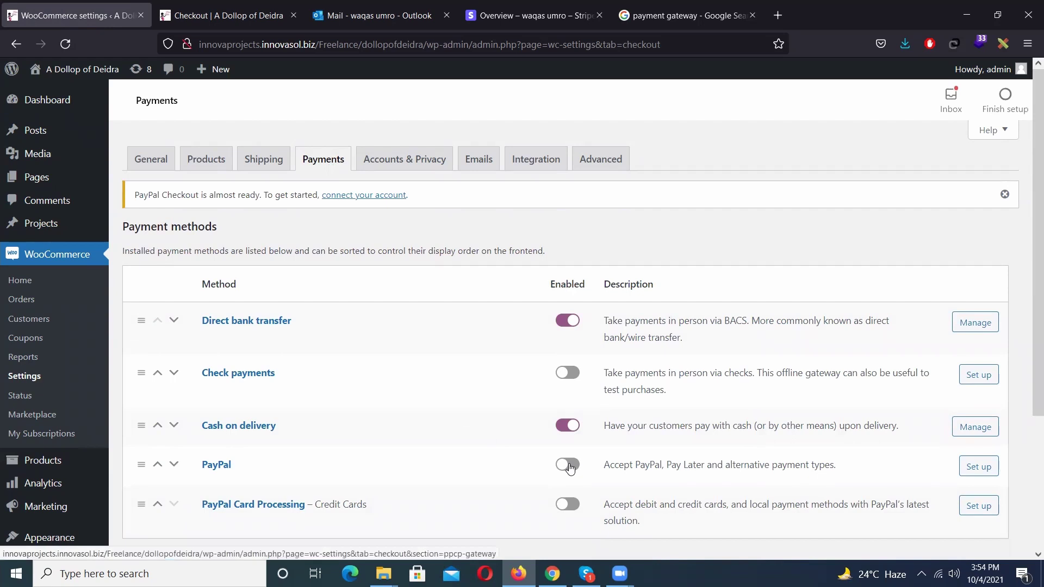
pyautogui.click(574, 505)
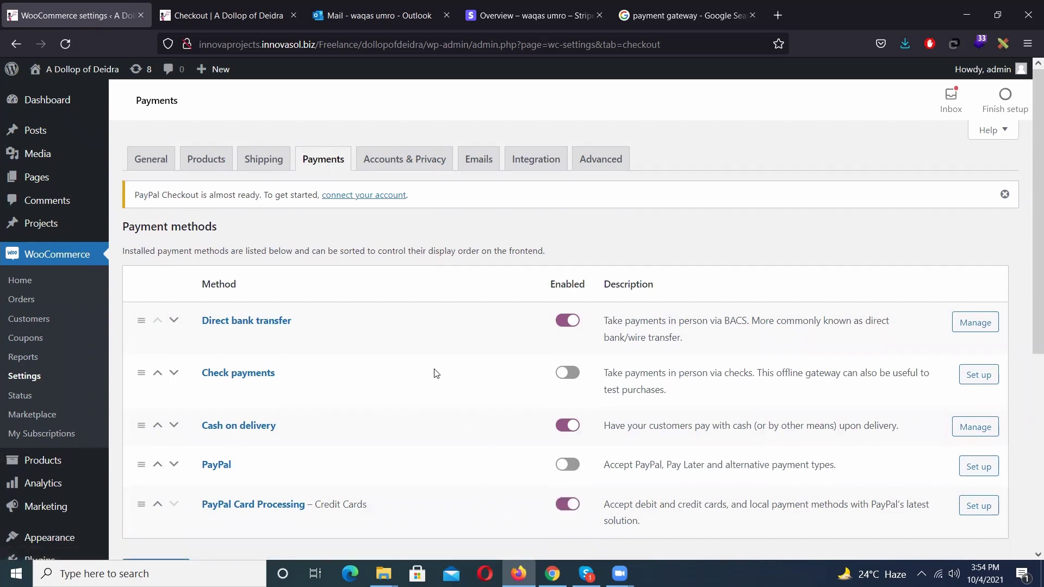
# Step: Reload the store's checkout page and check whether a PayPal card payment is offered
pyautogui.click(251, 10)
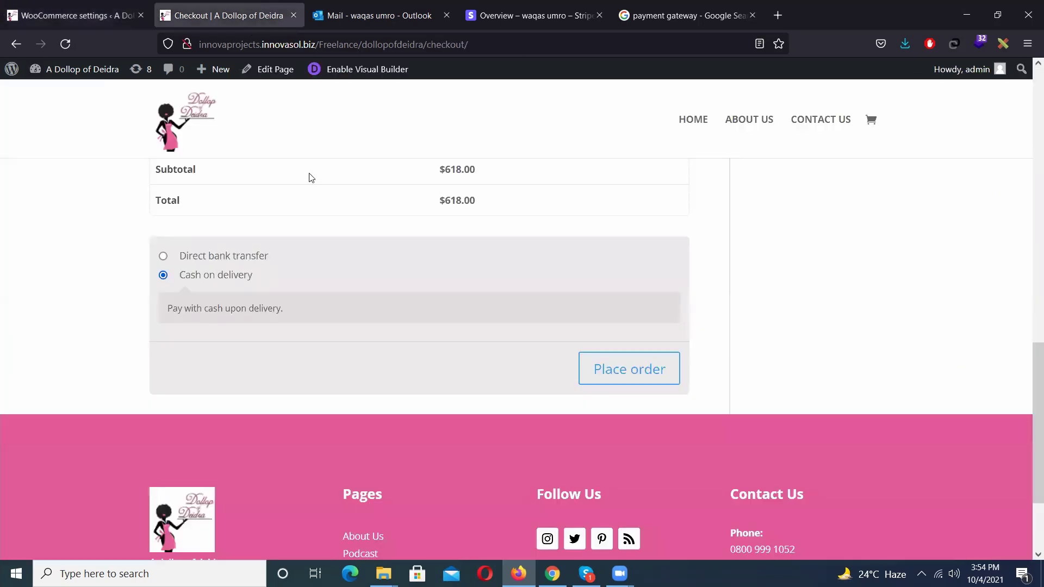
pyautogui.press('F5')
# Step: Open PayPal's settings from the WooCommerce payment methods, turn on sandbox mode and save the changes
pyautogui.click(100, 5)
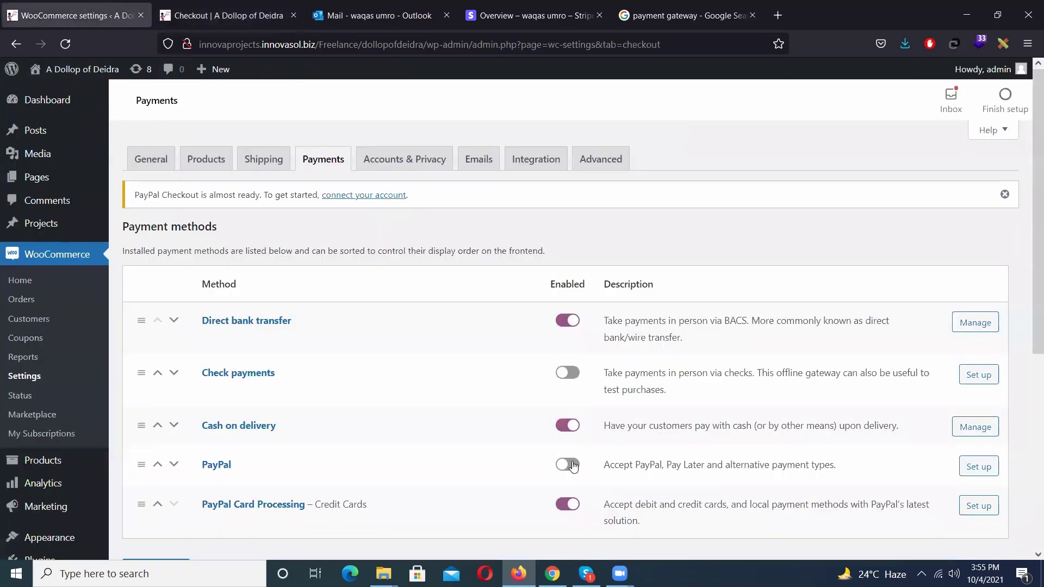
pyautogui.press('F5')
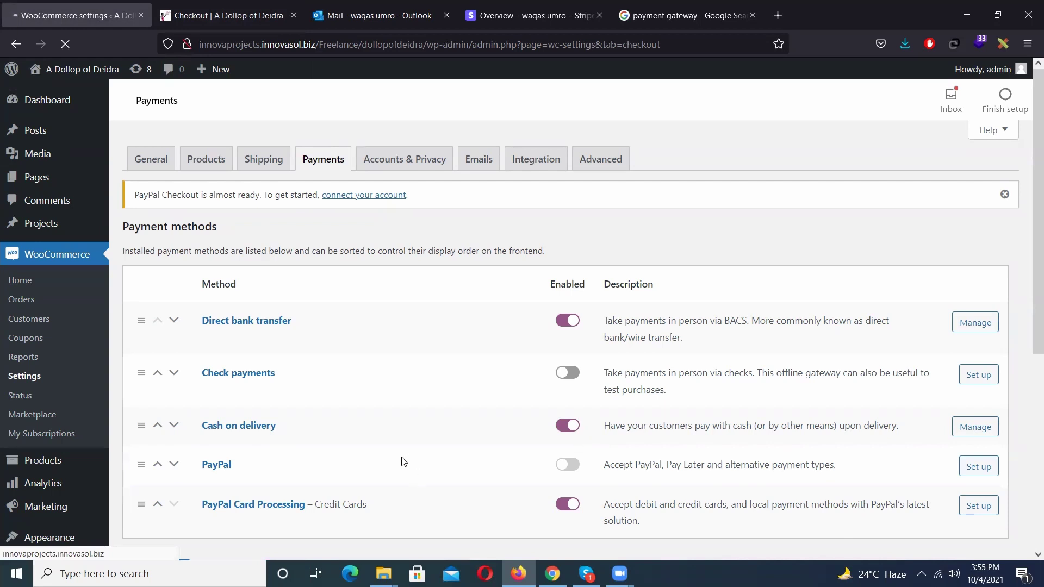
pyautogui.scroll(-2, 401, 459)
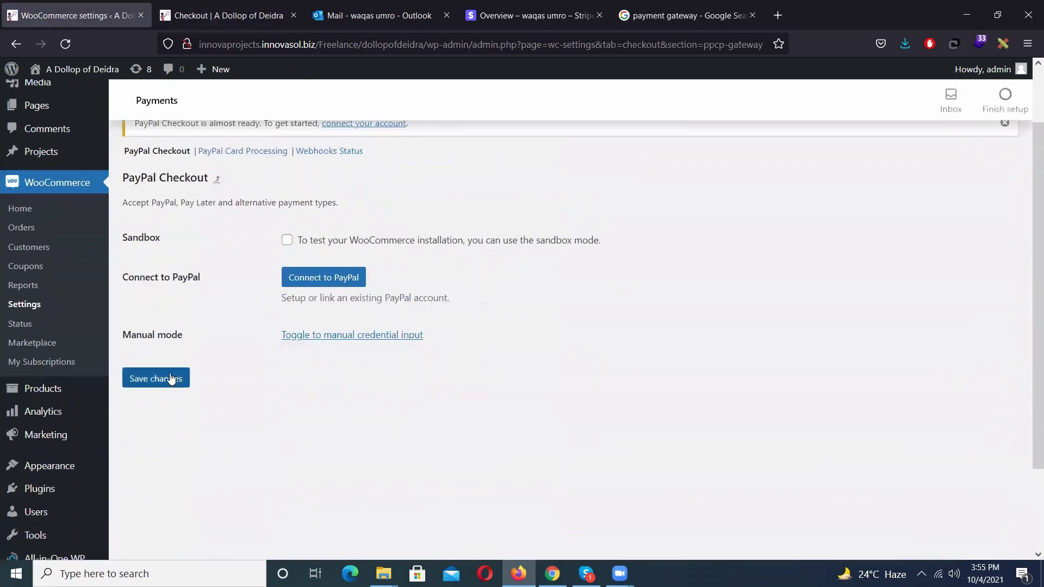
pyautogui.click(286, 240)
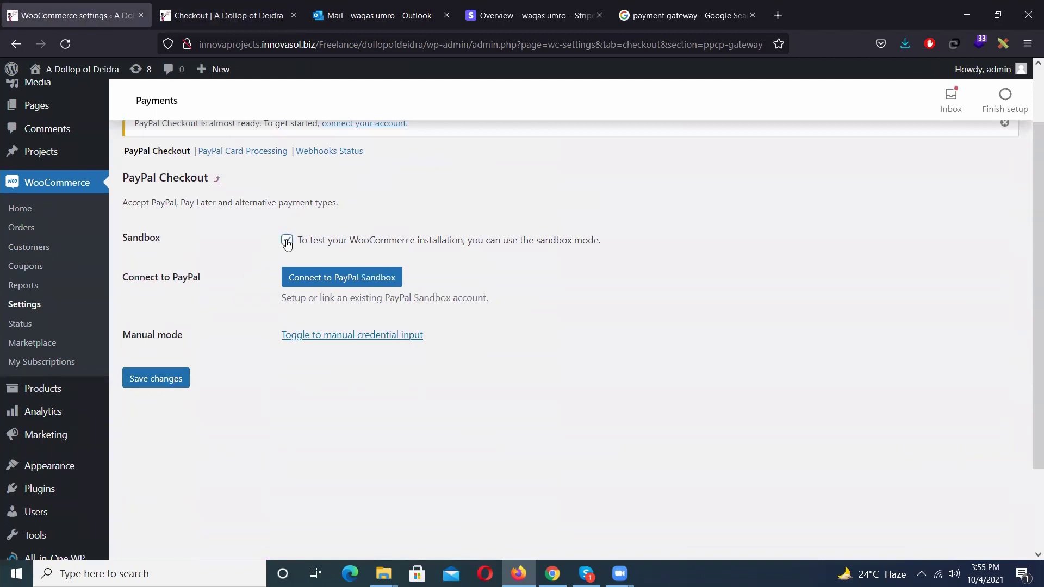
pyautogui.click(171, 380)
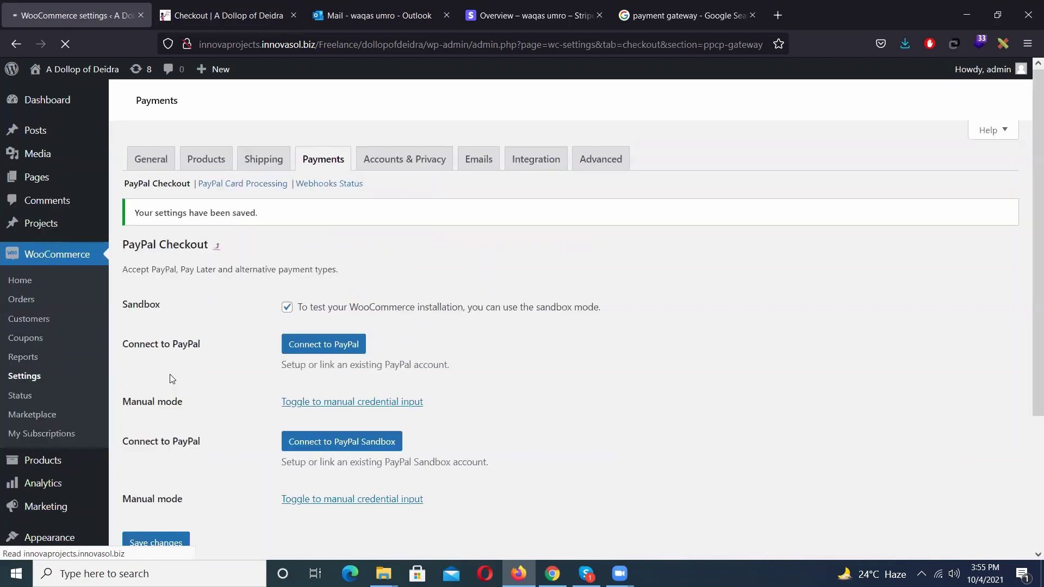
# Step: Reload the store's checkout page to look for a PayPal option and return to the WooCommerce settings
pyautogui.click(223, 15)
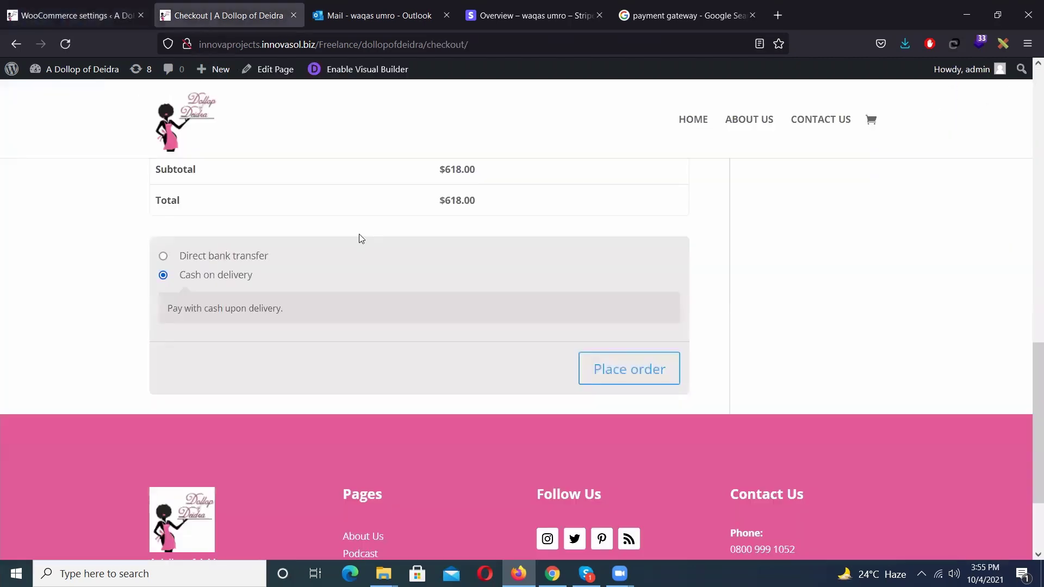
pyautogui.press('F5')
pyautogui.click(96, 3)
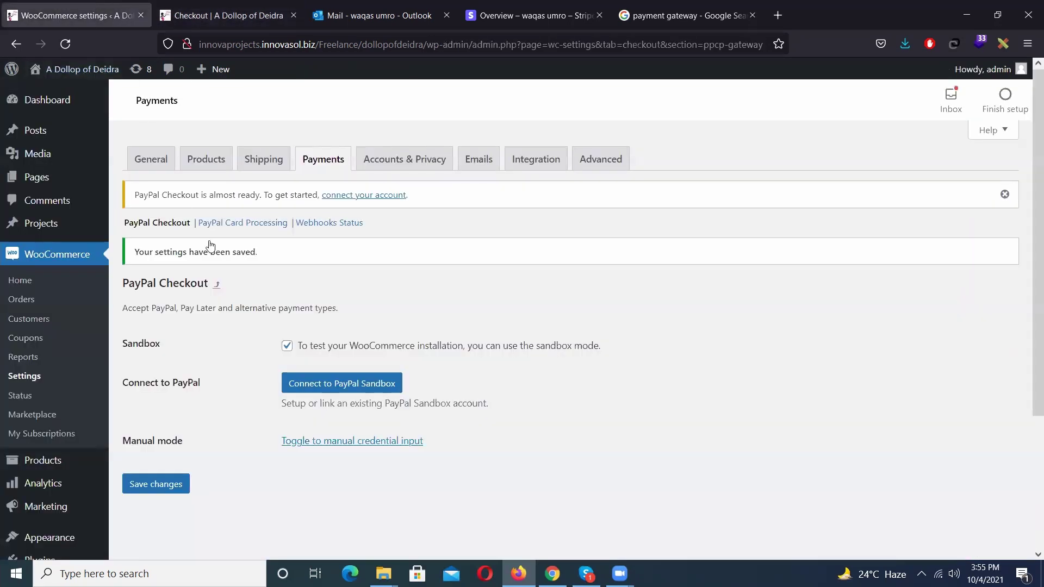
# Step: Show the manual credential input for the PayPal sandbox and save with the credential fields left empty
pyautogui.click(294, 445)
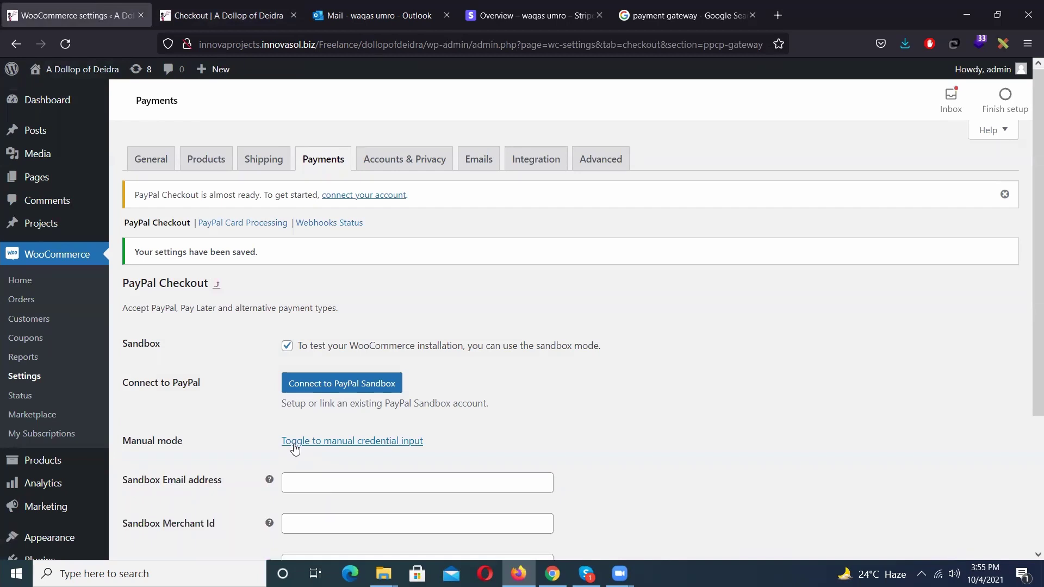
pyautogui.scroll(-3, 294, 447)
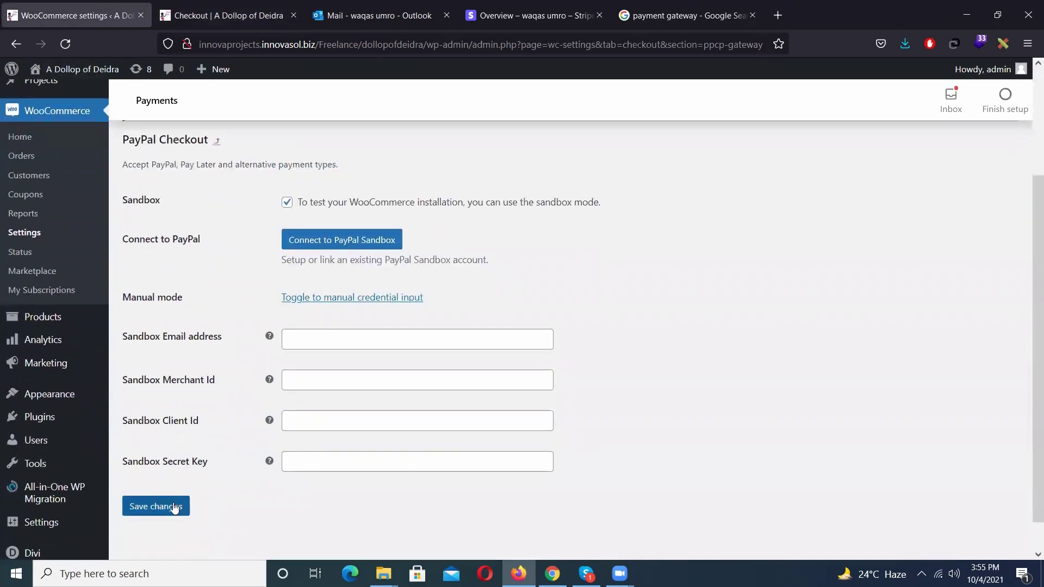
pyautogui.click(174, 507)
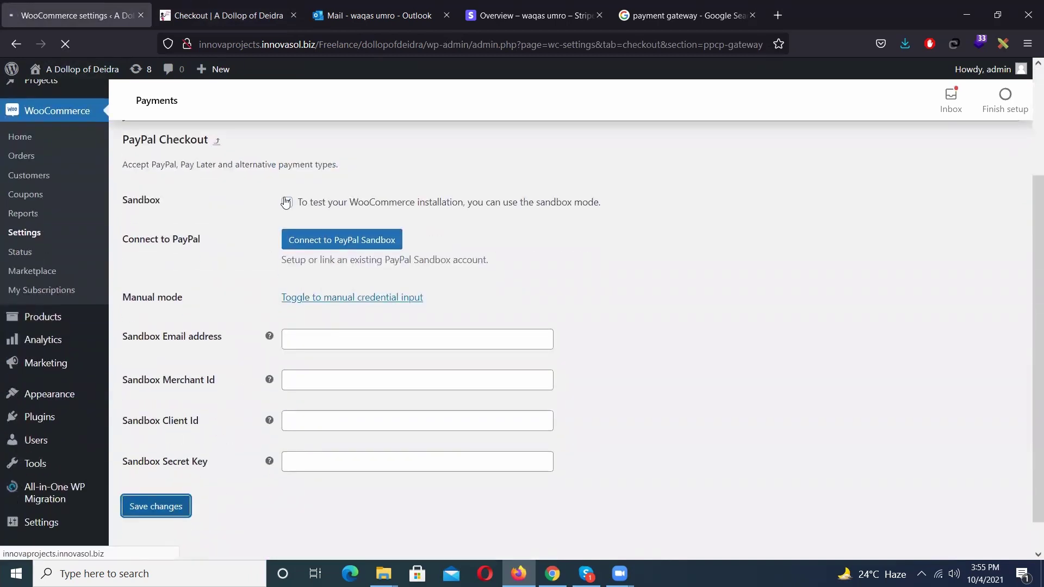
# Step: Turn off sandbox mode, show the live credential fields for manual input and save the PayPal settings
pyautogui.click(286, 202)
pyautogui.click(293, 298)
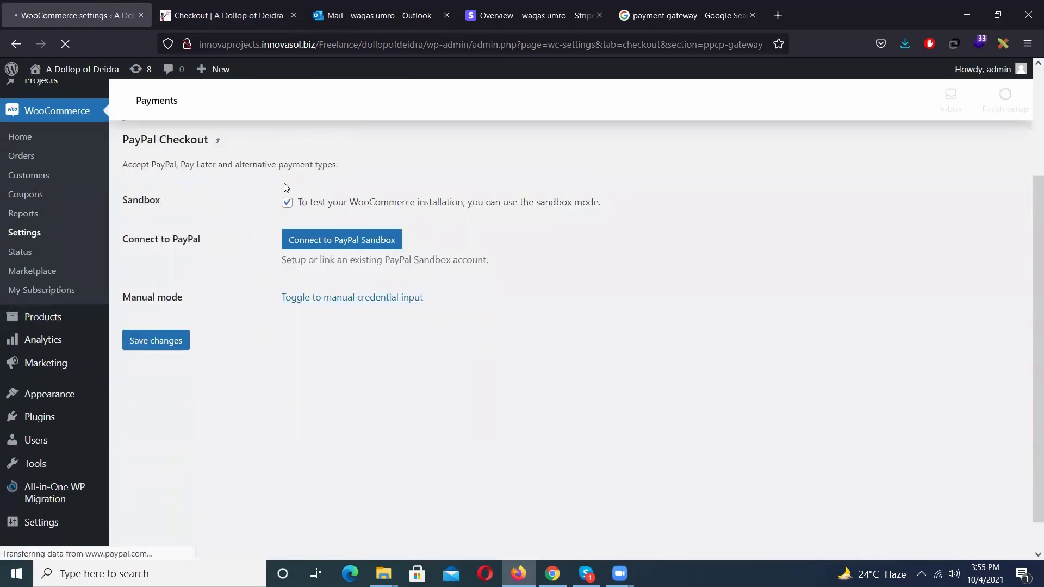
pyautogui.click(287, 203)
pyautogui.click(332, 298)
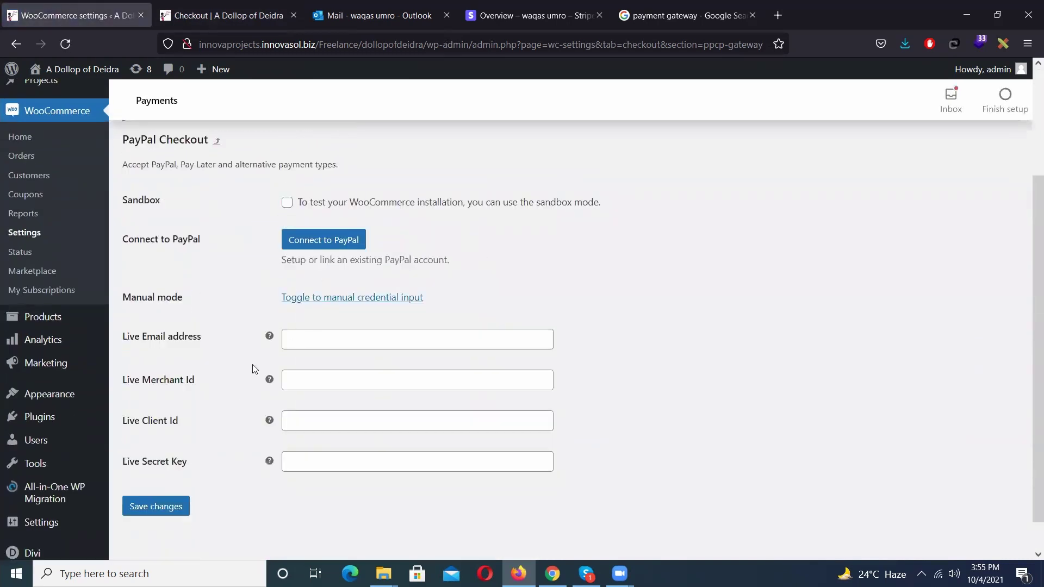
pyautogui.click(152, 510)
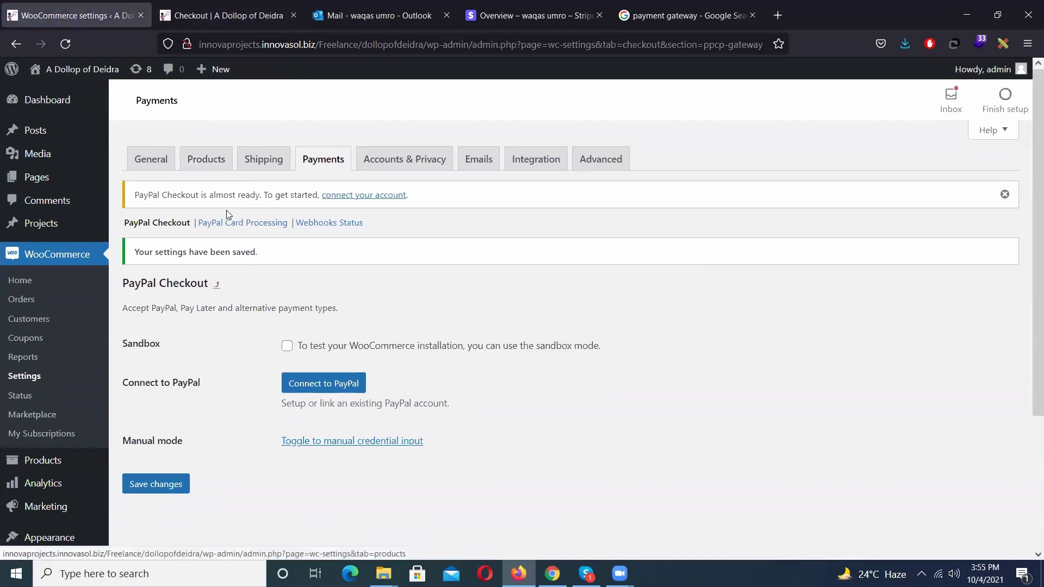
# Step: Refresh the checkout page with sandbox mode off, check the offered payment methods and return to the PayPal Checkout settings
pyautogui.click(206, 15)
pyautogui.press('F5')
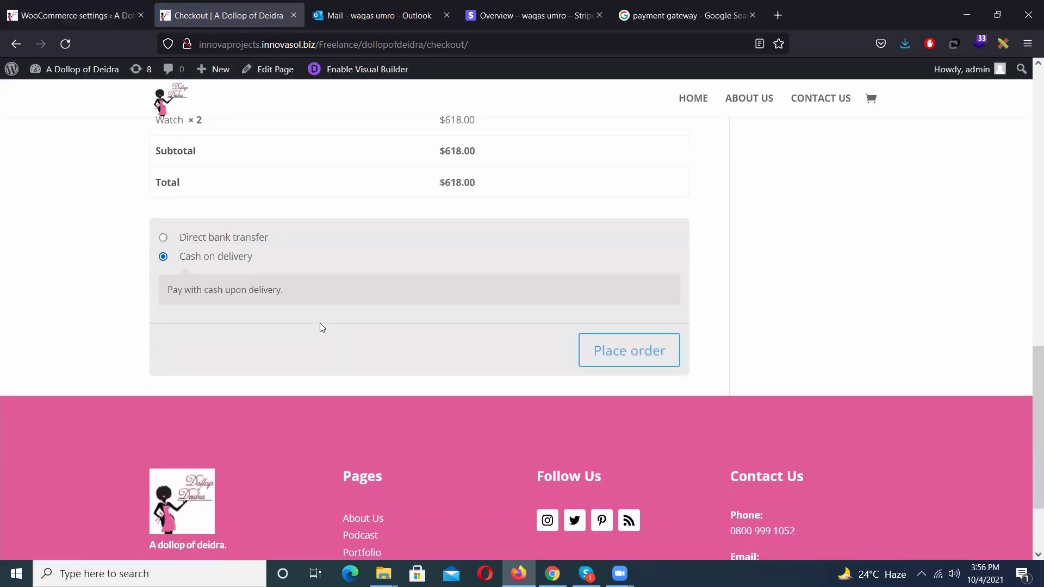
pyautogui.click(86, 5)
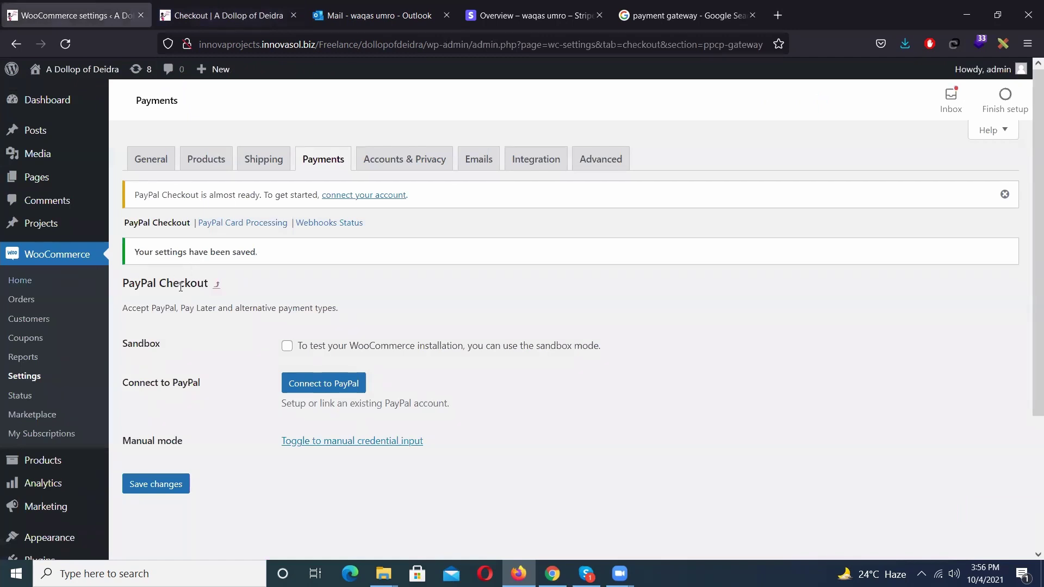
# Step: Turn on sandbox mode in PayPal's setup from the payment methods list, start connecting to PayPal Sandbox and close the connection window
pyautogui.click(315, 168)
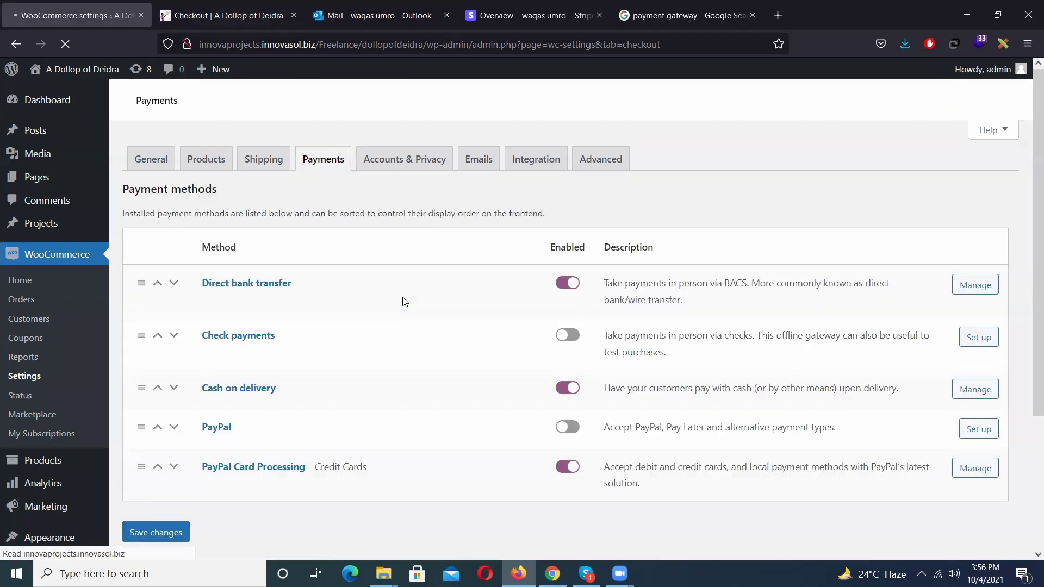
pyautogui.scroll(-2, 405, 302)
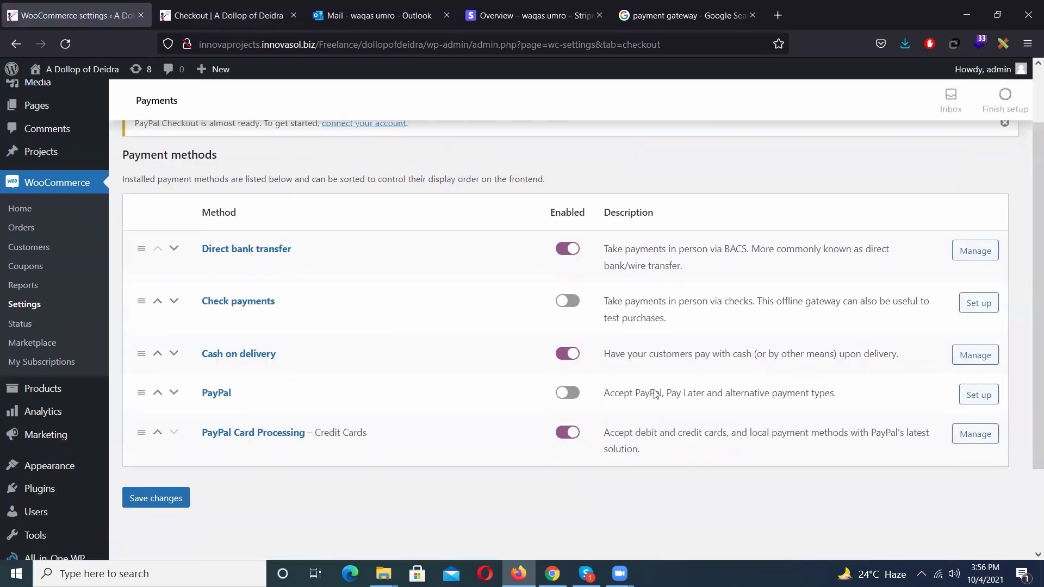
pyautogui.click(991, 396)
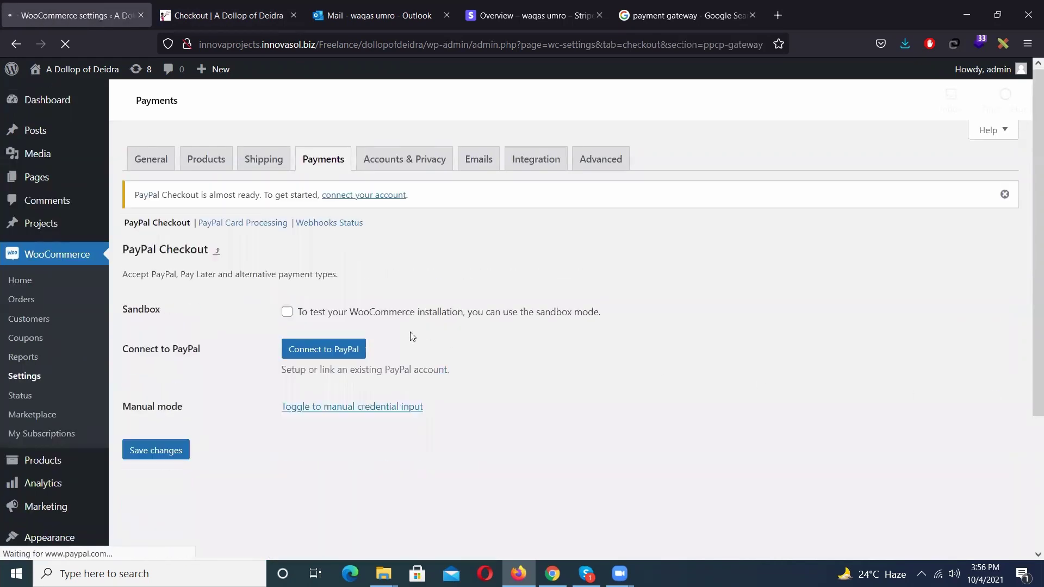
pyautogui.click(318, 318)
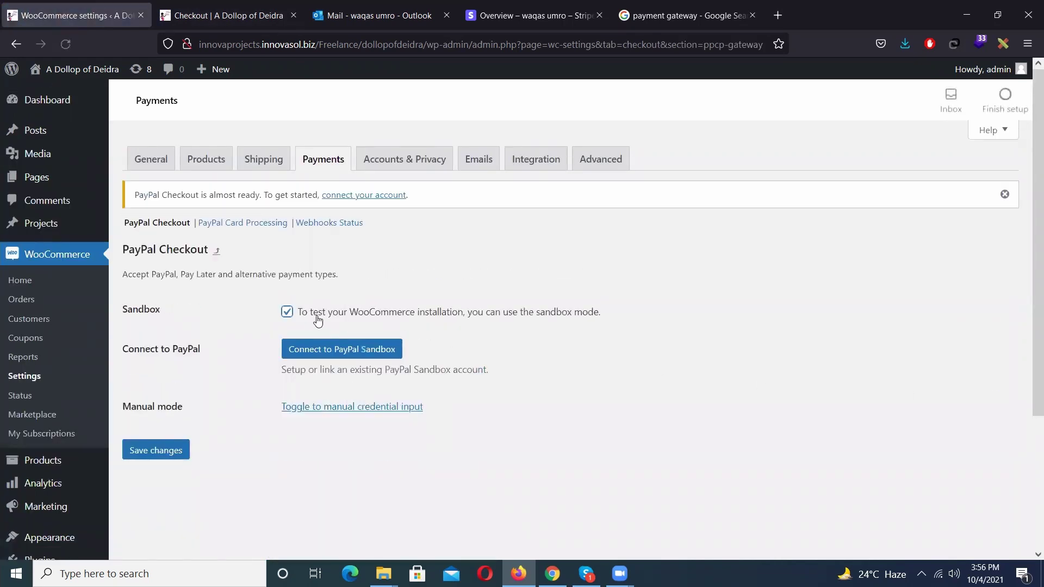
pyautogui.click(344, 353)
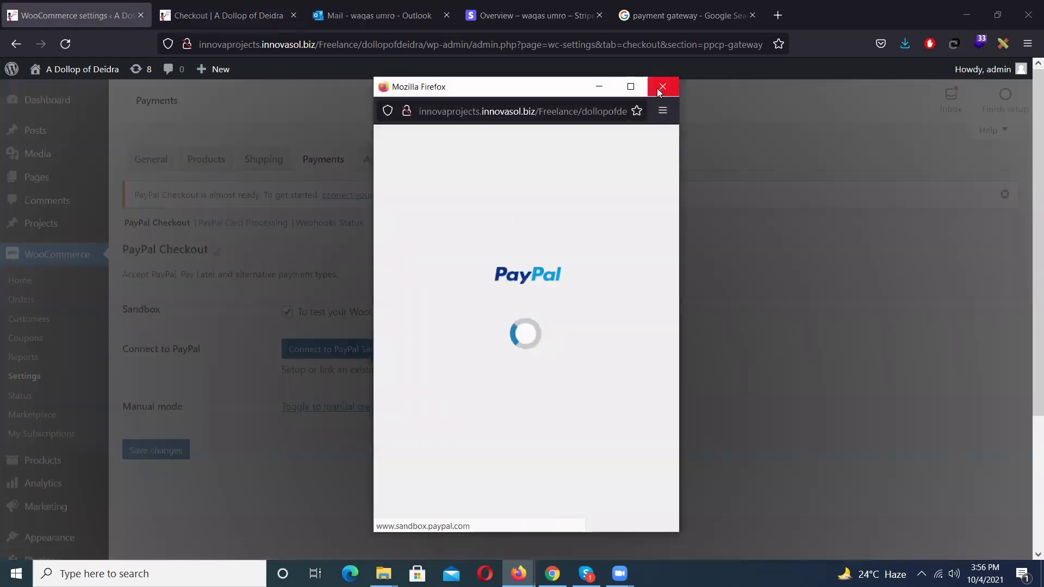
pyautogui.click(663, 86)
# Step: Show the manual credential input, enter the account's e-mail as the sandbox email address and save the changes
pyautogui.click(348, 408)
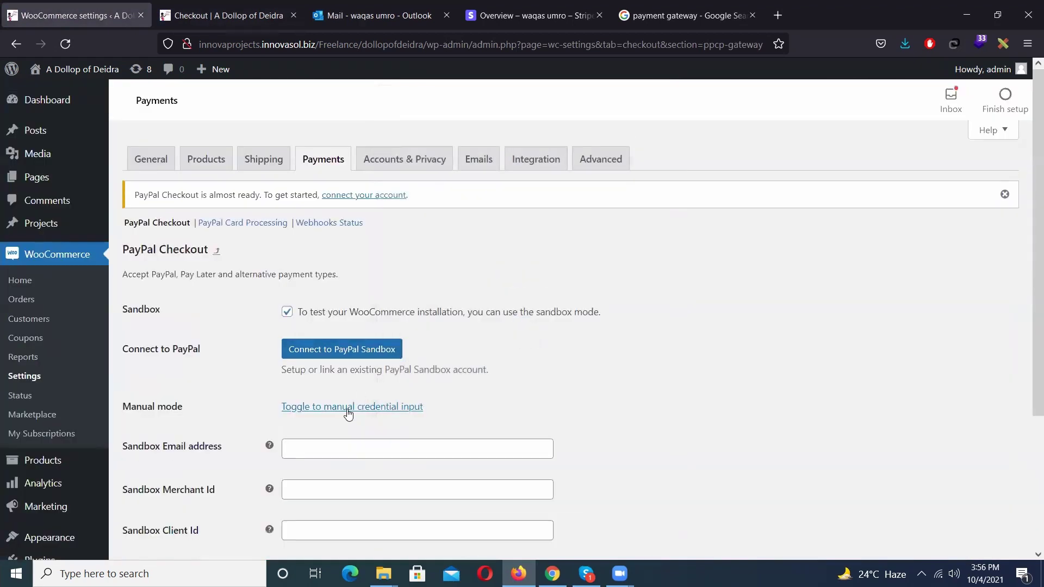
pyautogui.click(351, 455)
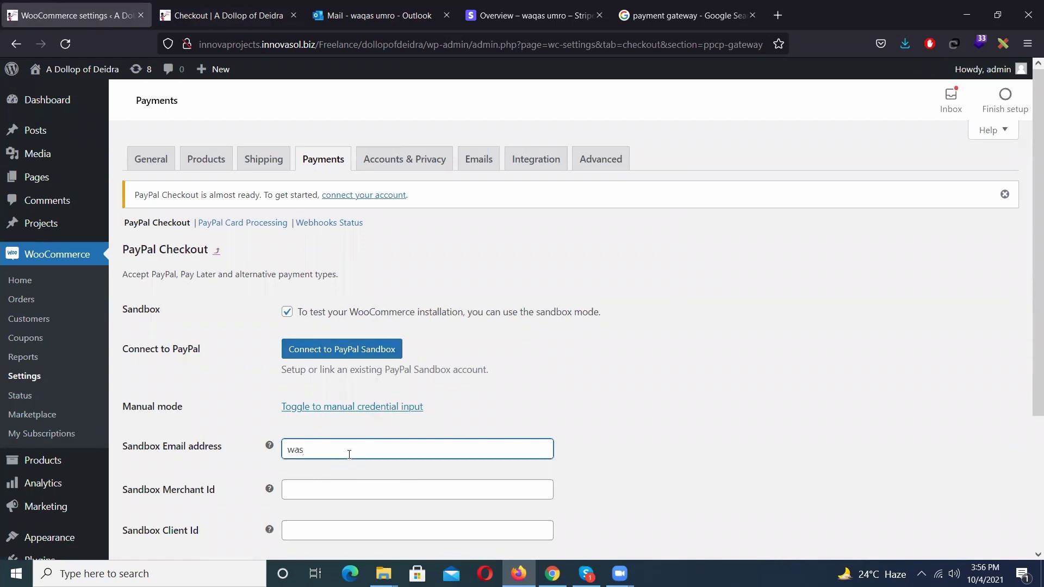
pyautogui.write('waqqa')
pyautogui.scroll(-1, 348, 456)
pyautogui.click(340, 457)
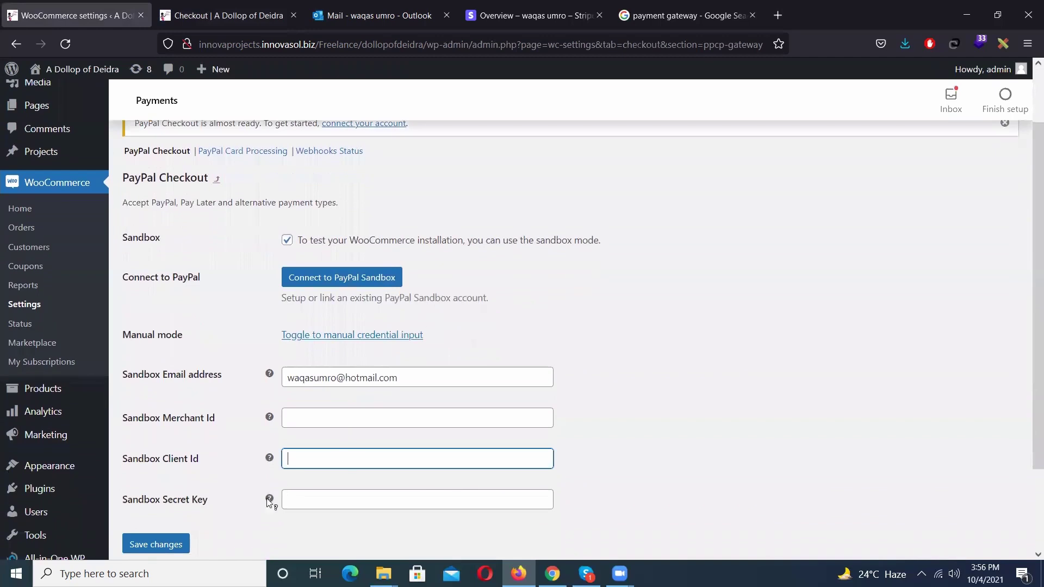
pyautogui.click(168, 543)
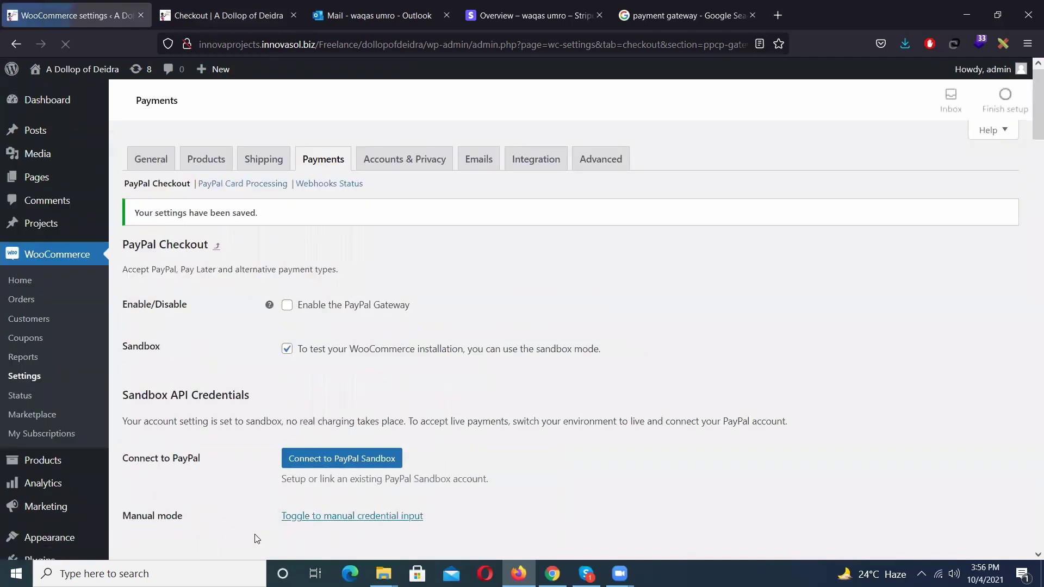
# Step: Review the PayPal settings for checkout, single product page, cart and mini cart, and save them
pyautogui.scroll(-6, 248, 461)
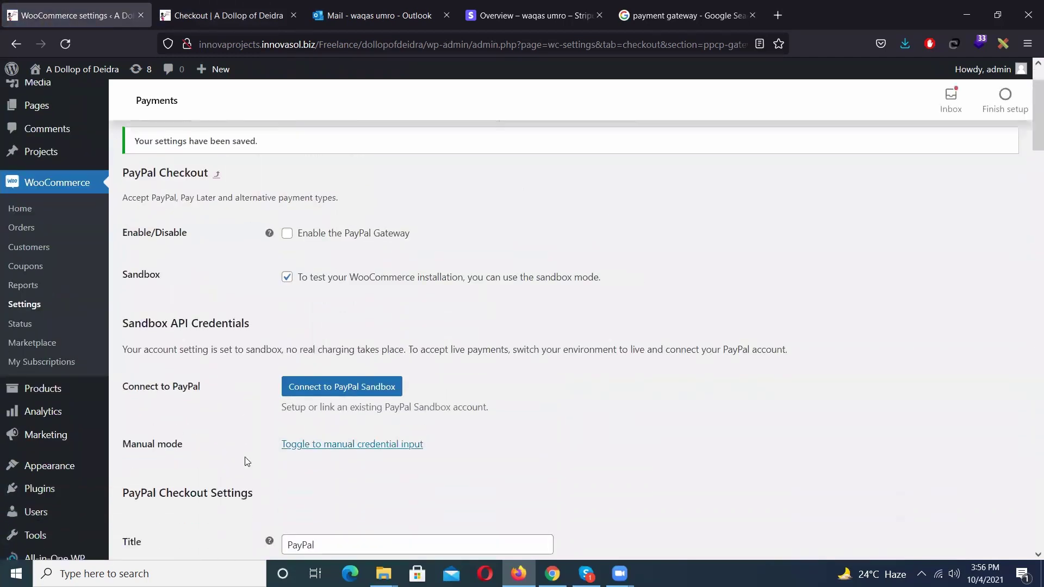
pyautogui.scroll(-1, 246, 461)
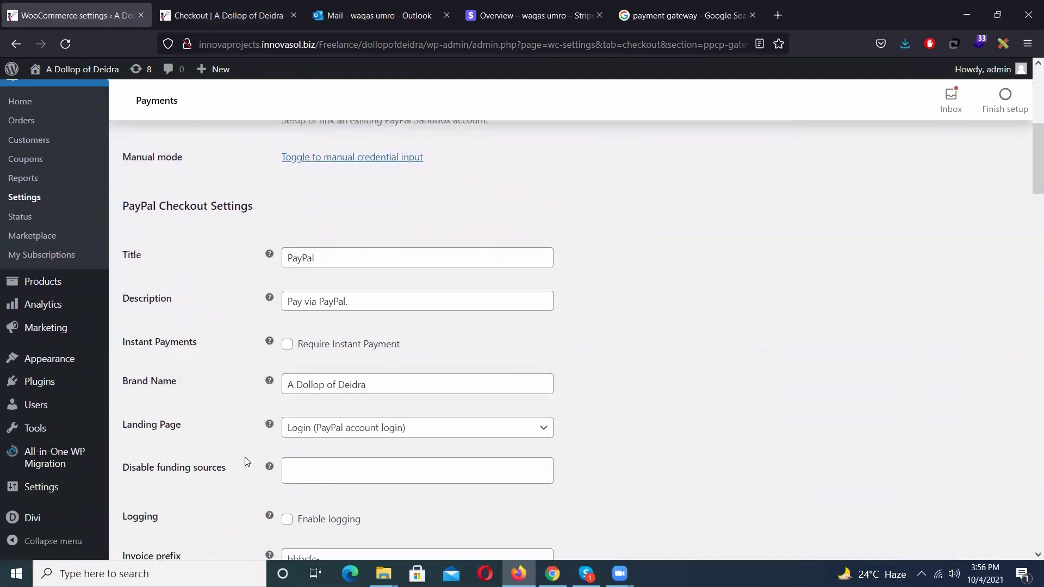
pyautogui.scroll(-4, 246, 462)
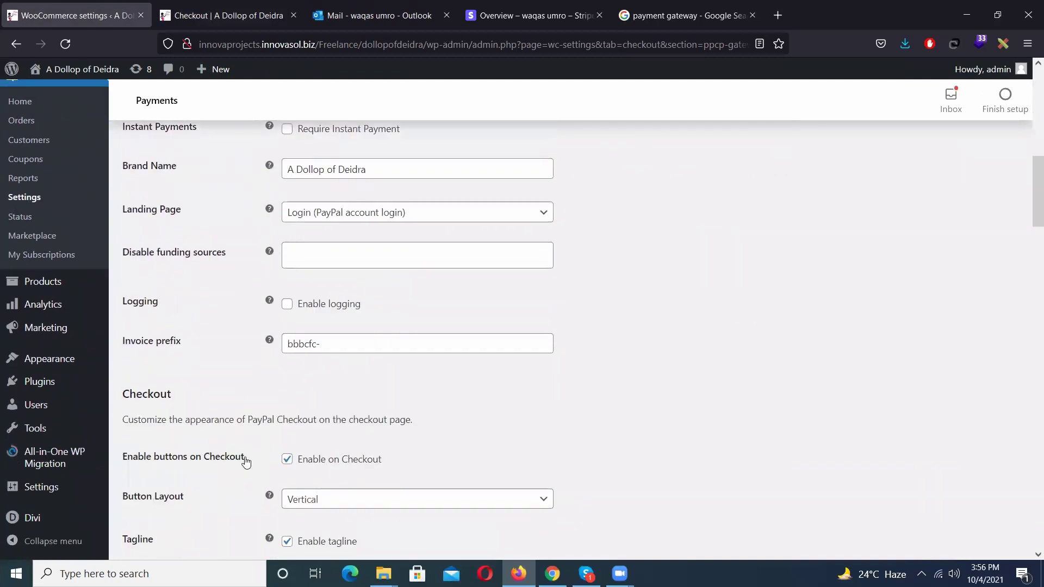
pyautogui.scroll(-4, 246, 462)
pyautogui.scroll(-14, 246, 461)
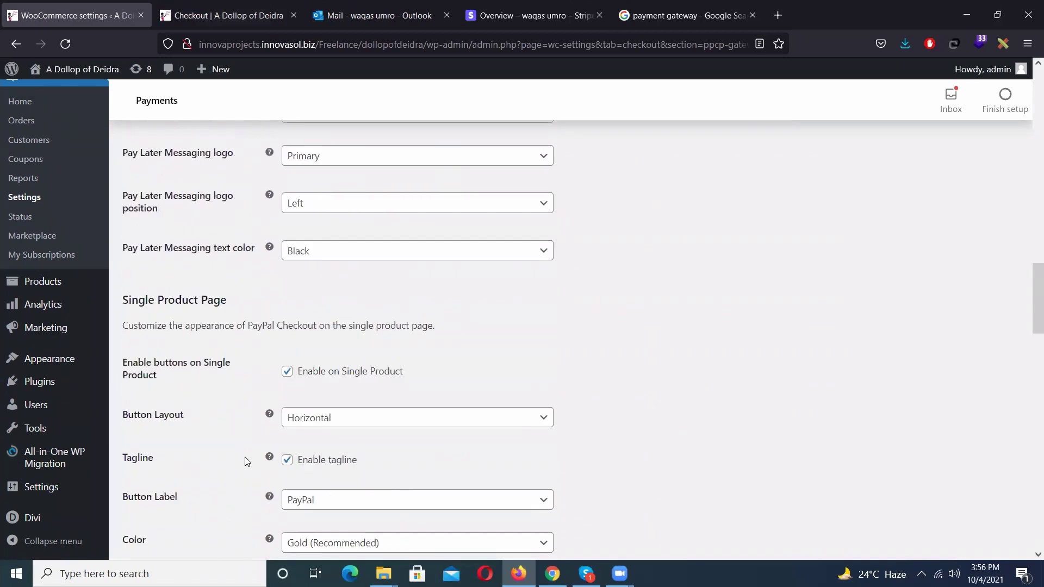
pyautogui.scroll(-19, 247, 462)
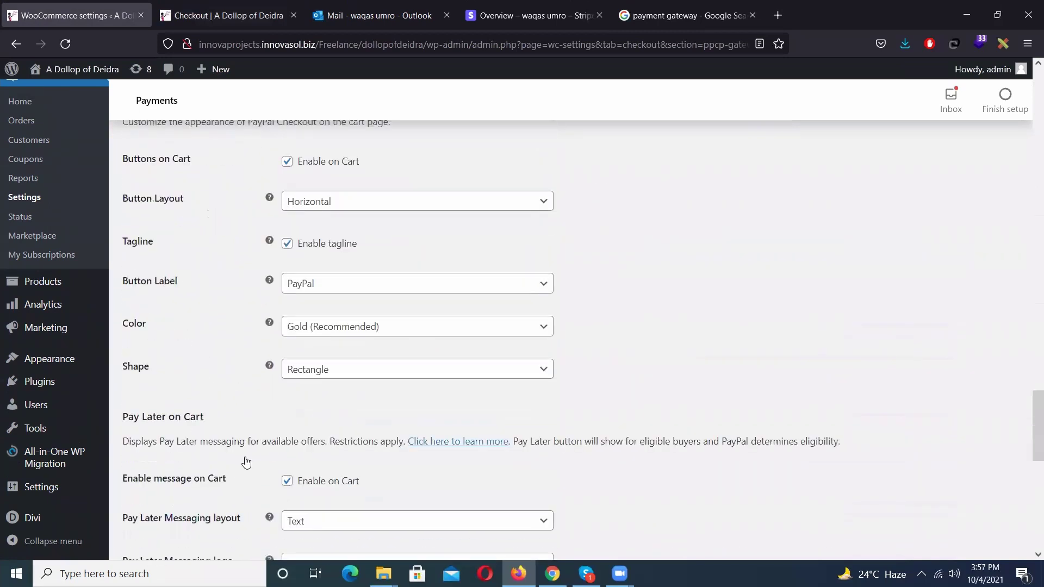
pyautogui.scroll(-5, 247, 462)
pyautogui.click(169, 487)
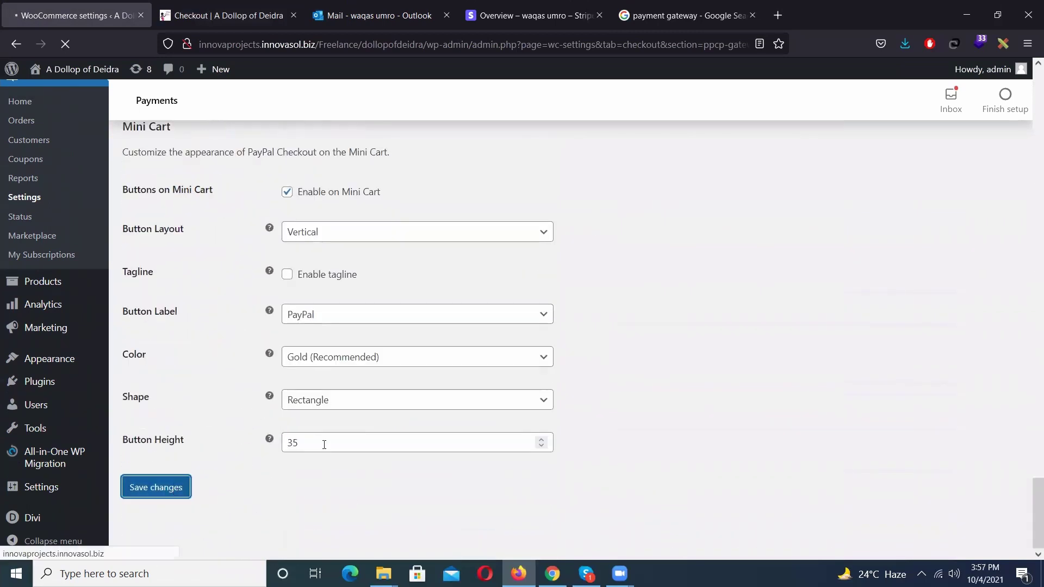
# Step: Reload the checkout page, select direct bank transfer, review the billing form and payment options, and return to the PayPal settings
pyautogui.click(229, 17)
pyautogui.press('F5')
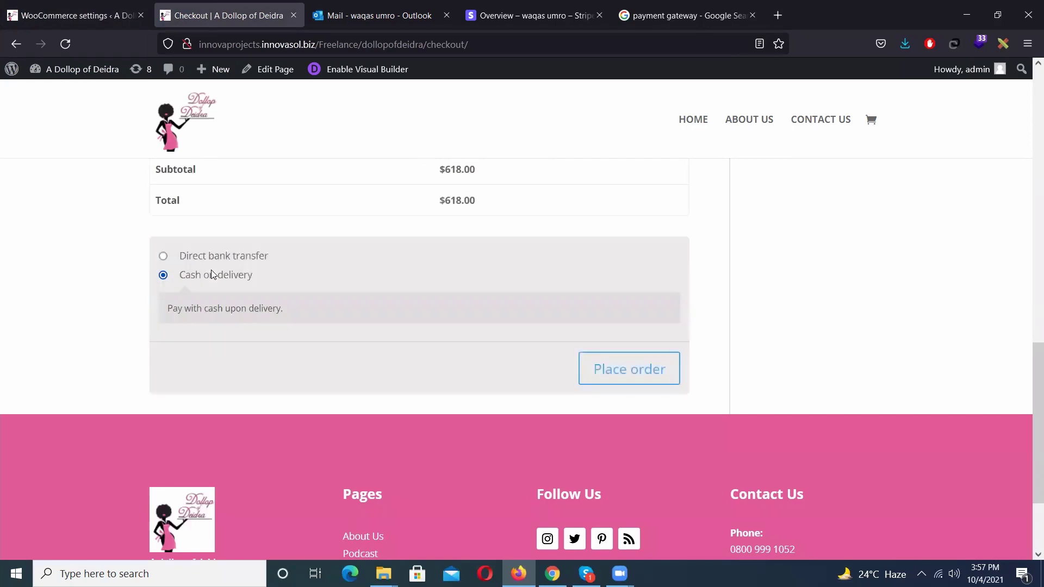
pyautogui.click(182, 263)
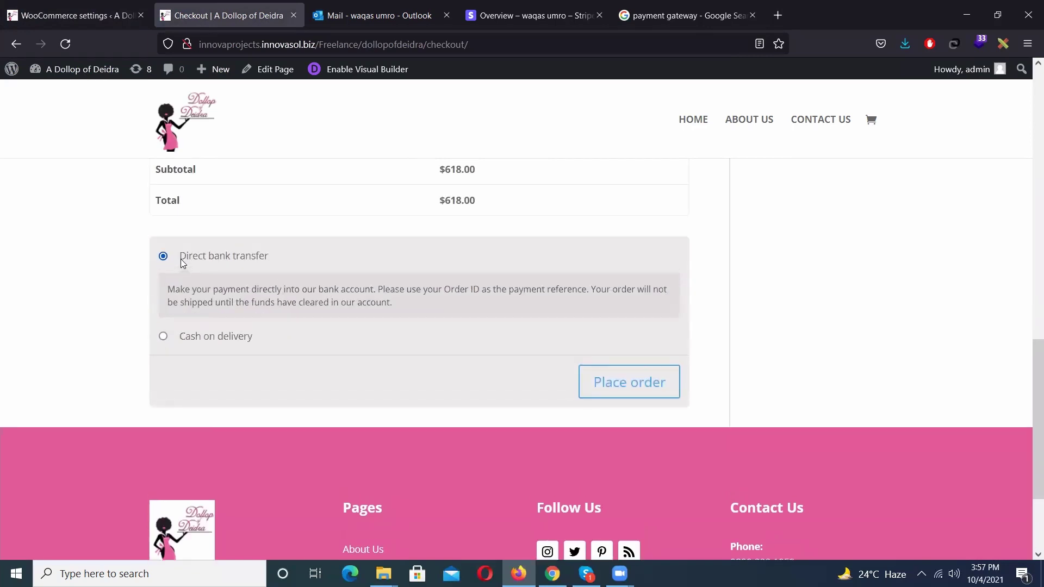
pyautogui.scroll(12, 412, 320)
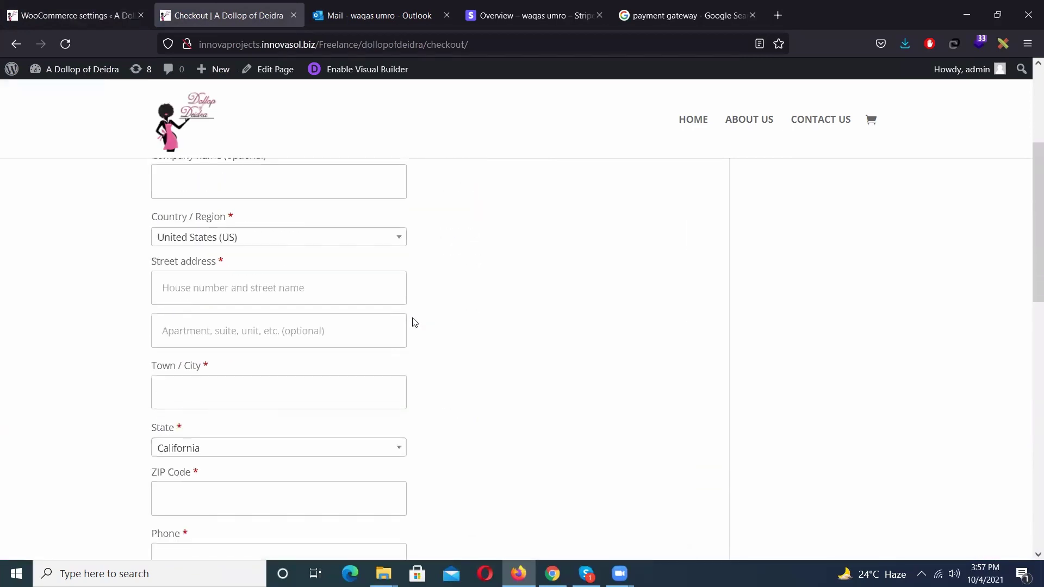
pyautogui.scroll(-12, 414, 322)
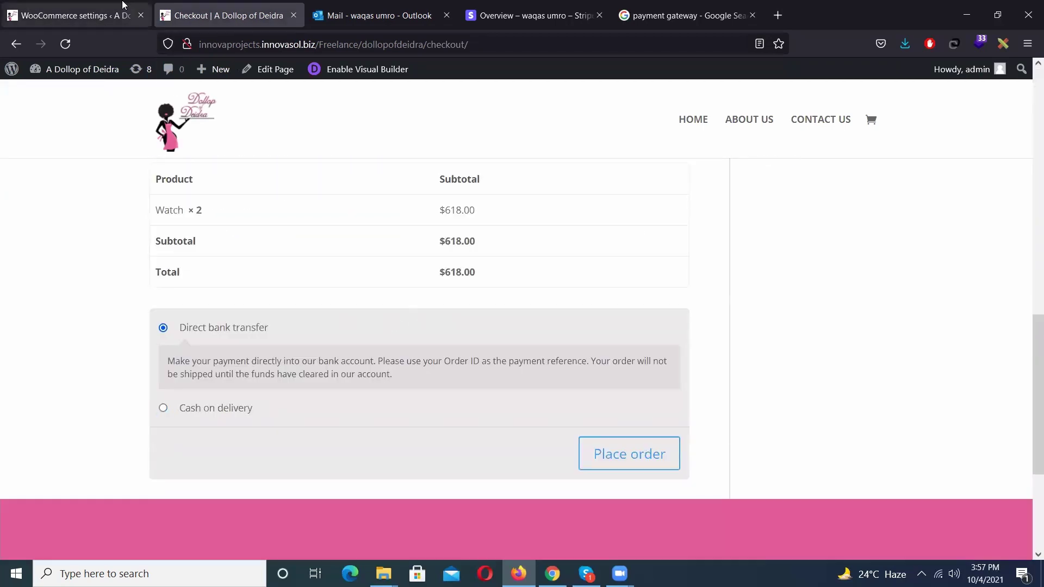
pyautogui.click(71, 15)
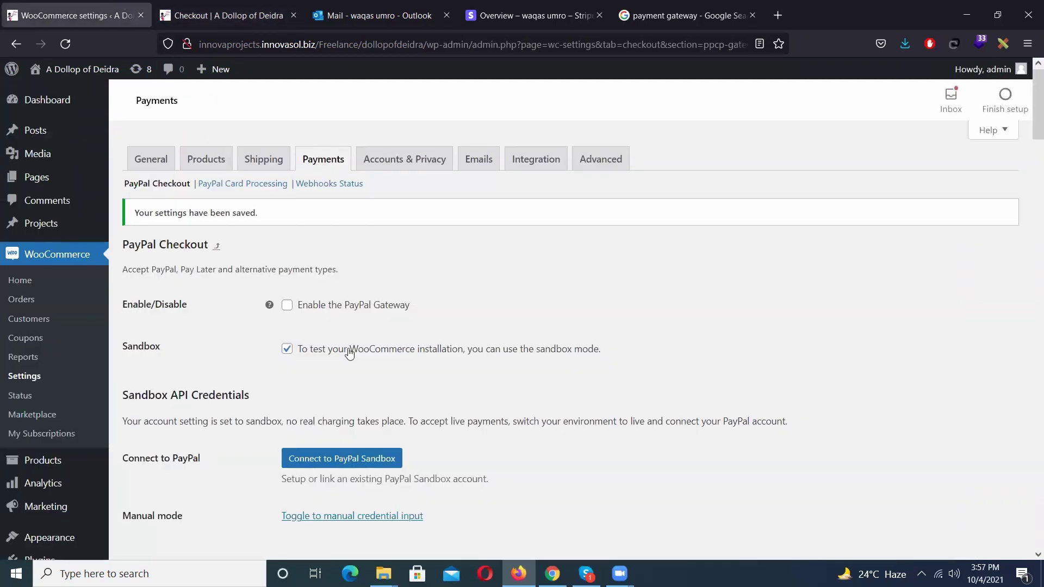
# Step: Enable the PayPal gateway in the PayPal Checkout settings and save the changes
pyautogui.click(324, 307)
pyautogui.scroll(-4, 324, 309)
pyautogui.scroll(3, 323, 305)
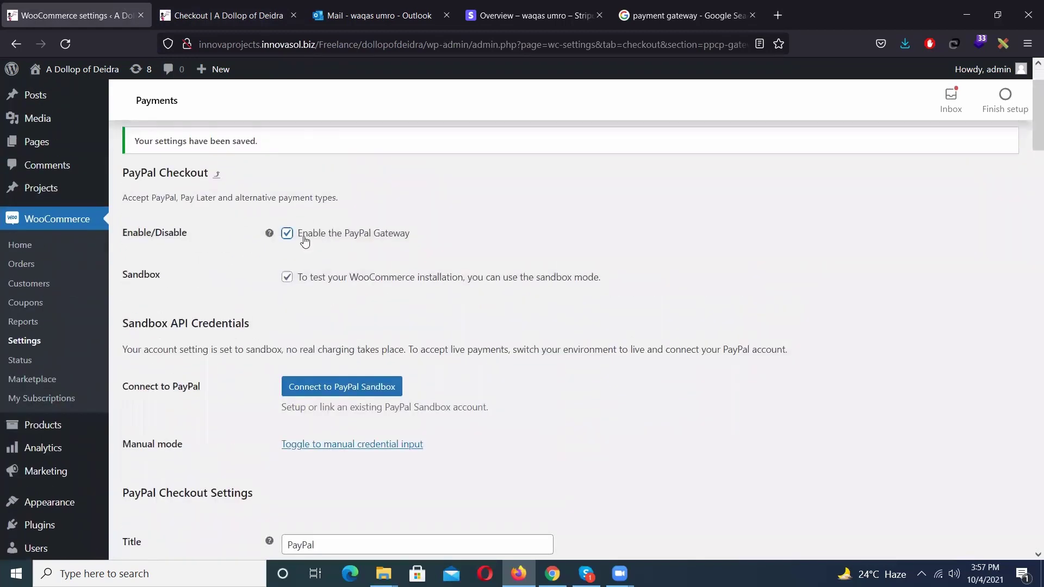
pyautogui.scroll(-10, 252, 354)
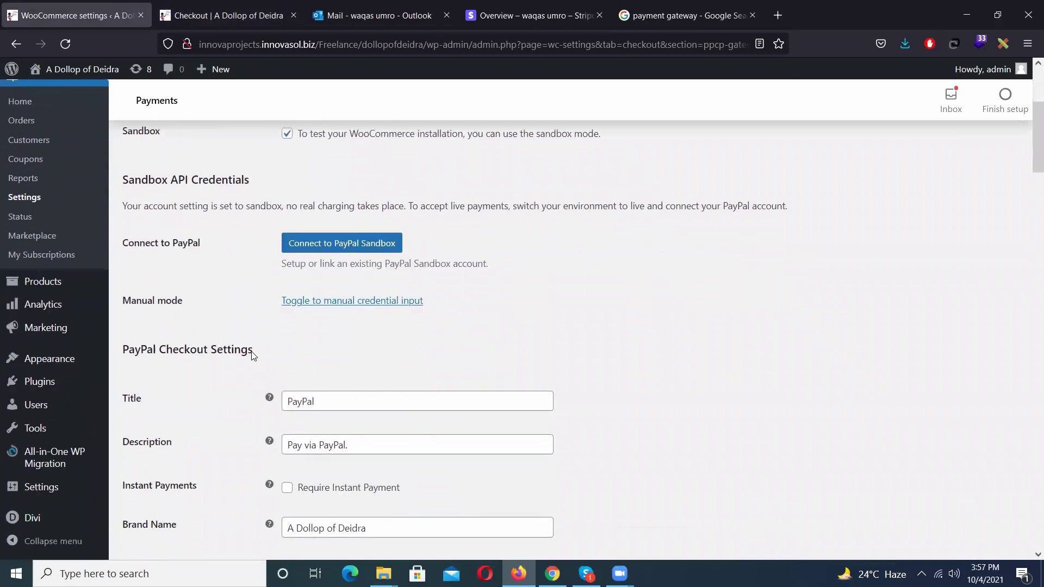
pyautogui.scroll(-15, 234, 447)
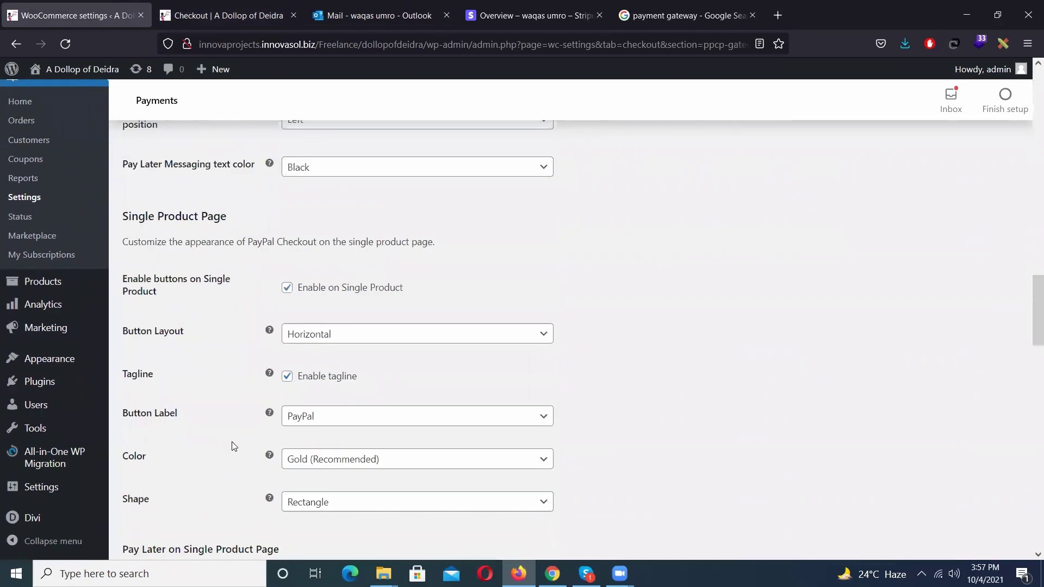
pyautogui.scroll(-8, 233, 447)
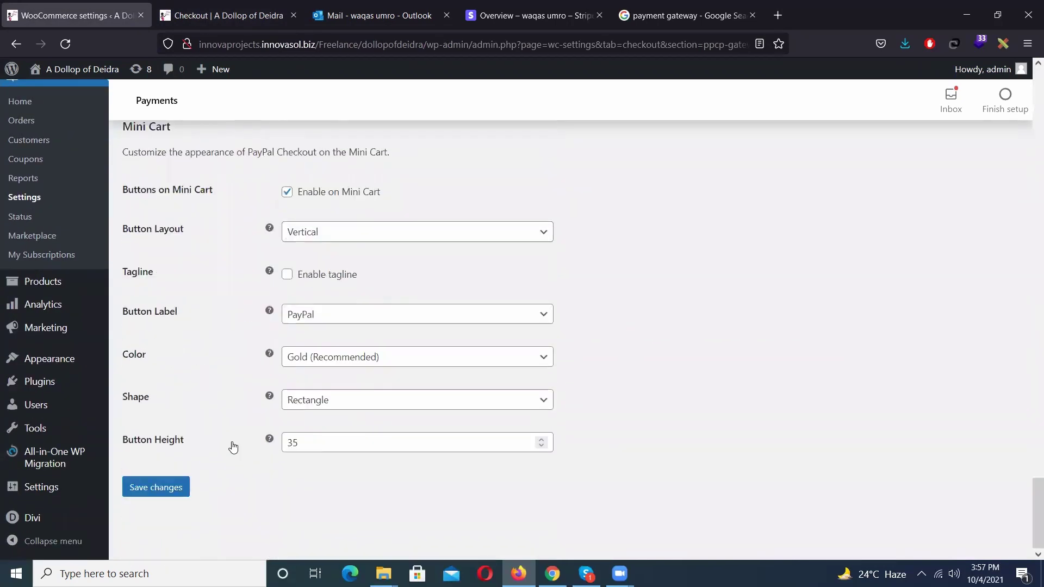
pyautogui.click(156, 488)
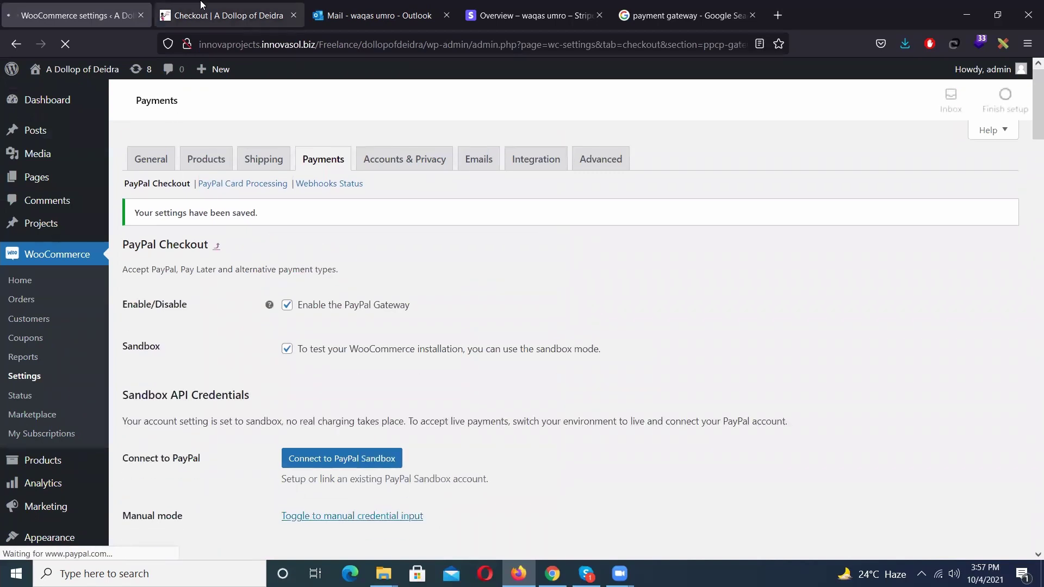
# Step: Reload the checkout page, check the payment options for PayPal and return to the PayPal settings
pyautogui.click(223, 15)
pyautogui.press('F5')
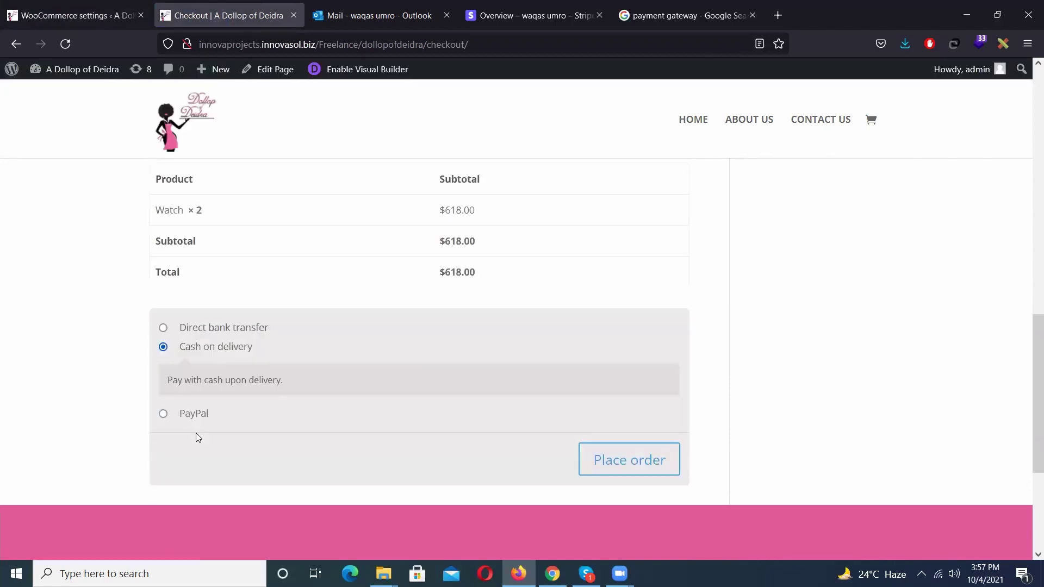
pyautogui.click(76, 15)
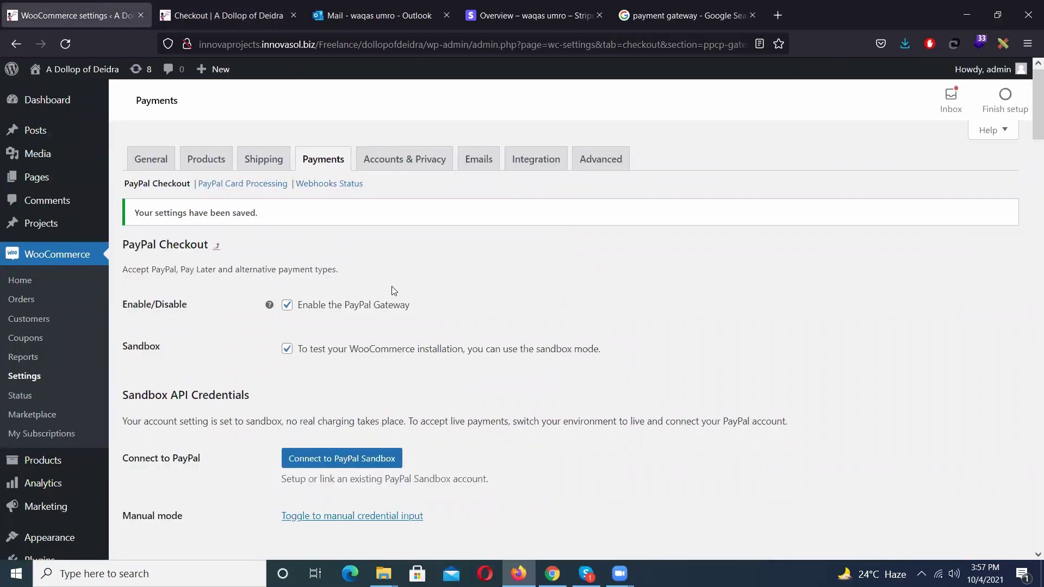
# Step: Review the PayPal settings for title, brand name, checkout buttons, Pay Later messaging and single product page
pyautogui.scroll(-6, 395, 290)
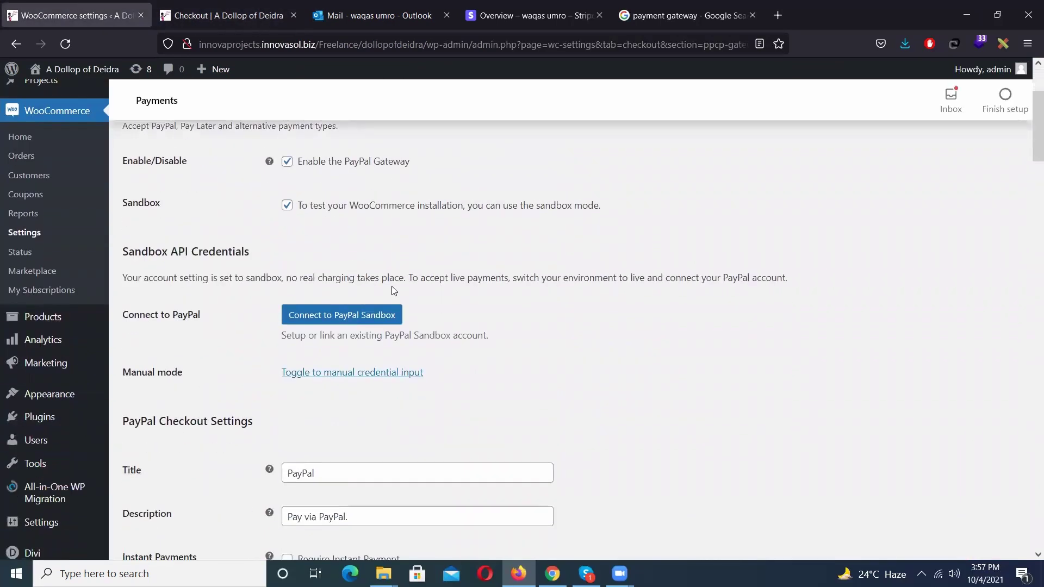
pyautogui.scroll(-4, 395, 291)
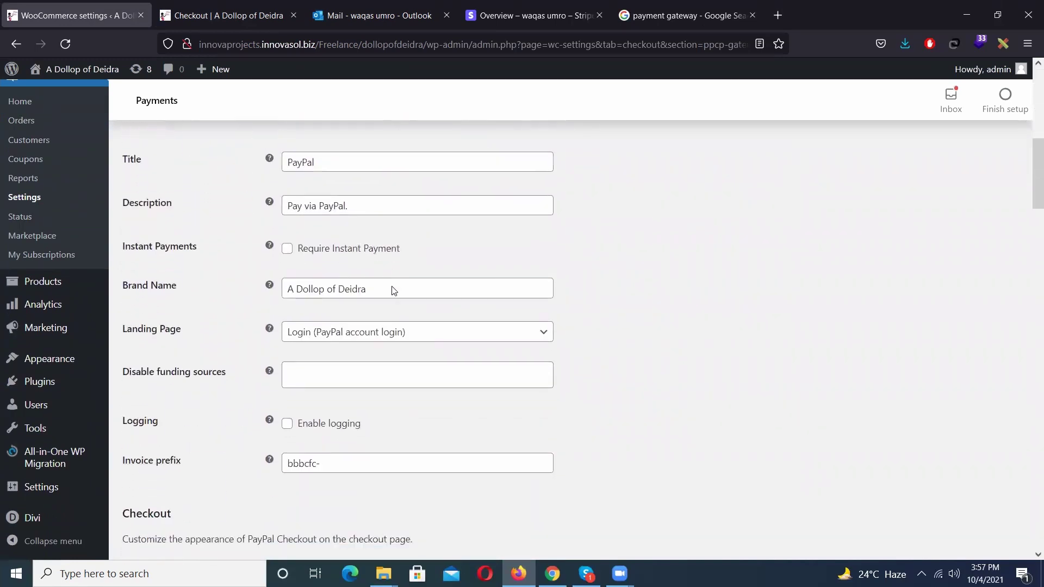
pyautogui.scroll(-6, 394, 291)
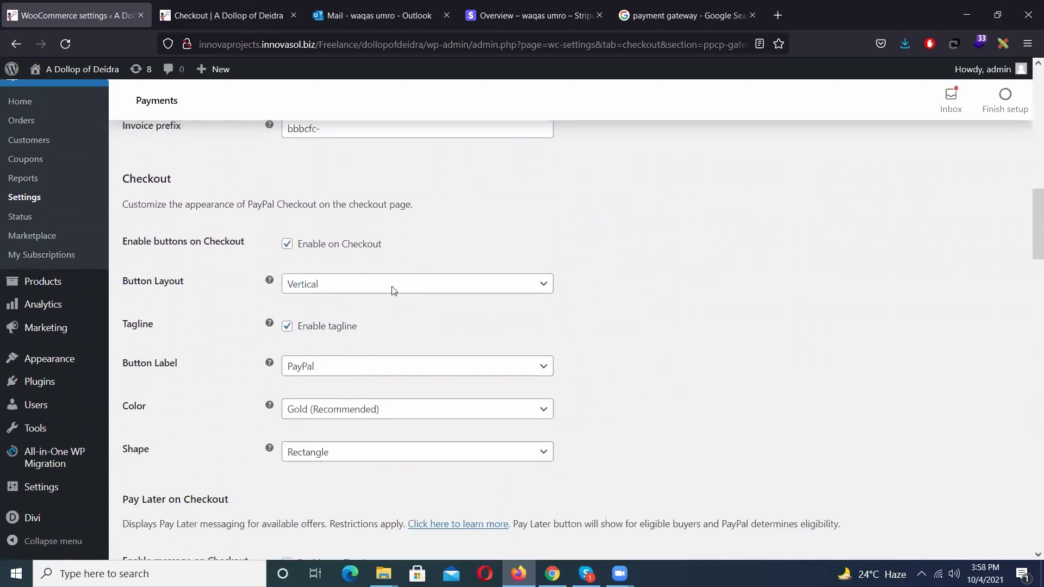
pyautogui.scroll(-10, 395, 290)
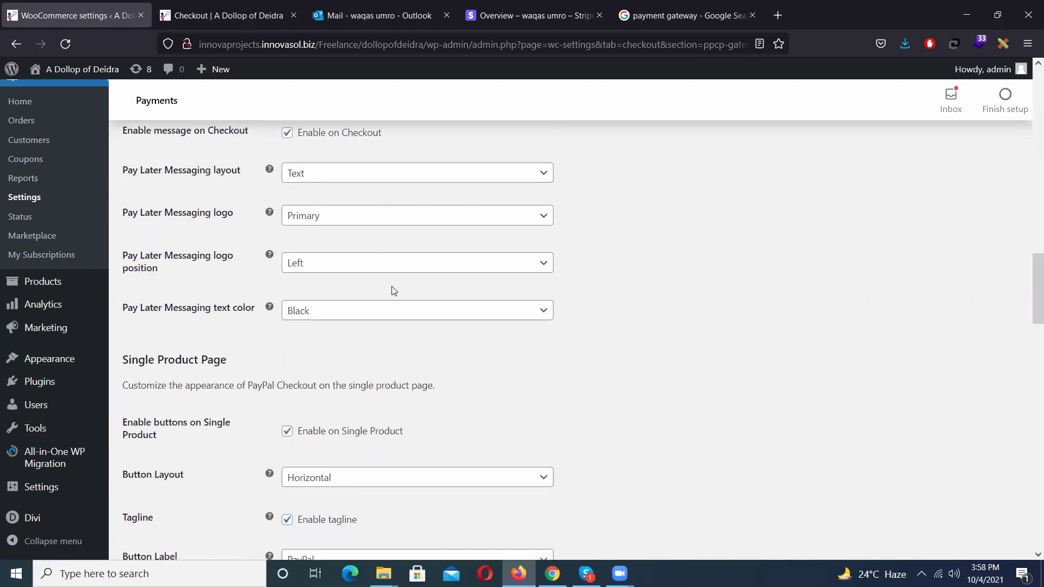
pyautogui.scroll(20, 393, 292)
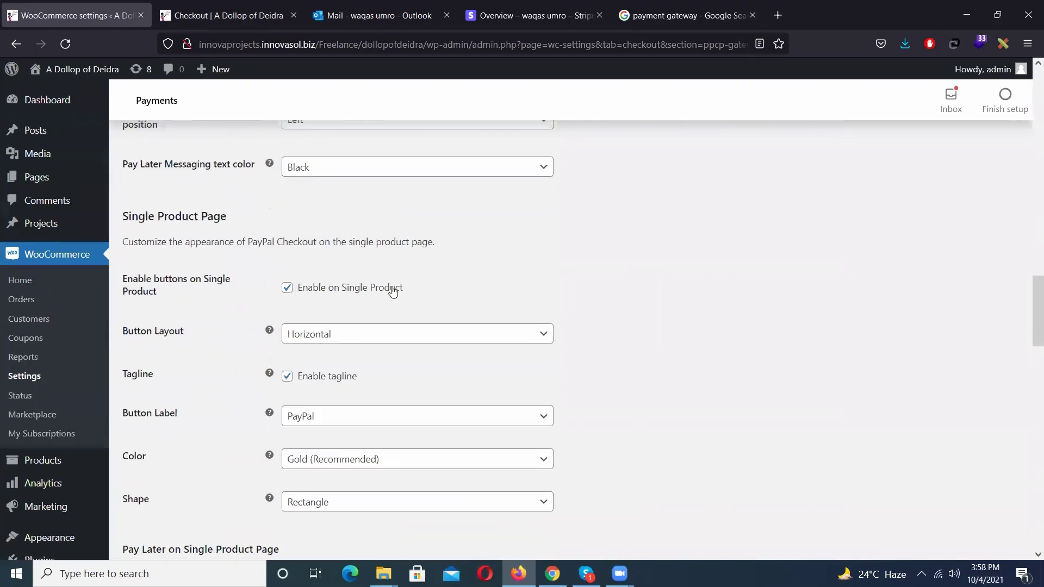
pyautogui.scroll(2, 391, 293)
pyautogui.scroll(-1, 381, 302)
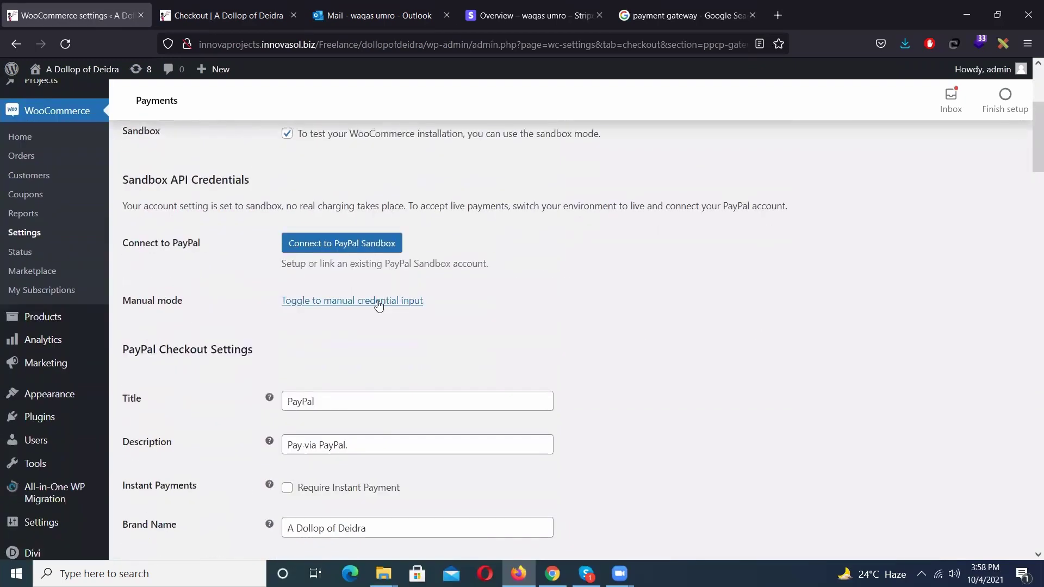
# Step: Show the manual sandbox credential fields and examine the merchant ID, client ID and secret key inputs and the settings below
pyautogui.click(380, 299)
pyautogui.scroll(-3, 359, 307)
pyautogui.click(312, 242)
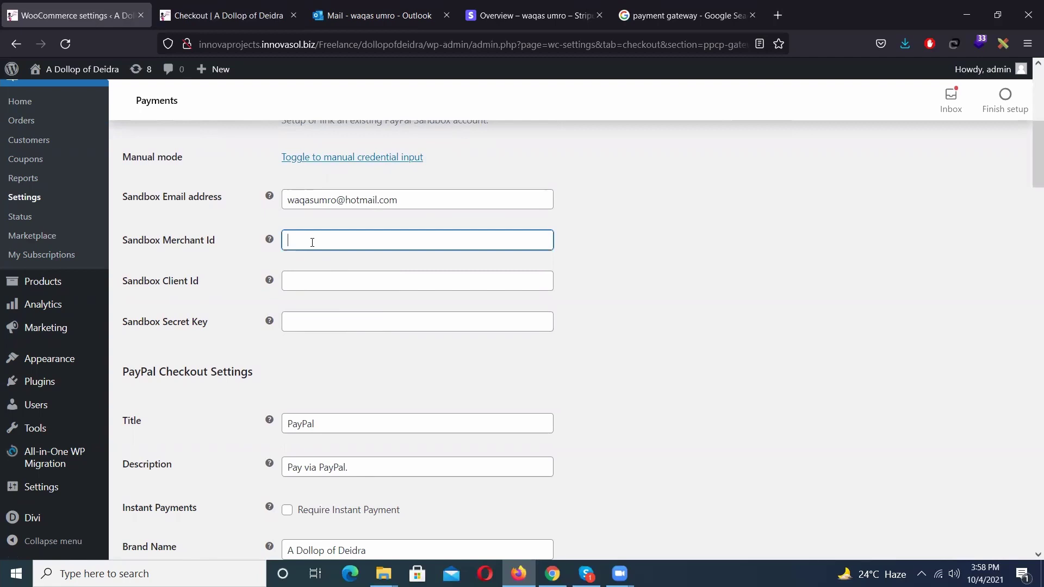
pyautogui.scroll(-12, 186, 292)
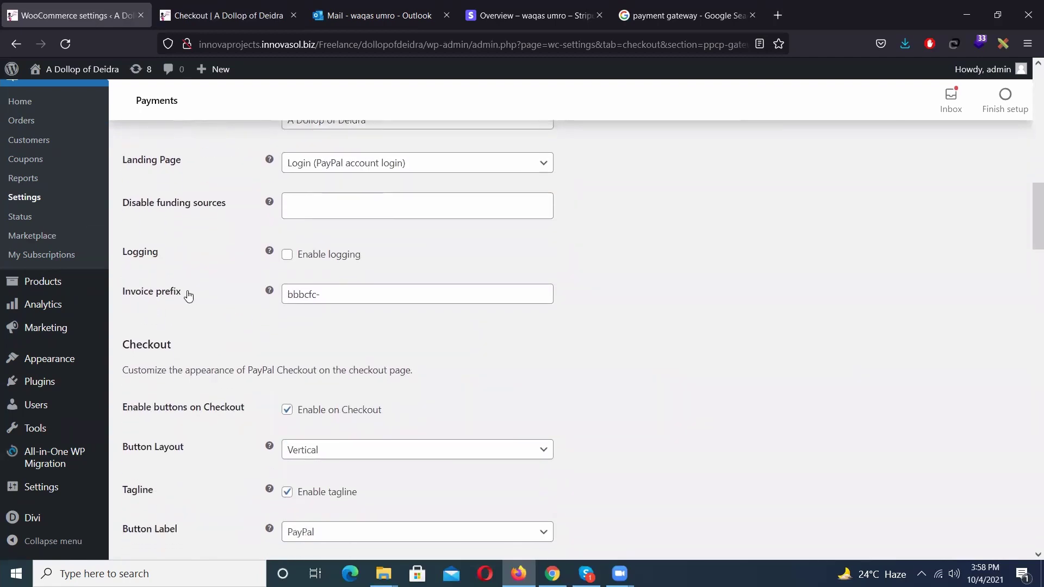
pyautogui.scroll(-5, 183, 346)
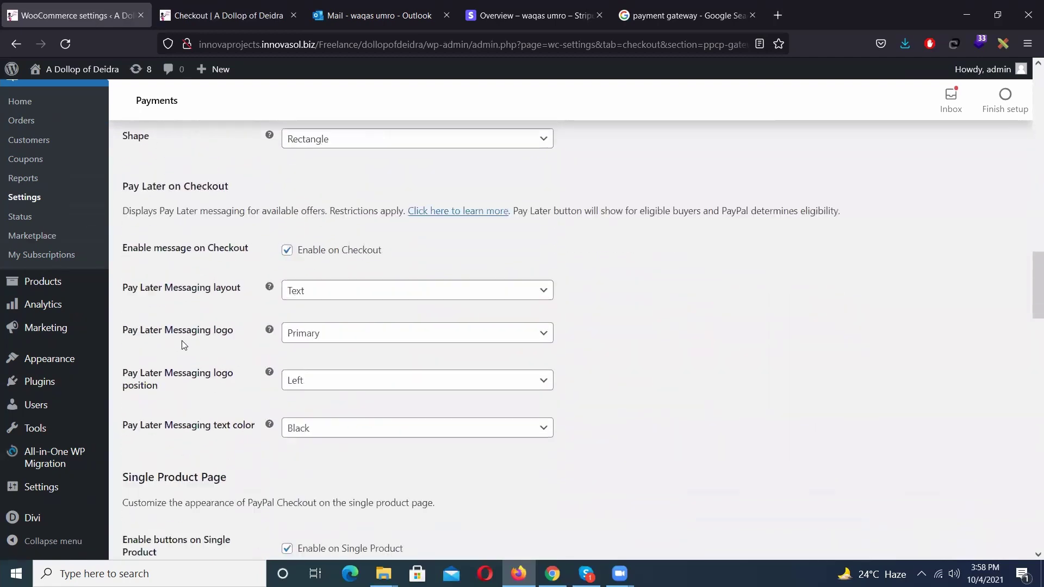
pyautogui.scroll(-4, 220, 425)
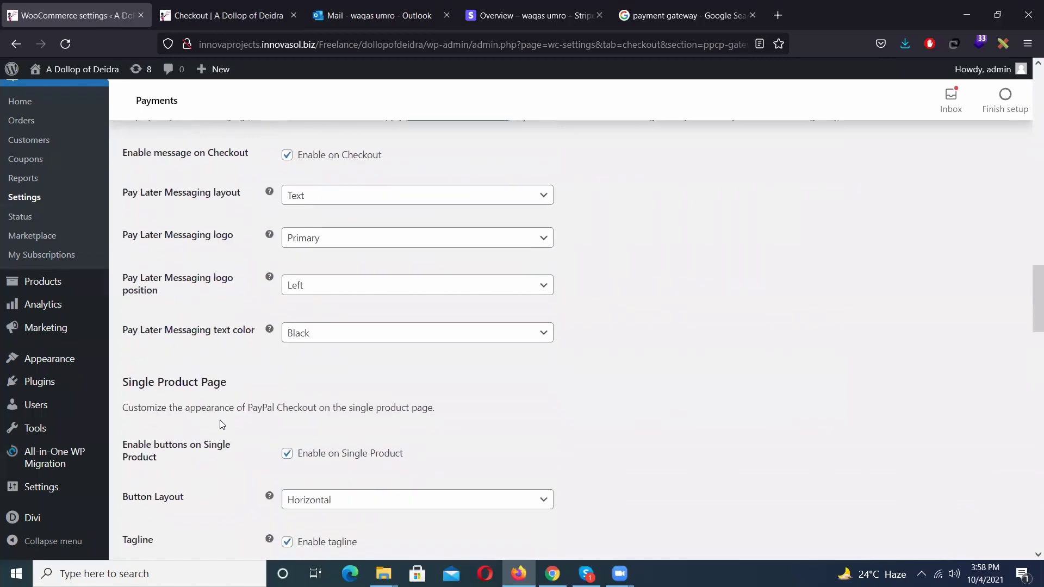
pyautogui.scroll(20, 208, 458)
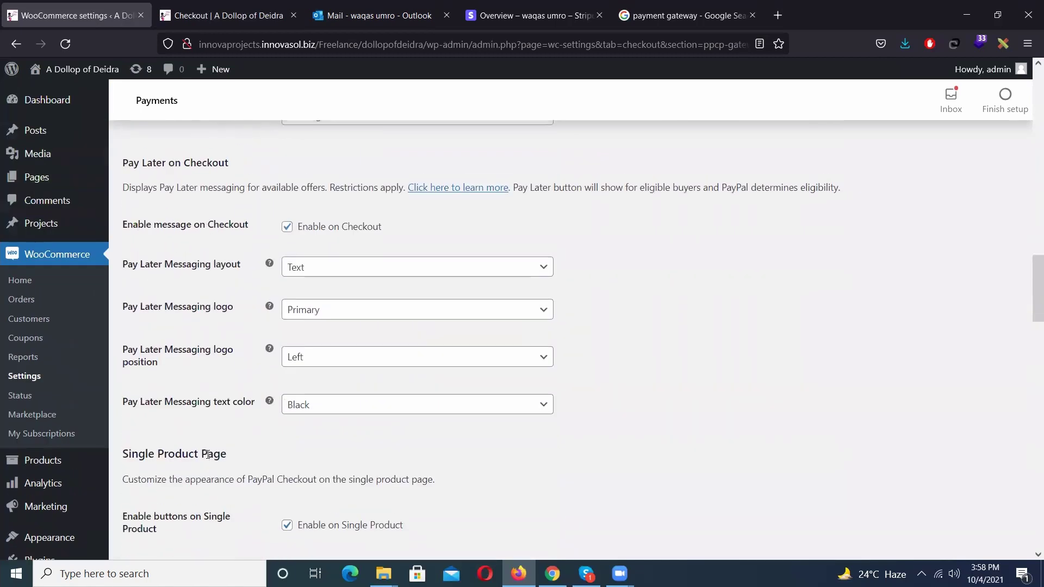
pyautogui.scroll(4, 208, 458)
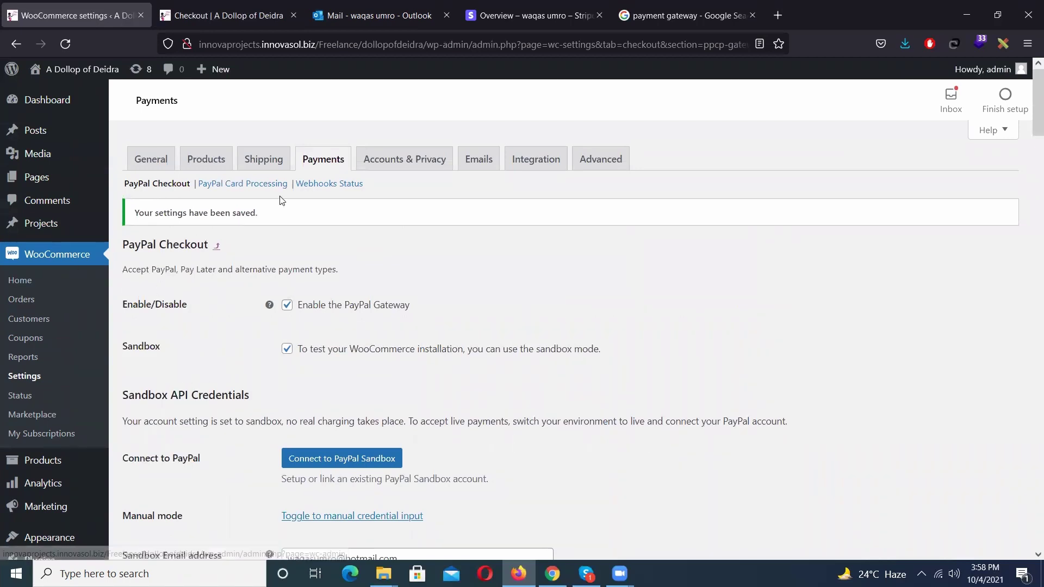
# Step: Find the WooCommerce Stripe Payment Gateway plugin by searching for "stripe" among new plugins, install it and activate it
pyautogui.scroll(-3, 192, 310)
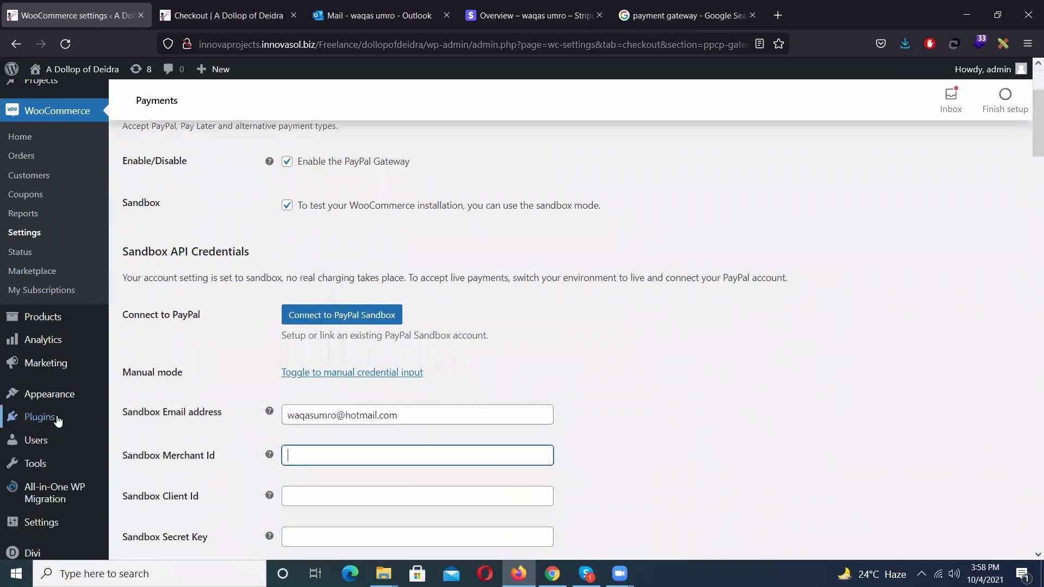
pyautogui.moveTo(58, 421)
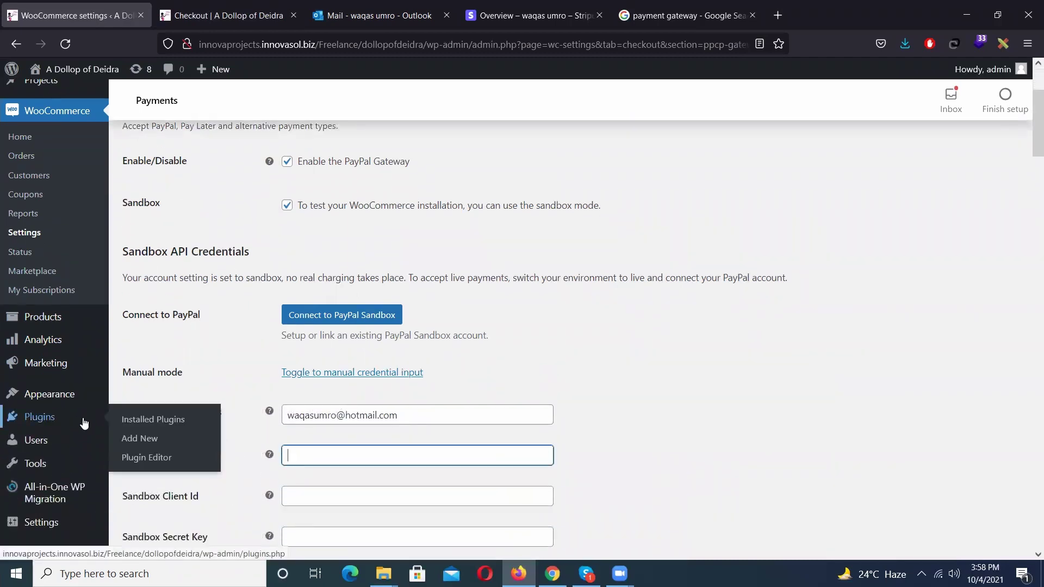
pyautogui.click(151, 440)
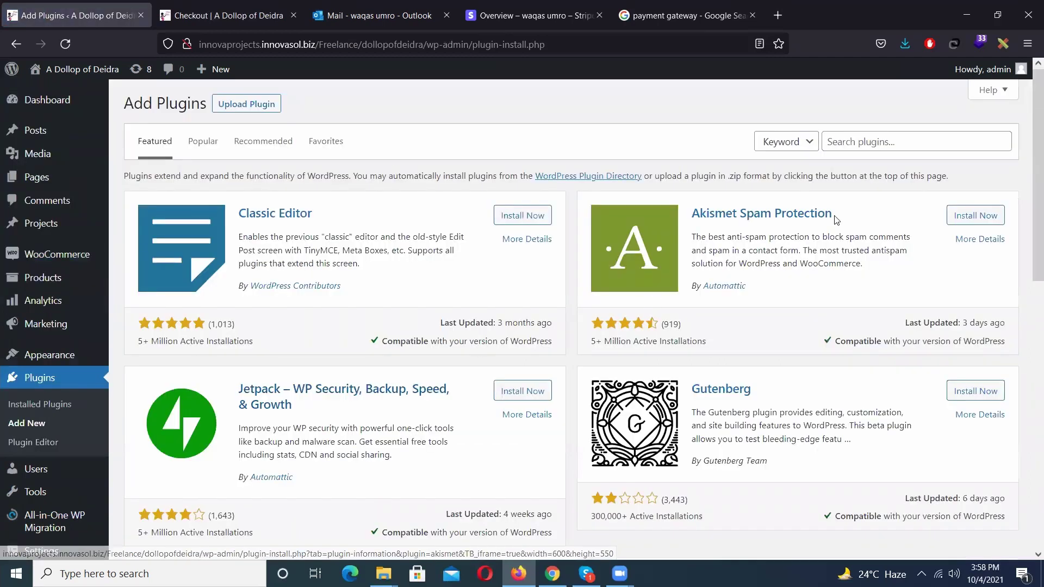
pyautogui.click(872, 146)
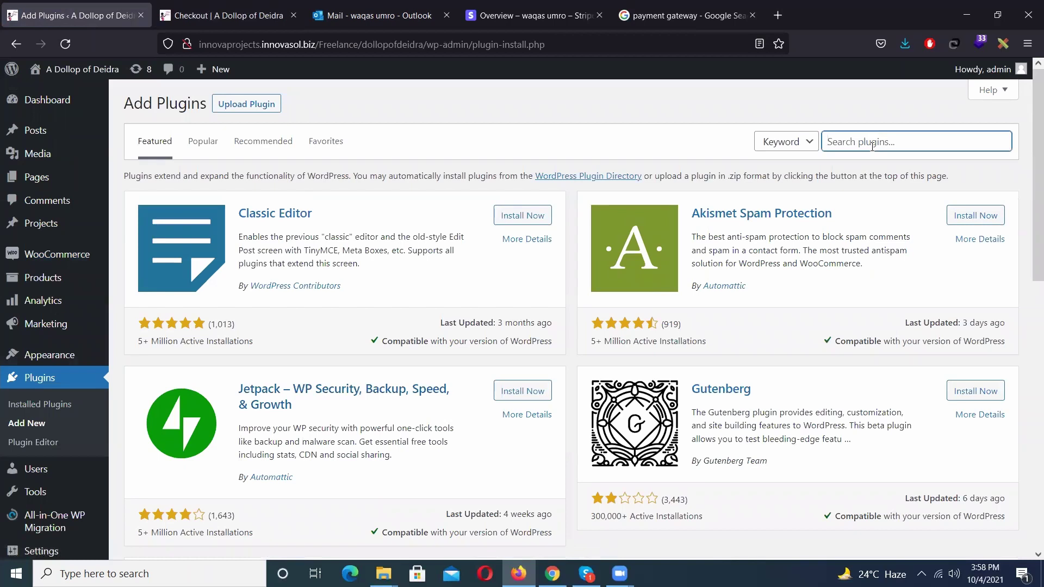
pyautogui.write('s')
pyautogui.write('tripe')
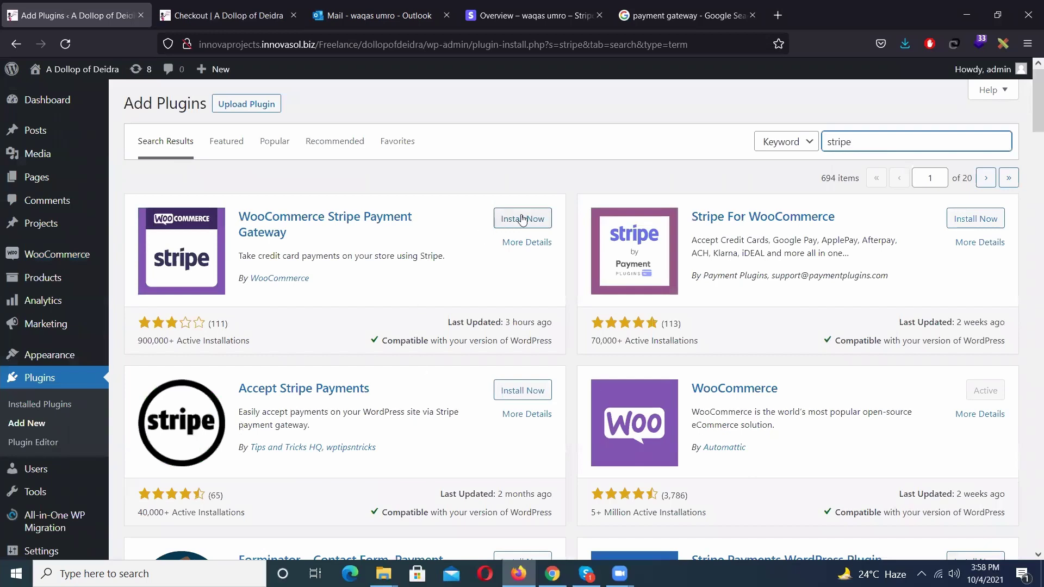
pyautogui.click(522, 219)
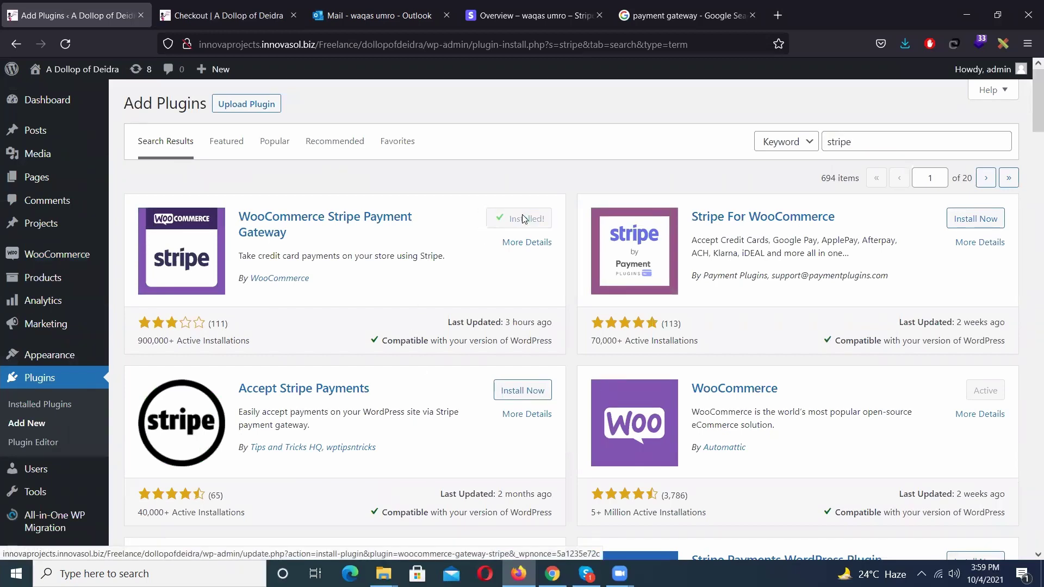
pyautogui.click(523, 219)
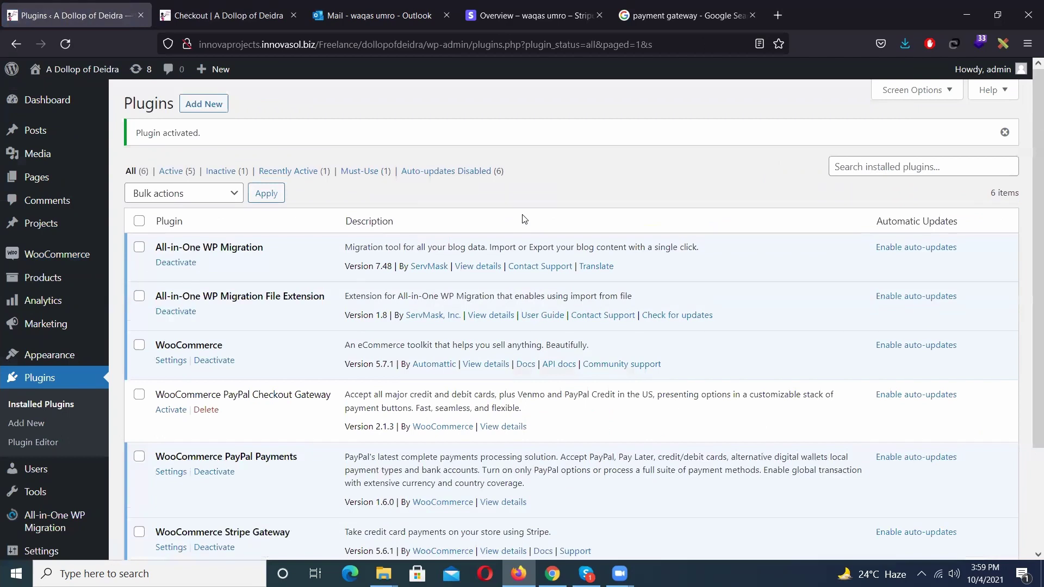
# Step: Open the payment methods list in the WooCommerce settings and examine the Stripe methods added by the plugin
pyautogui.scroll(-3, 523, 219)
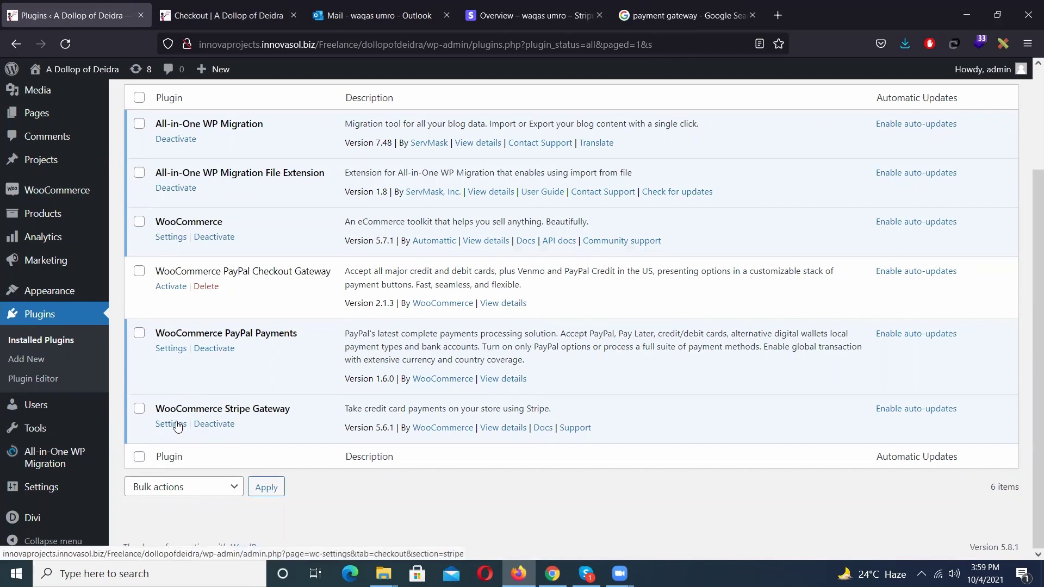
pyautogui.moveTo(35, 190)
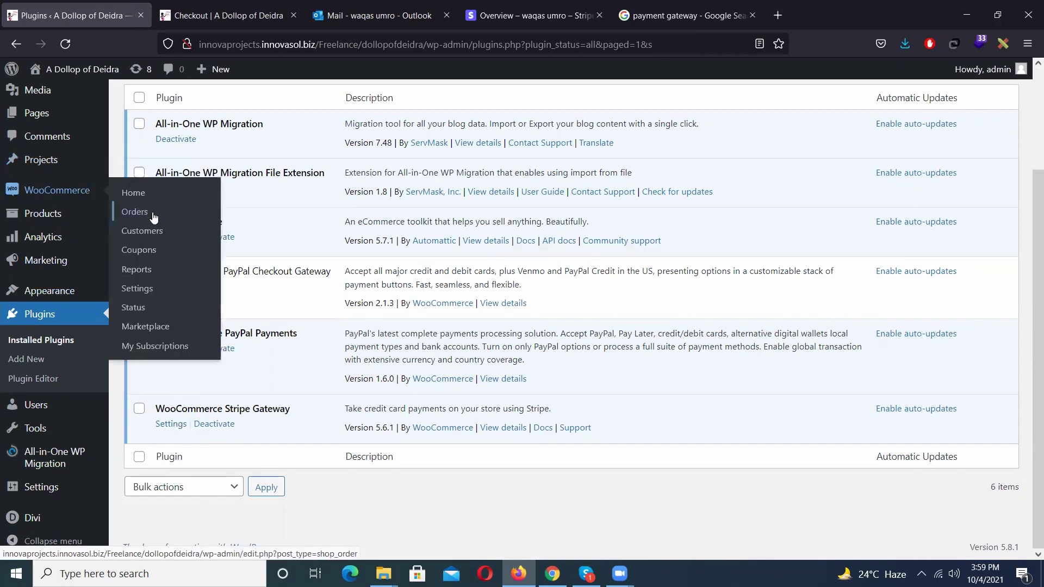
pyautogui.click(152, 294)
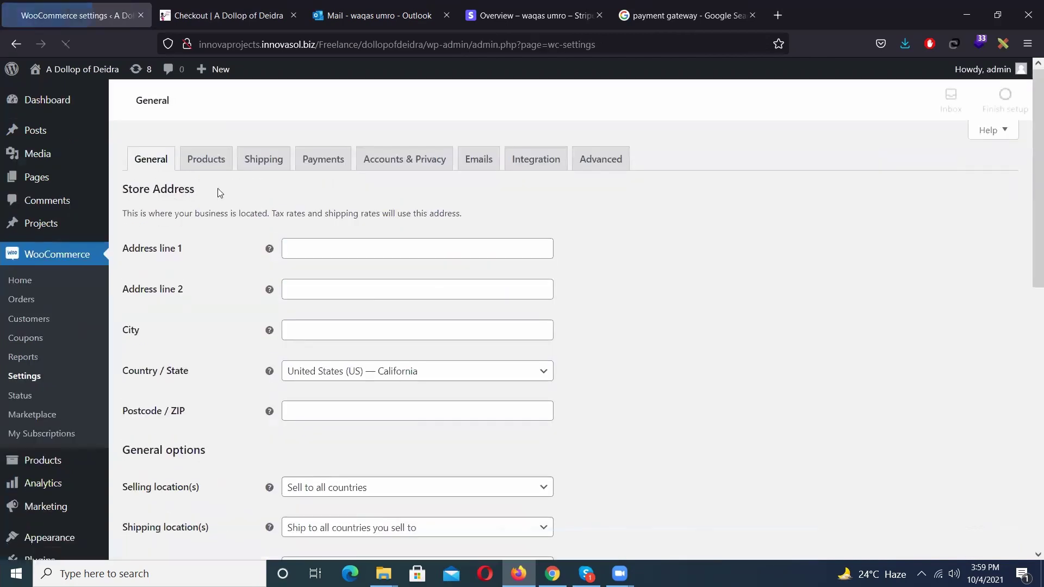
pyautogui.click(321, 159)
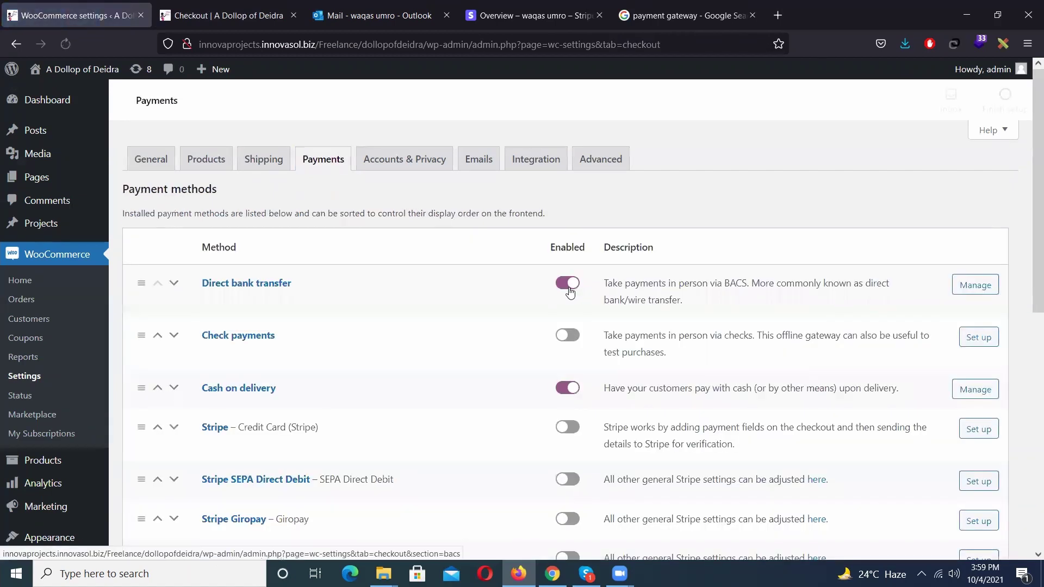
pyautogui.scroll(-4, 480, 320)
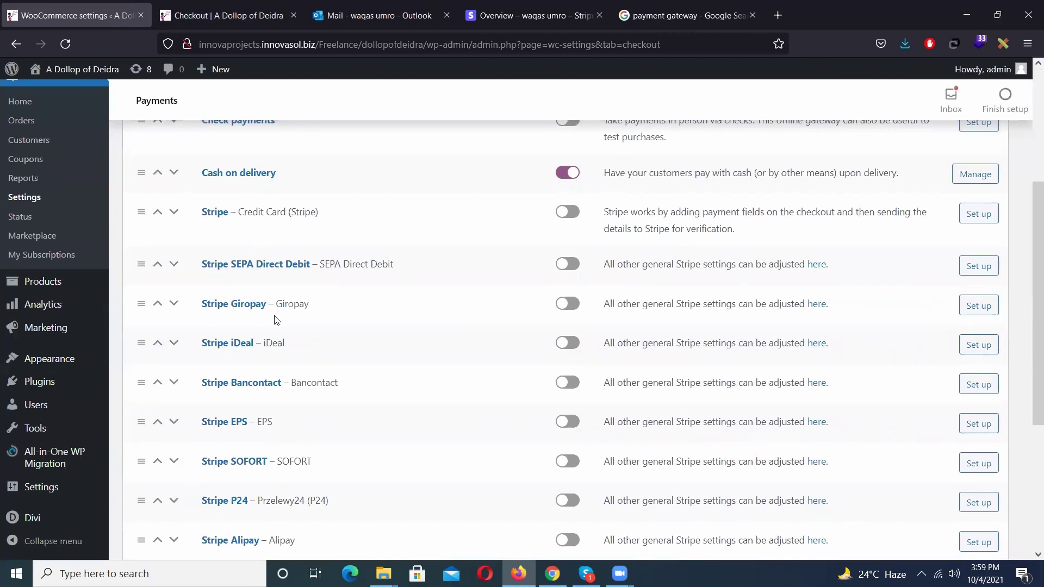
pyautogui.scroll(-2, 277, 320)
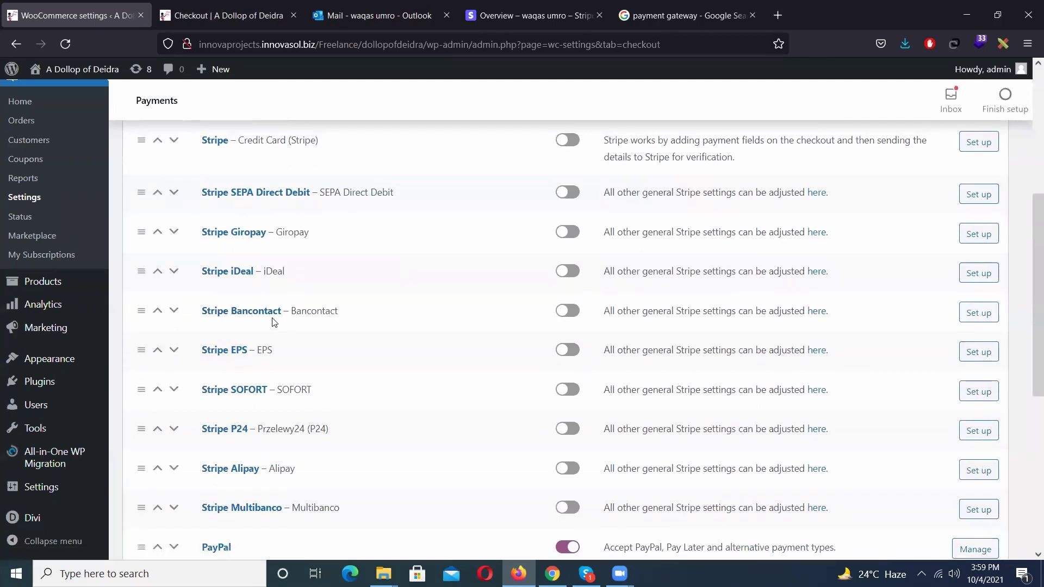
pyautogui.scroll(-2, 272, 369)
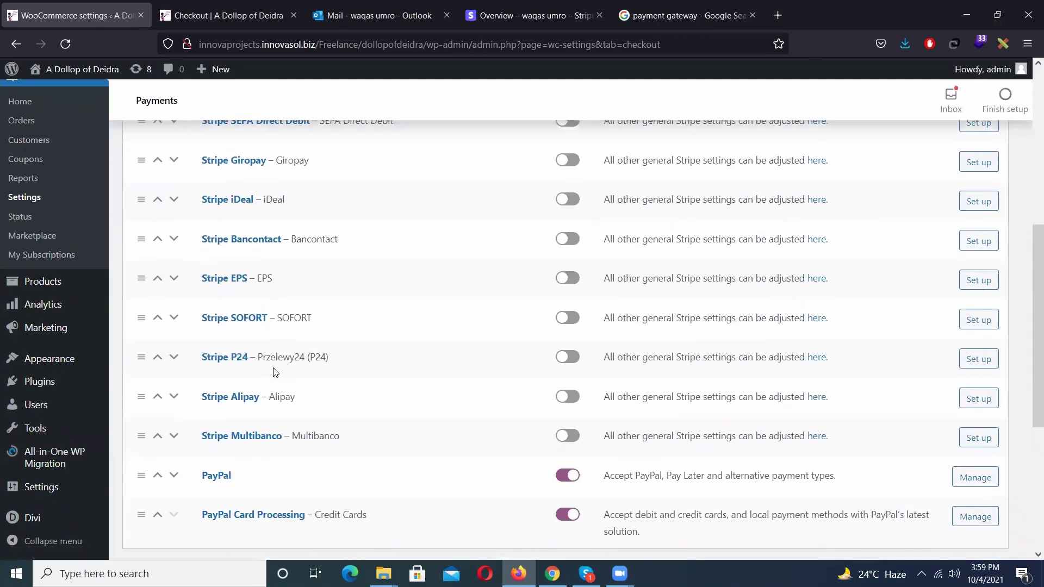
pyautogui.scroll(2, 261, 427)
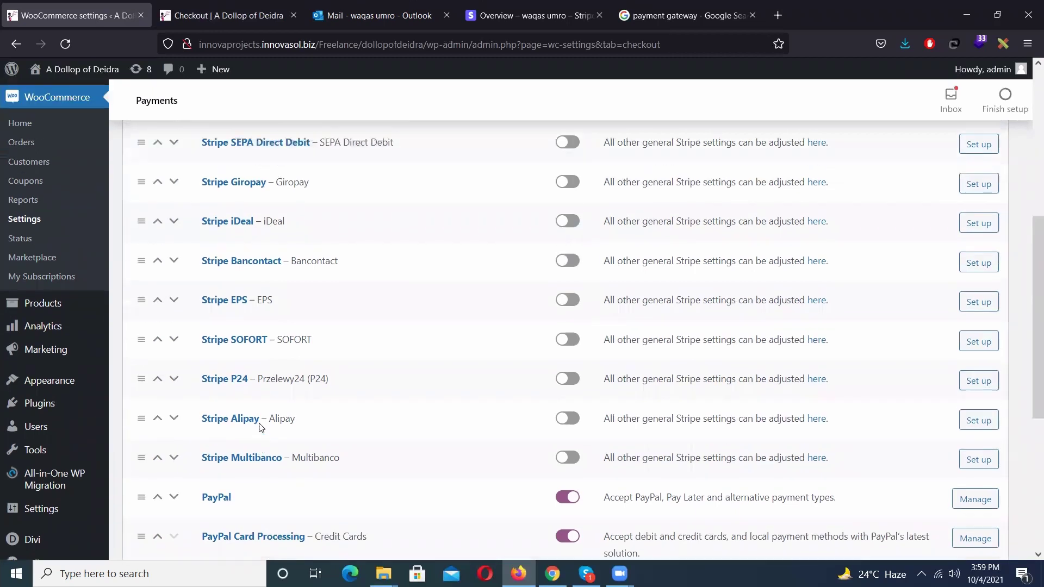
pyautogui.scroll(2, 260, 427)
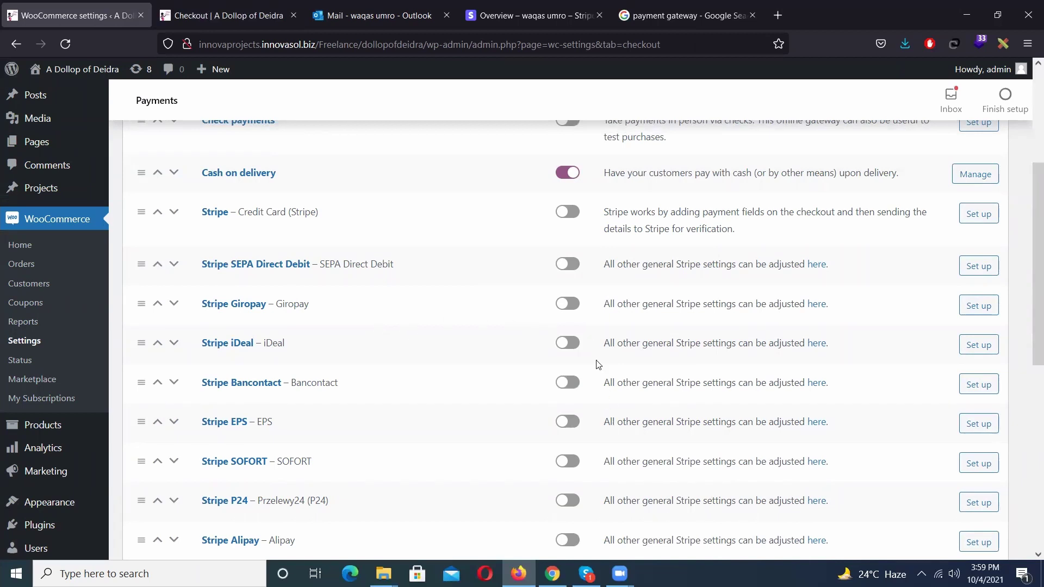
# Step: Enable the Stripe credit card payment method and open its settings
pyautogui.click(568, 218)
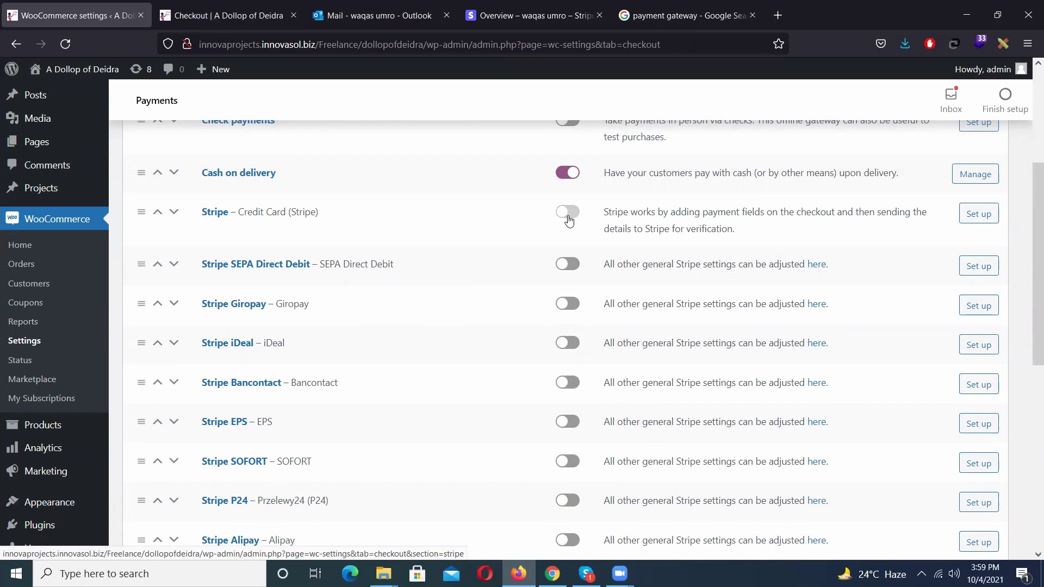
pyautogui.click(980, 215)
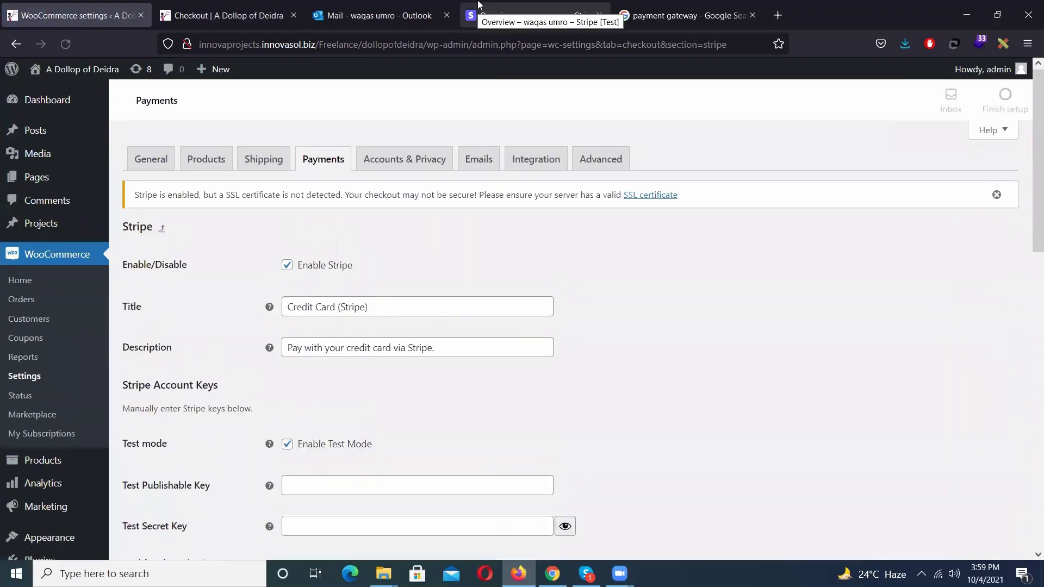
# Step: Return the Stripe dashboard to its home page and examine the test publishable and secret key fields in the WooCommerce Stripe settings
pyautogui.click(478, 6)
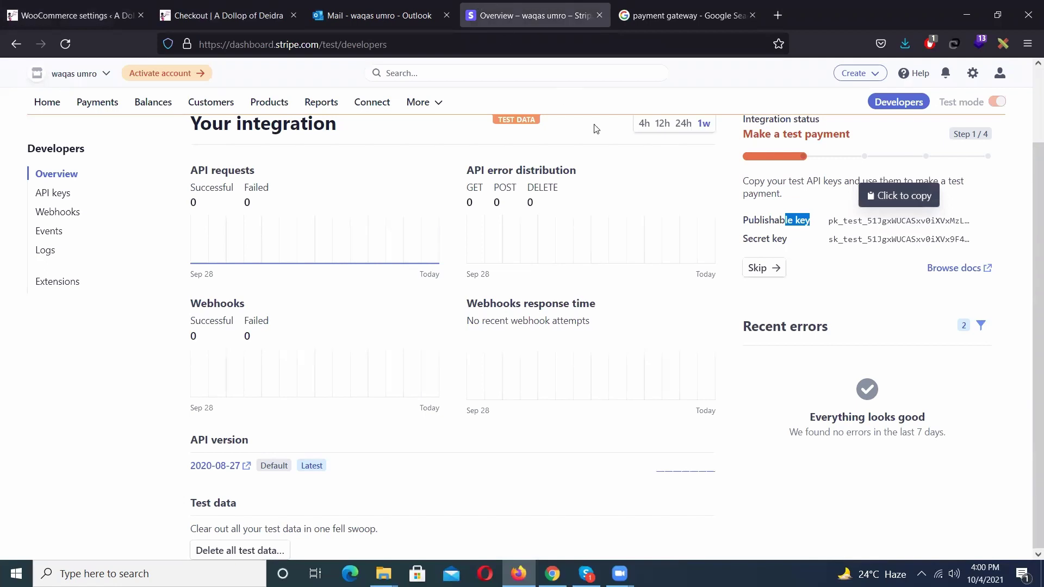
pyautogui.click(808, 241)
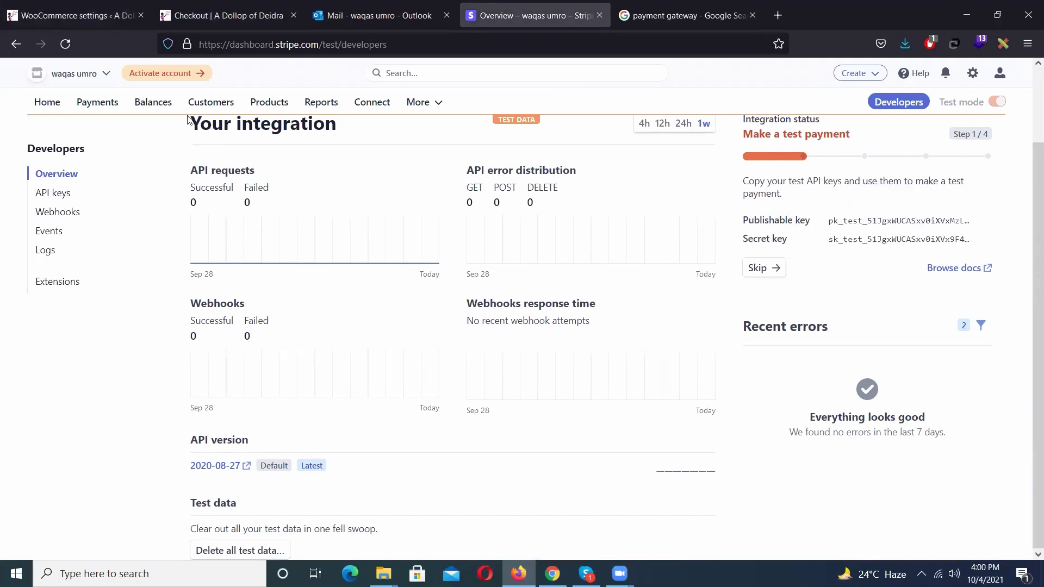
pyautogui.click(44, 105)
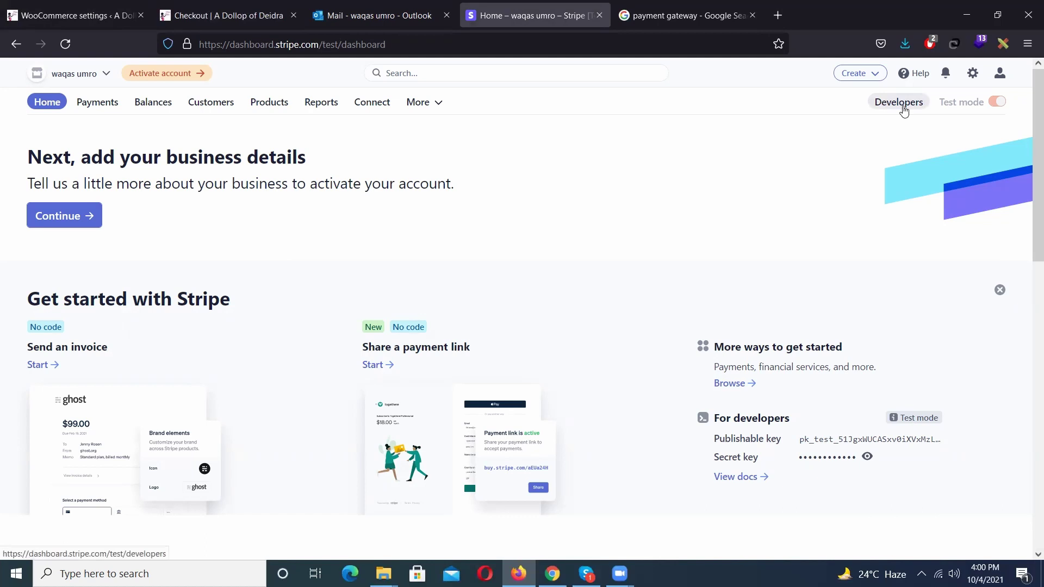
pyautogui.click(229, 16)
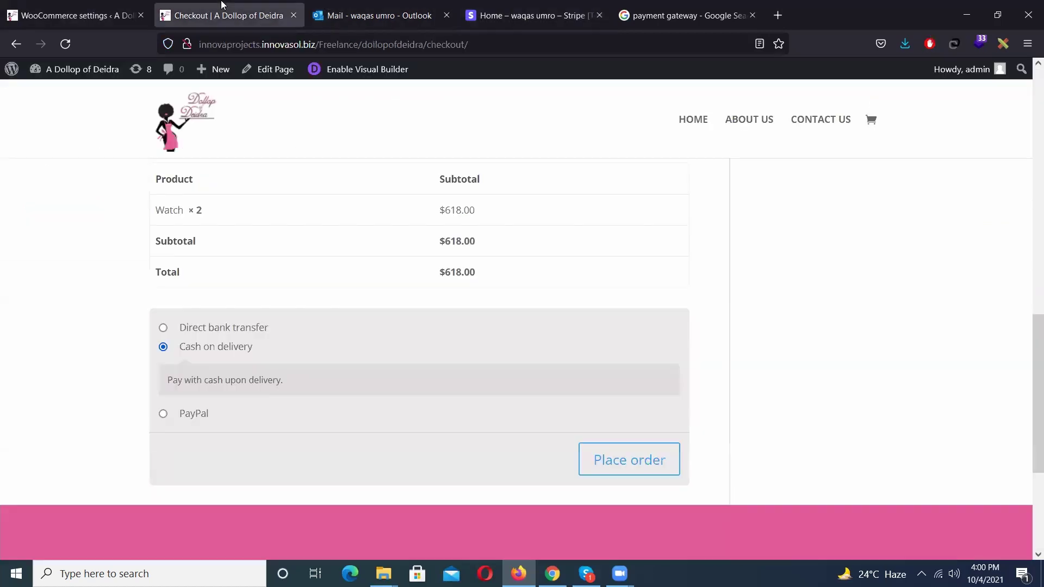
pyautogui.click(70, 15)
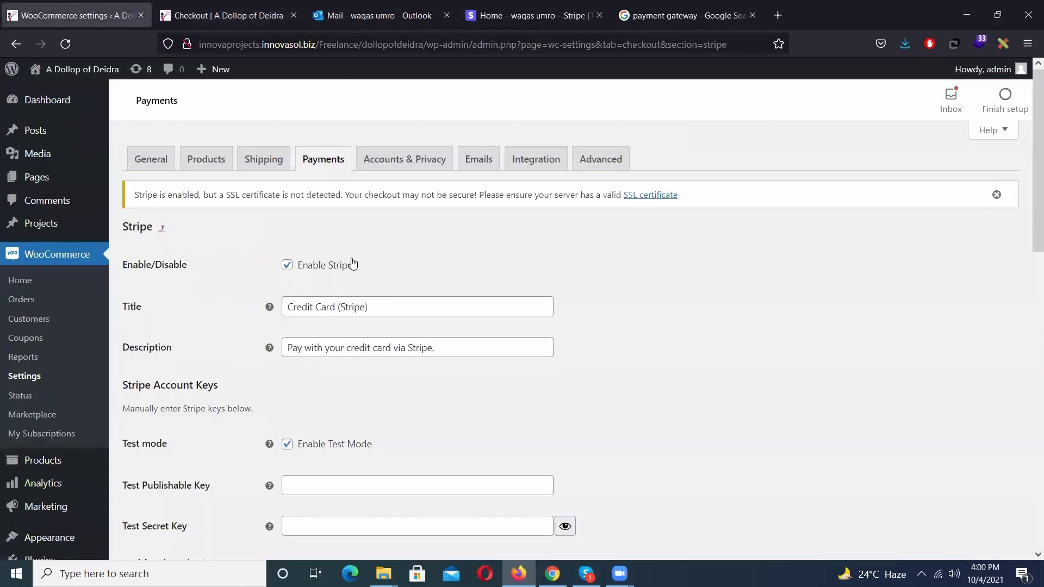
pyautogui.scroll(-3, 358, 243)
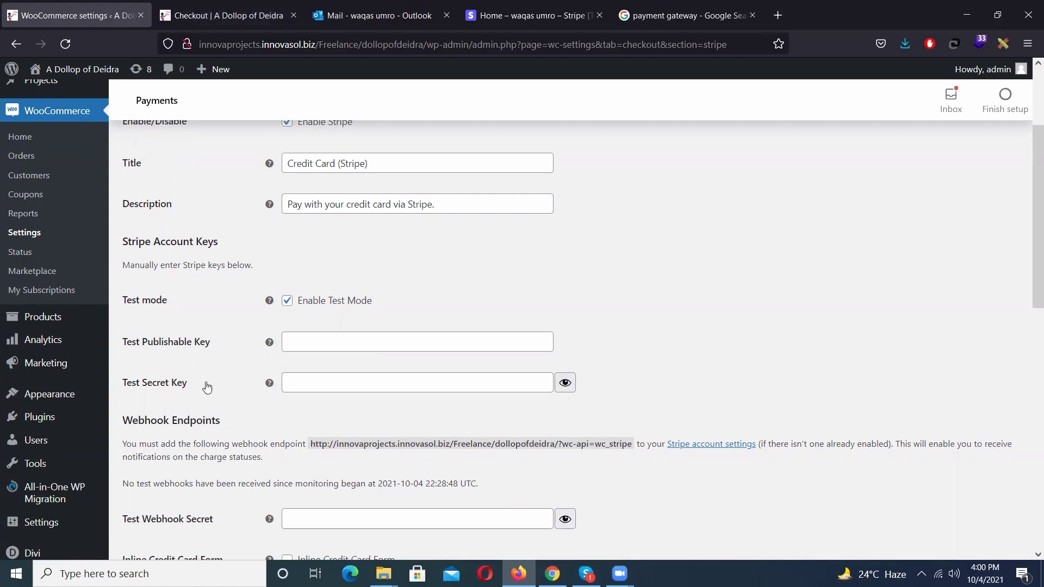
# Step: Open the Developers overview in the Stripe test dashboard and reveal the secret key beside the publishable key
pyautogui.click(261, 15)
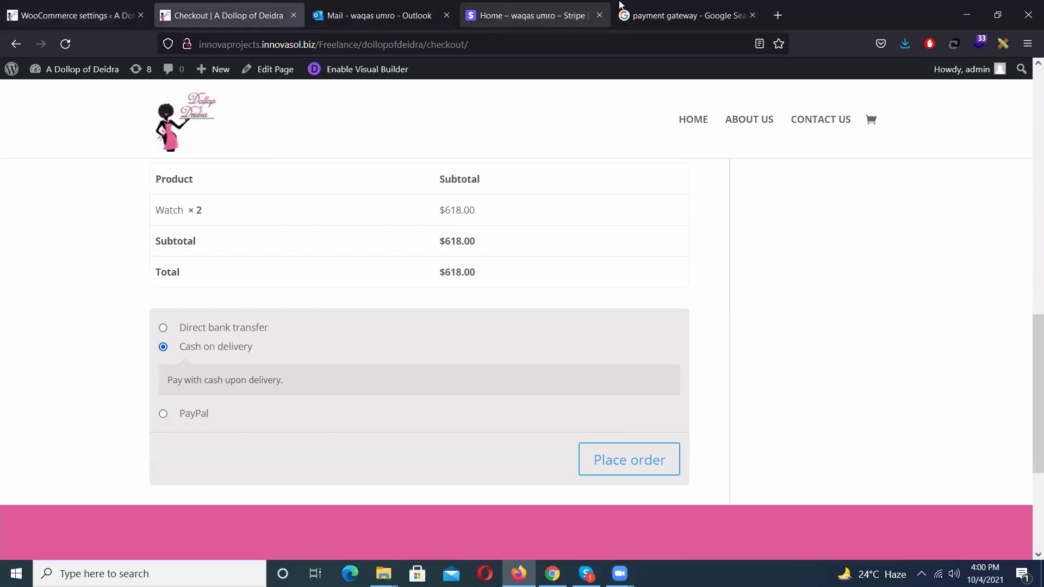
pyautogui.click(543, 5)
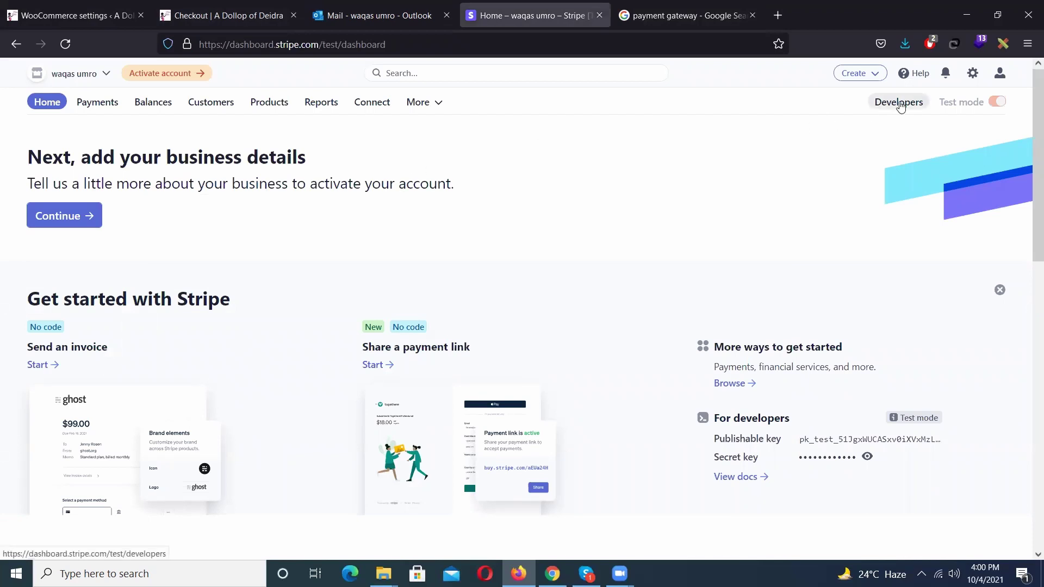
pyautogui.click(901, 106)
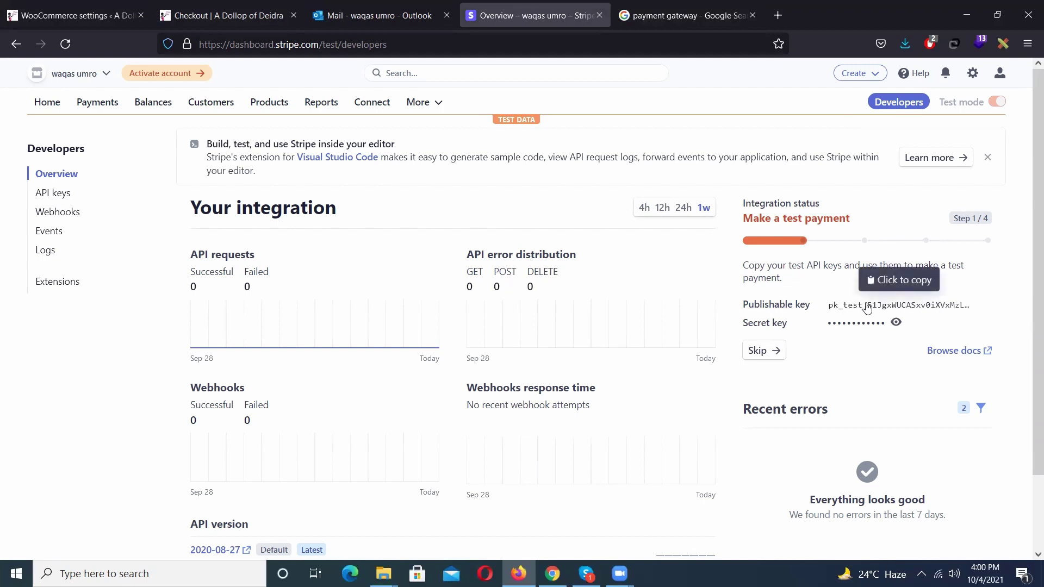
pyautogui.click(896, 324)
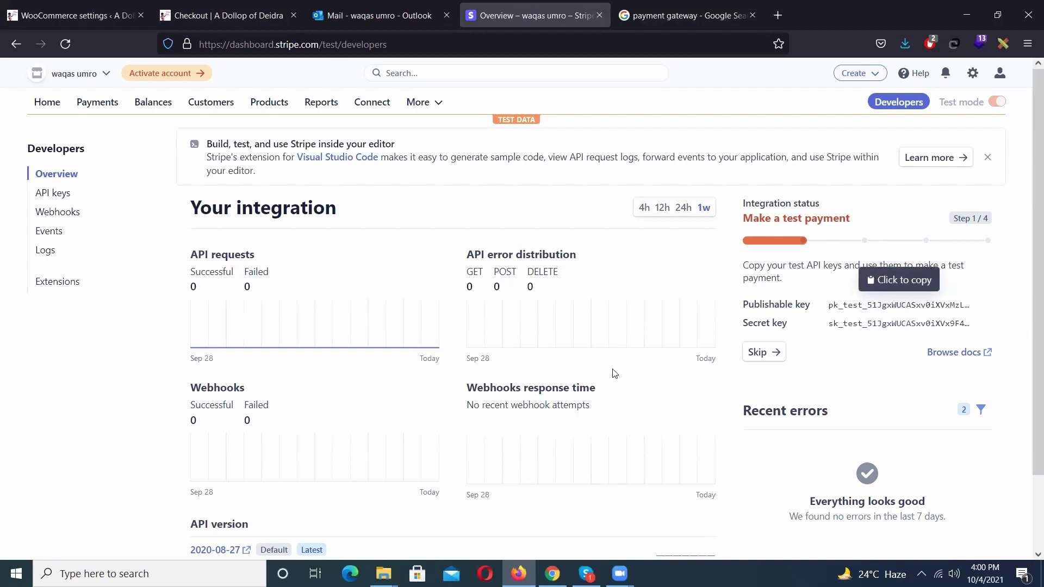
# Step: Save the WooCommerce Stripe settings with test mode enabled and reload the checkout page to check the payment options
pyautogui.click(73, 15)
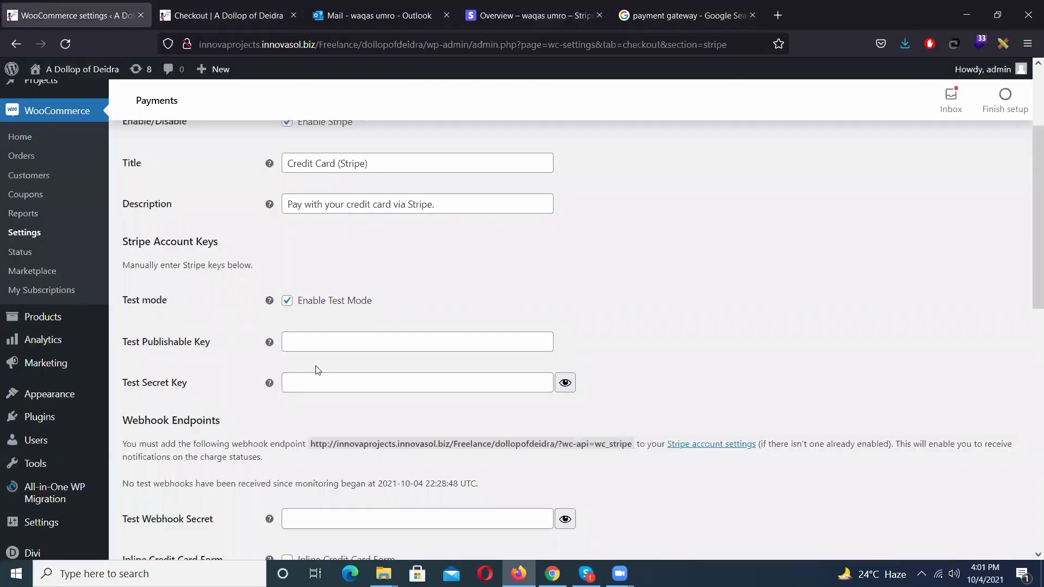
pyautogui.scroll(-3, 315, 366)
pyautogui.scroll(-10, 316, 366)
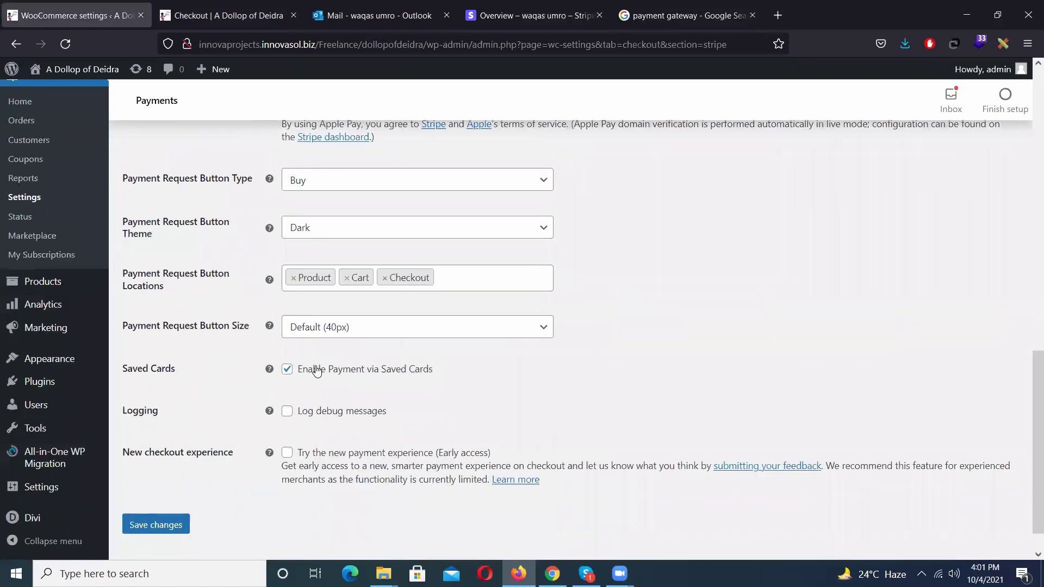
pyautogui.click(181, 488)
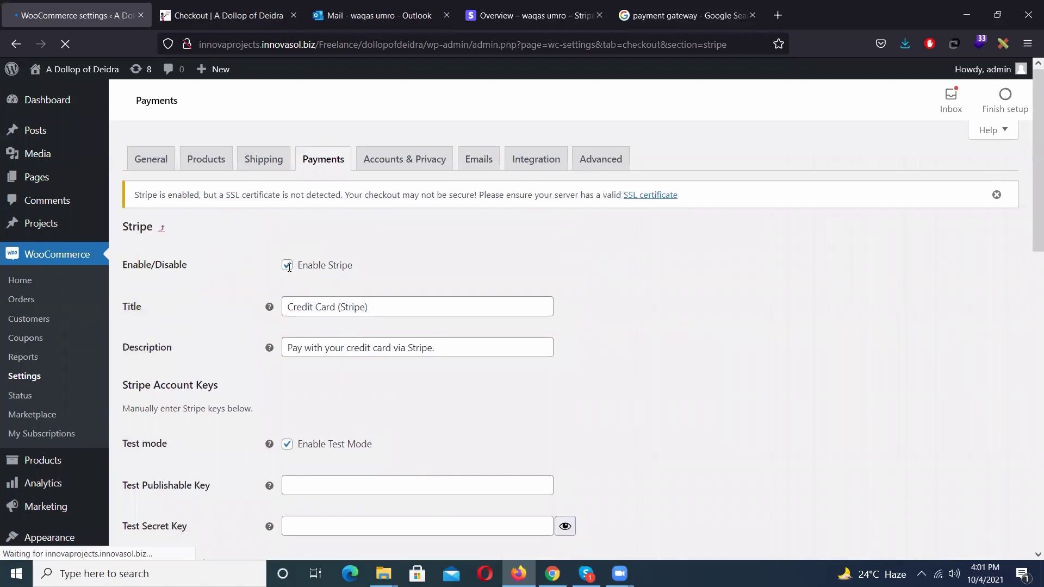
pyautogui.click(190, 5)
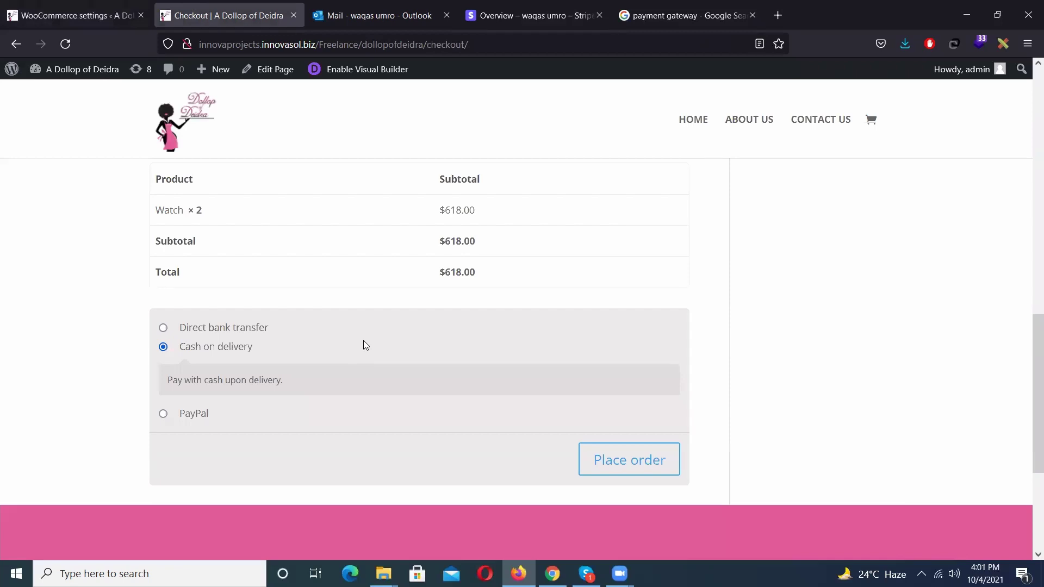
pyautogui.press('F5')
# Step: Turn off test mode in the WooCommerce Stripe settings and save the changes
pyautogui.click(74, 16)
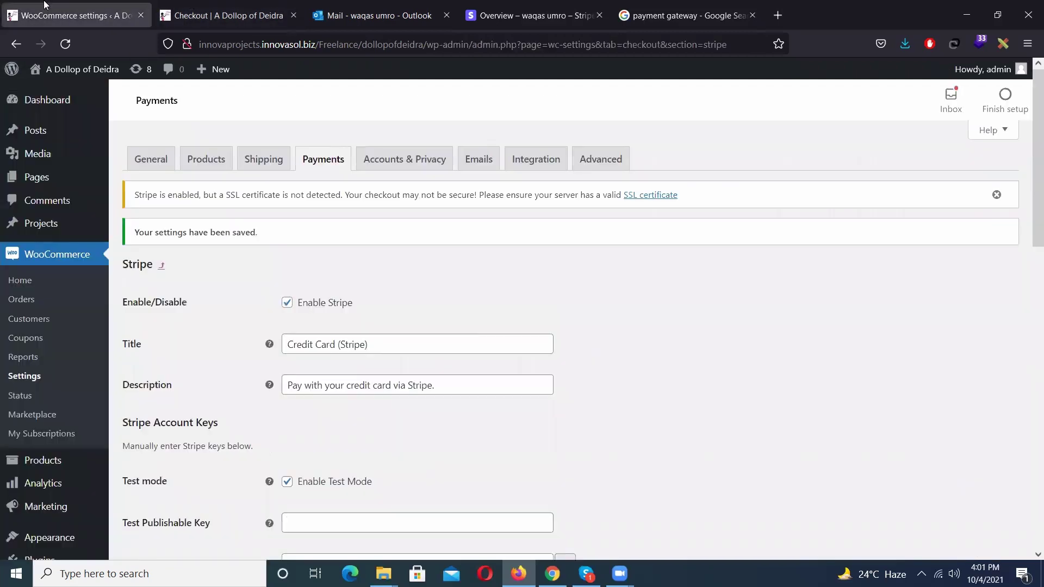
pyautogui.scroll(-3, 375, 311)
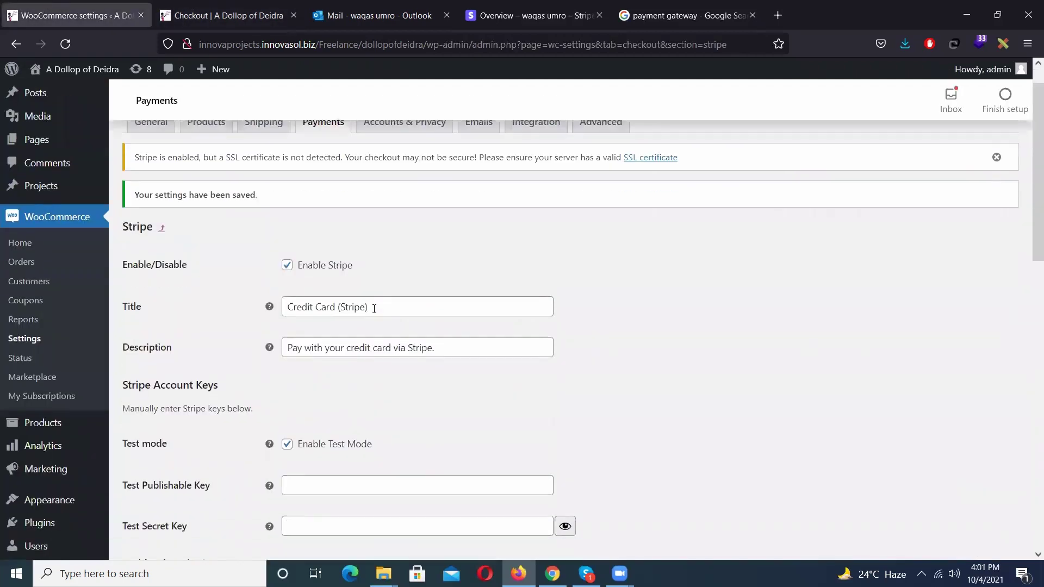
pyautogui.scroll(-2, 375, 313)
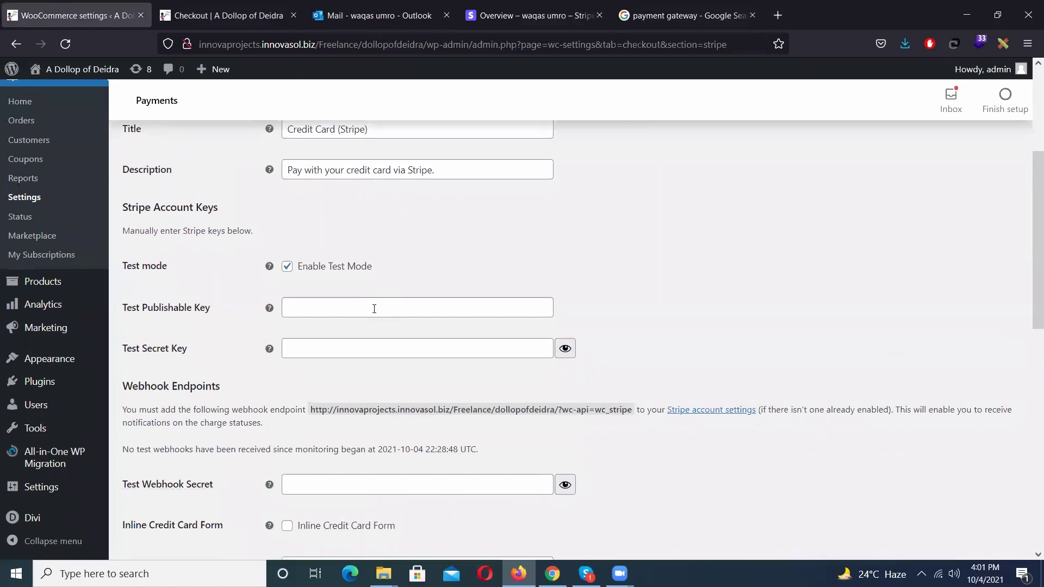
pyautogui.click(310, 270)
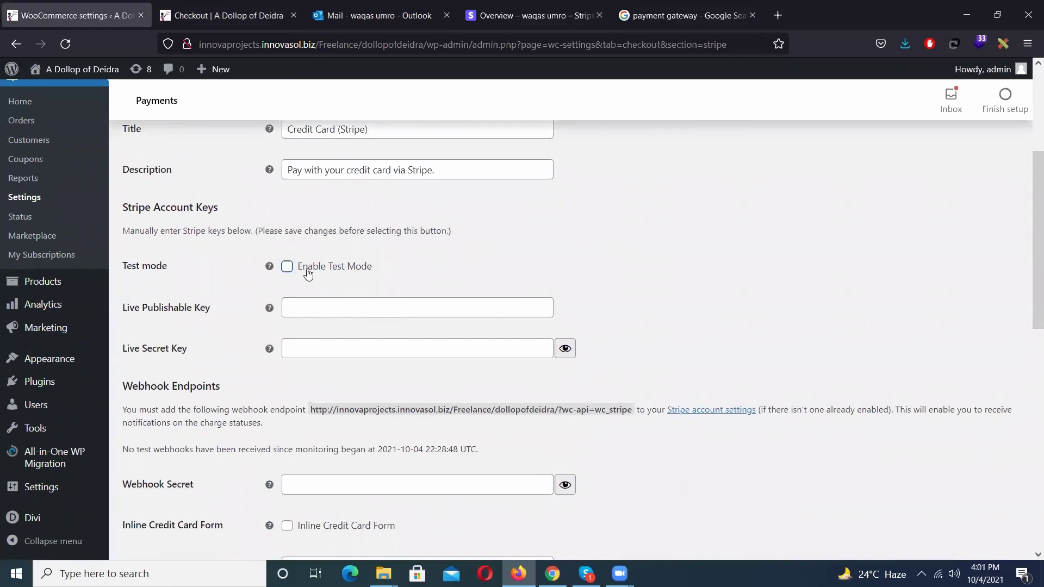
pyautogui.scroll(-5, 308, 272)
pyautogui.scroll(3, 306, 270)
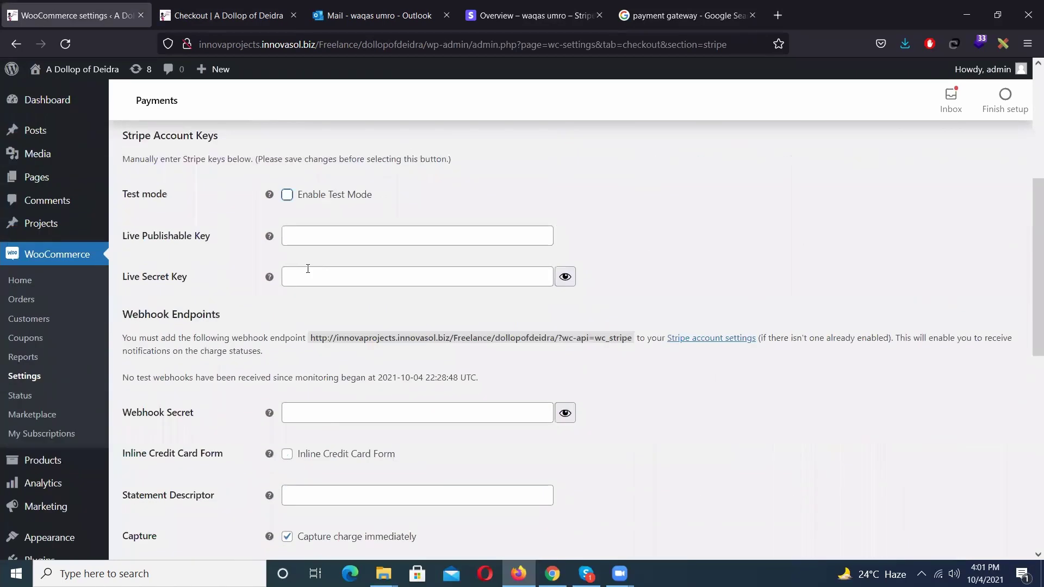
pyautogui.scroll(-10, 306, 272)
pyautogui.click(190, 491)
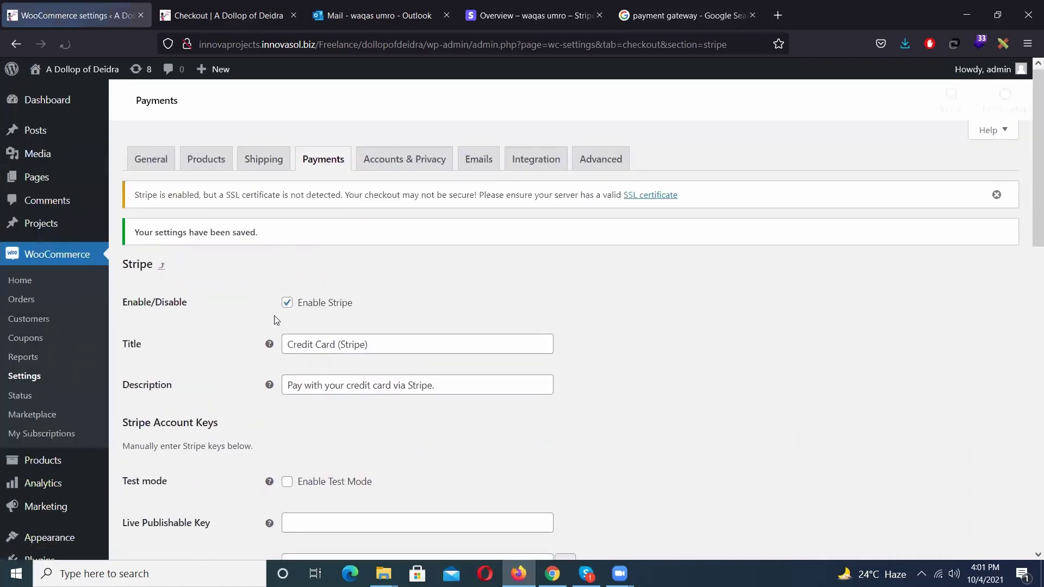
# Step: Reload the checkout page to check its payment options and examine the SSL certificate notice in the Stripe settings
pyautogui.click(230, 11)
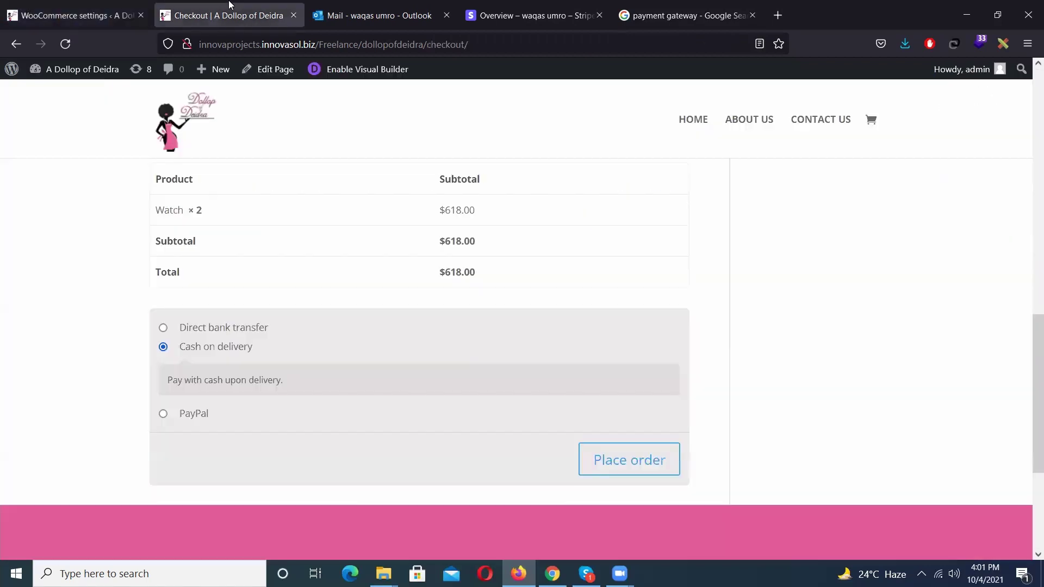
pyautogui.press('F5')
pyautogui.click(53, 3)
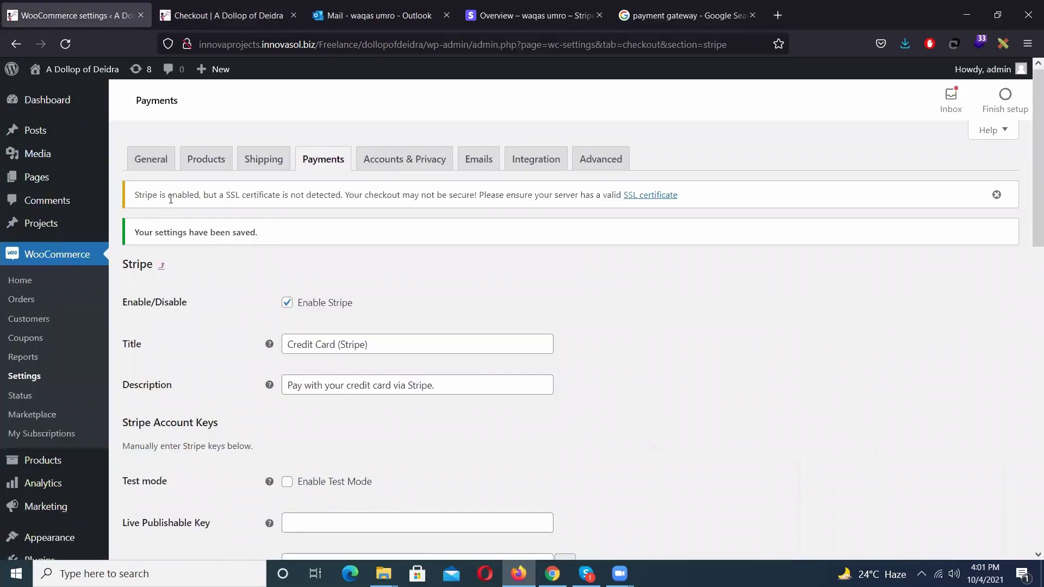
pyautogui.moveTo(179, 198); pyautogui.dragTo(443, 196)
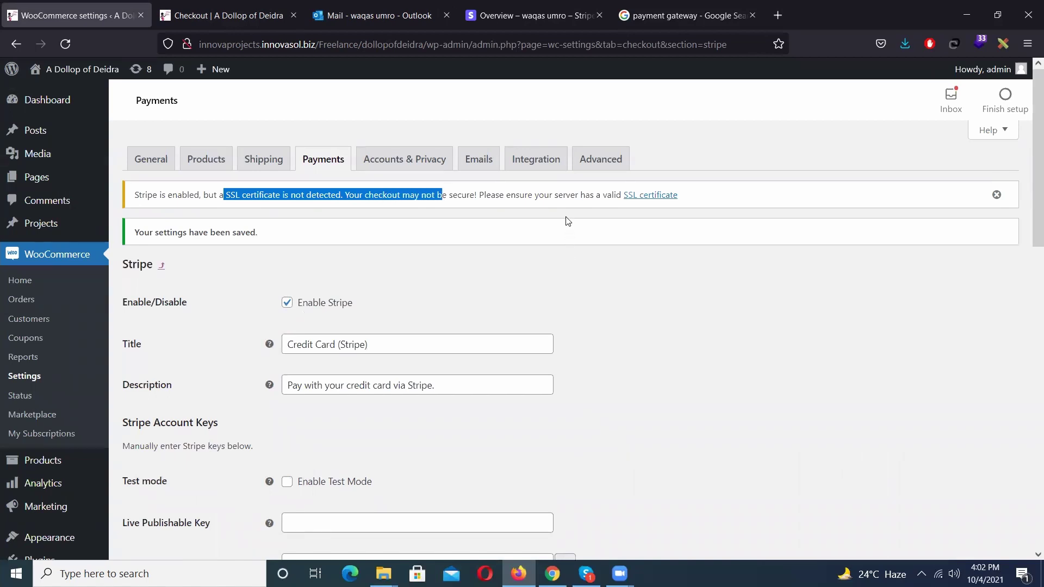
# Step: Compare the live key fields with the keys in the Stripe dashboard and review the webhook, capture and payment request button settings
pyautogui.scroll(-2, 567, 220)
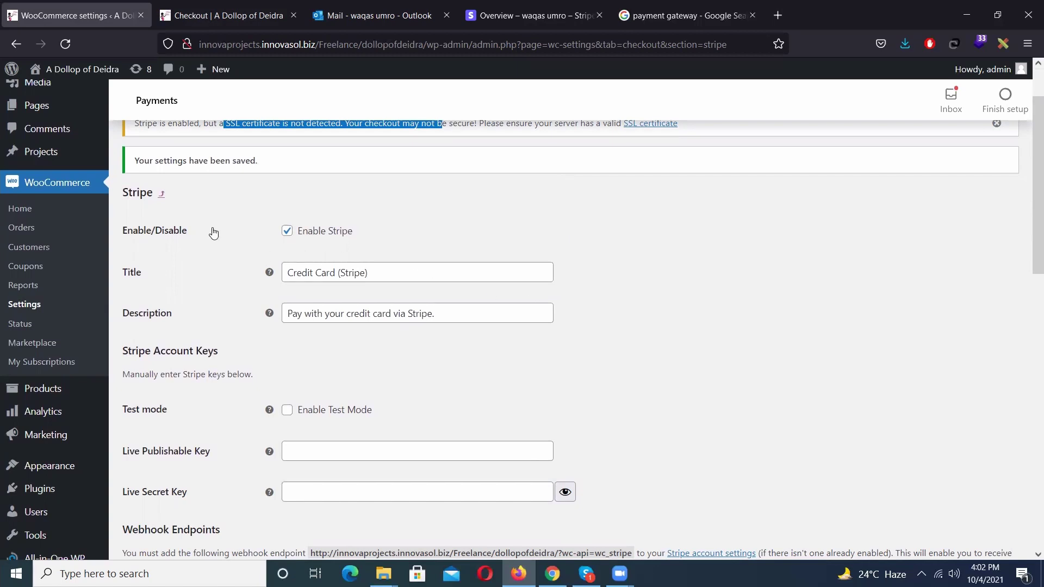
pyautogui.scroll(-2, 213, 233)
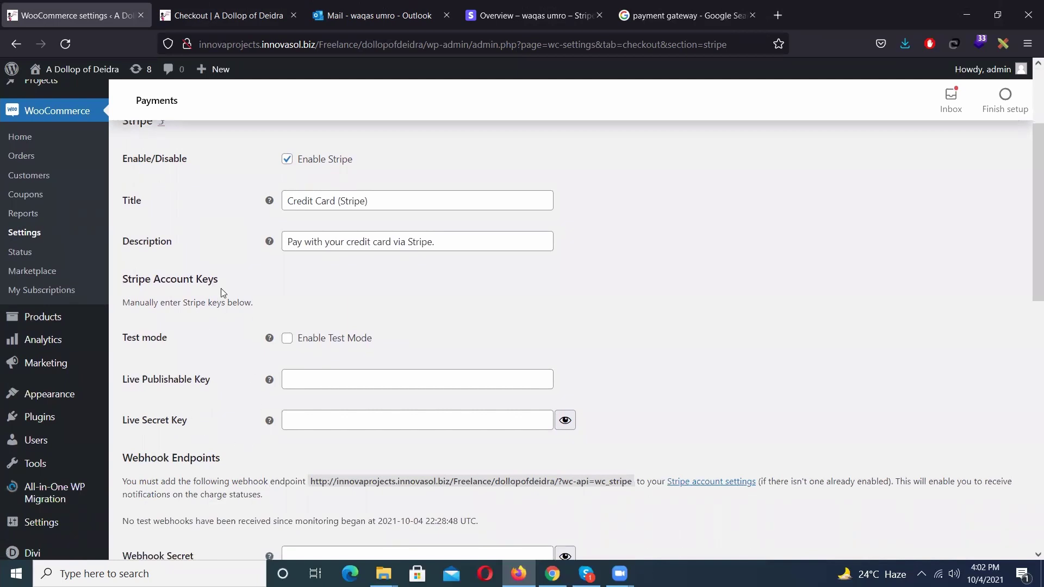
pyautogui.click(549, 15)
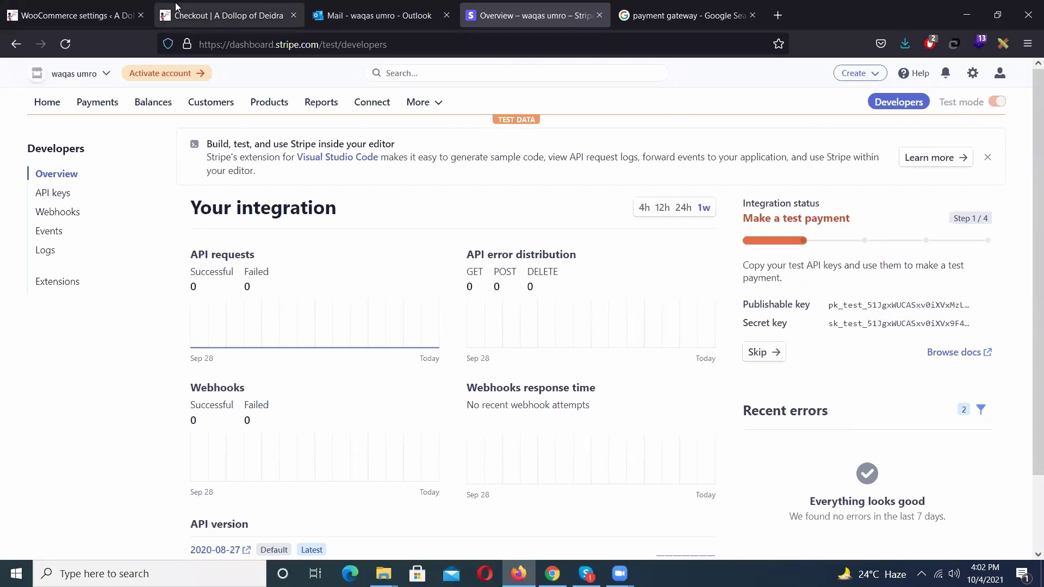
pyautogui.click(98, 7)
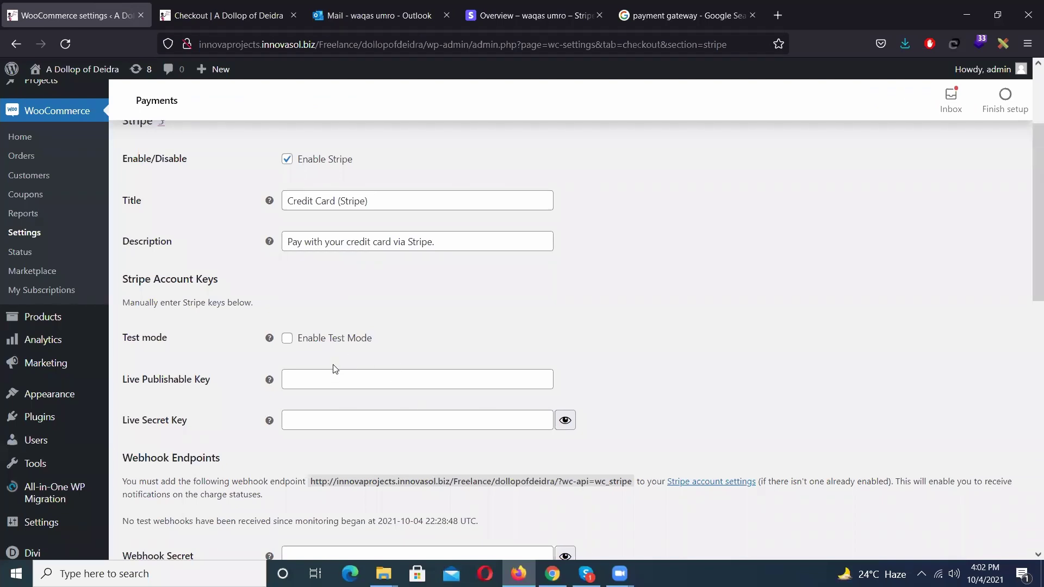
pyautogui.scroll(-5, 335, 369)
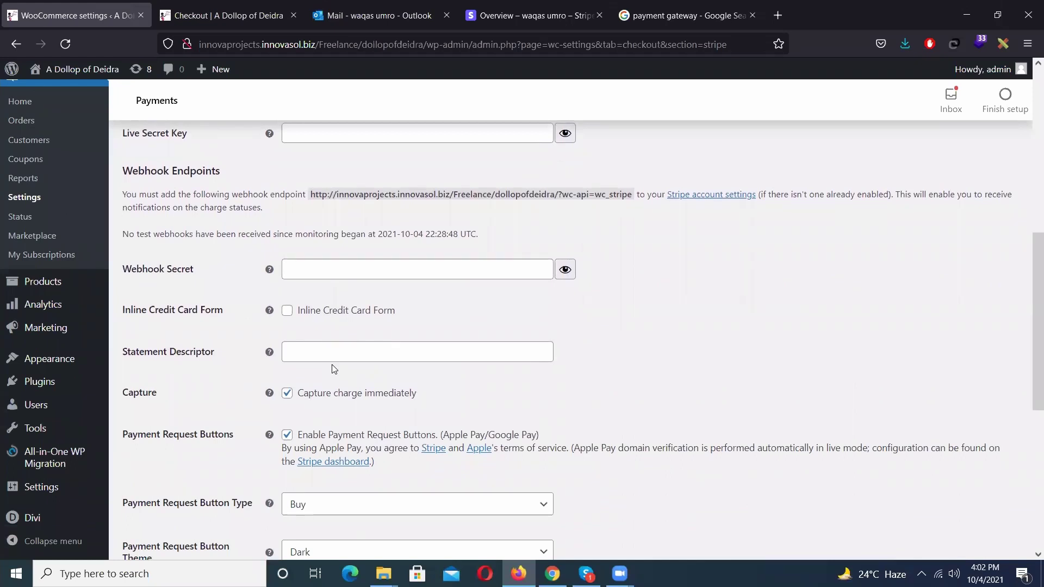
pyautogui.scroll(-6, 331, 330)
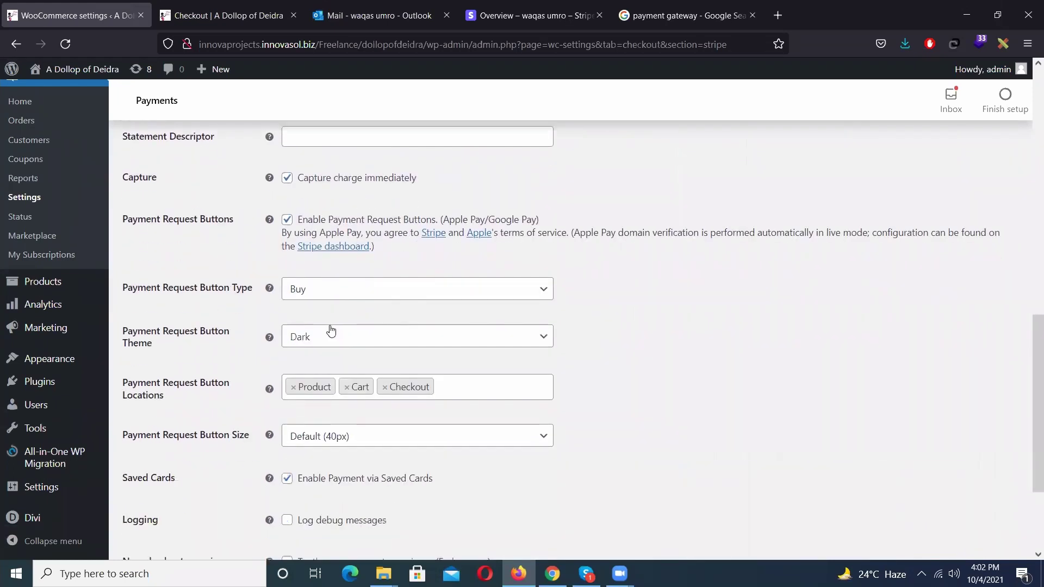